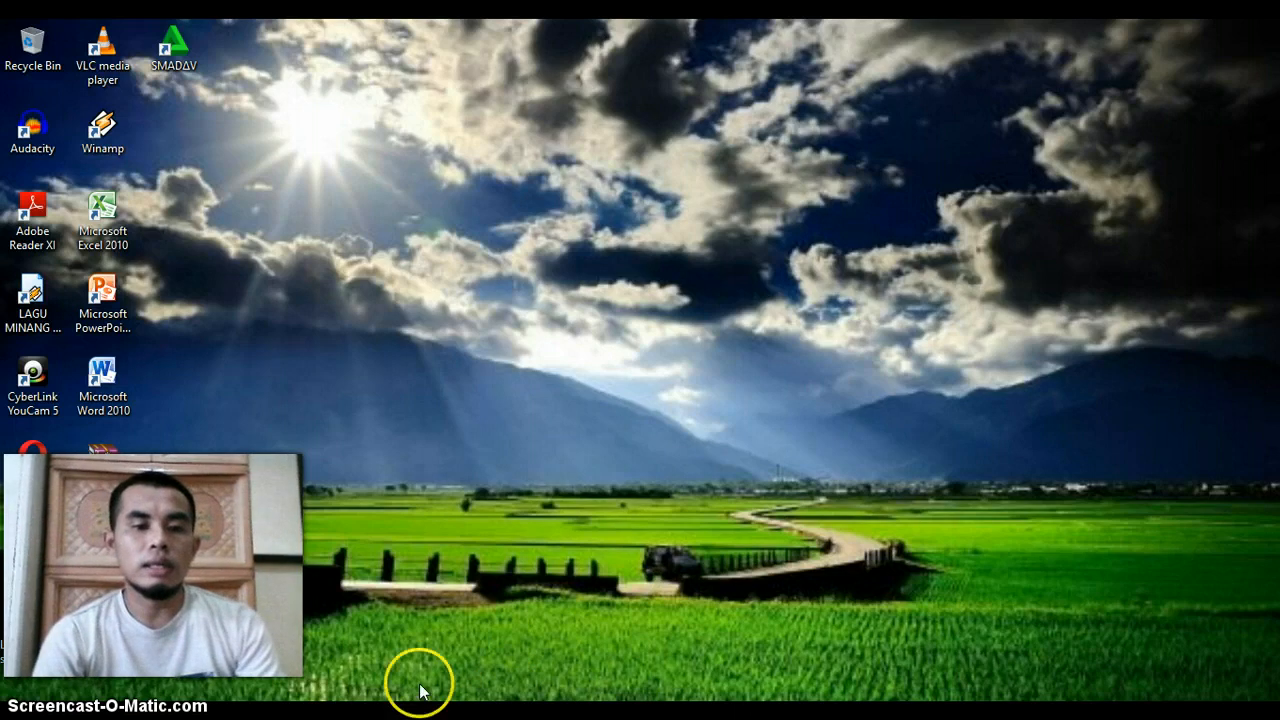
# - Switch to Google Drive in the browser and create a new blank Google Formulir
pyautogui.click(370, 712)
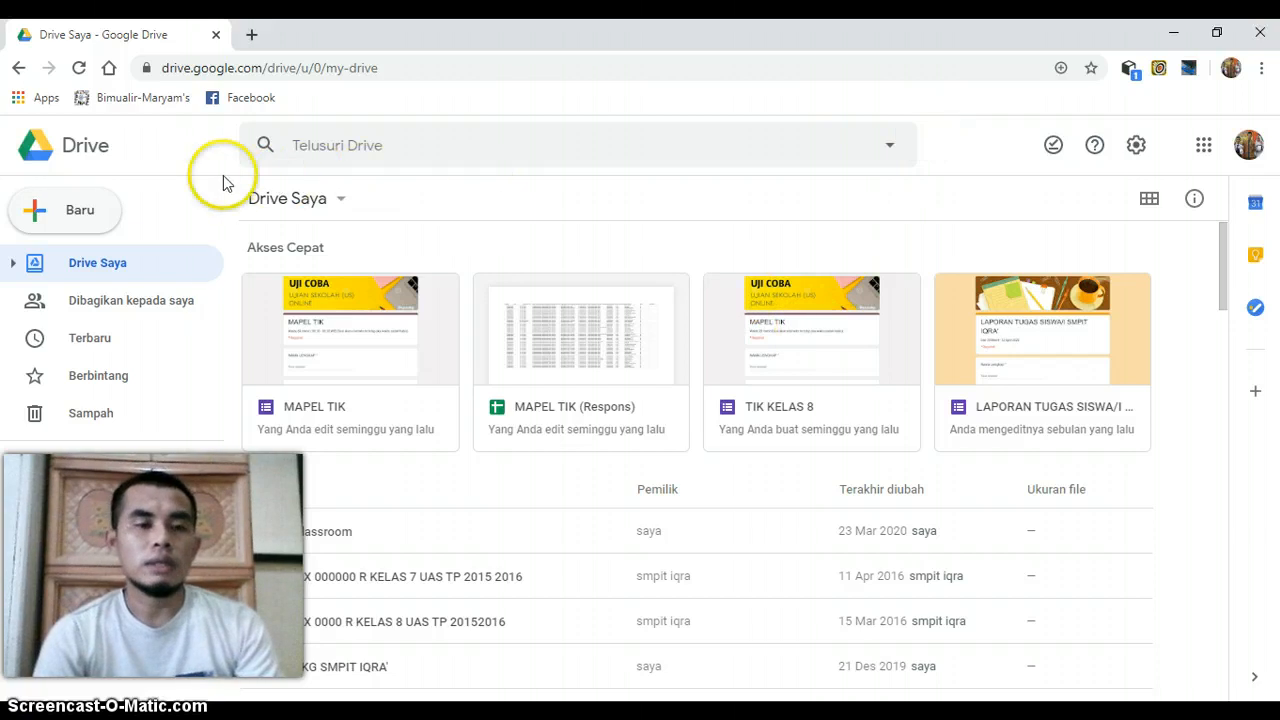
pyautogui.click(82, 221)
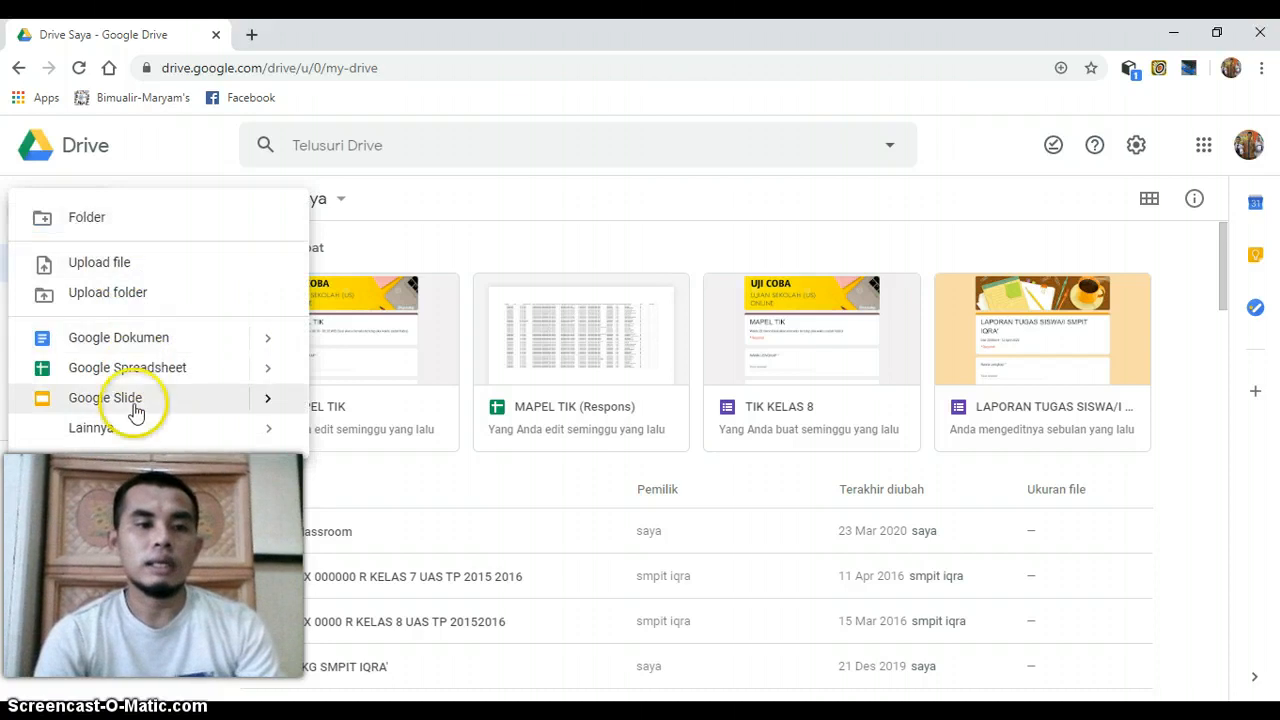
pyautogui.click(286, 428)
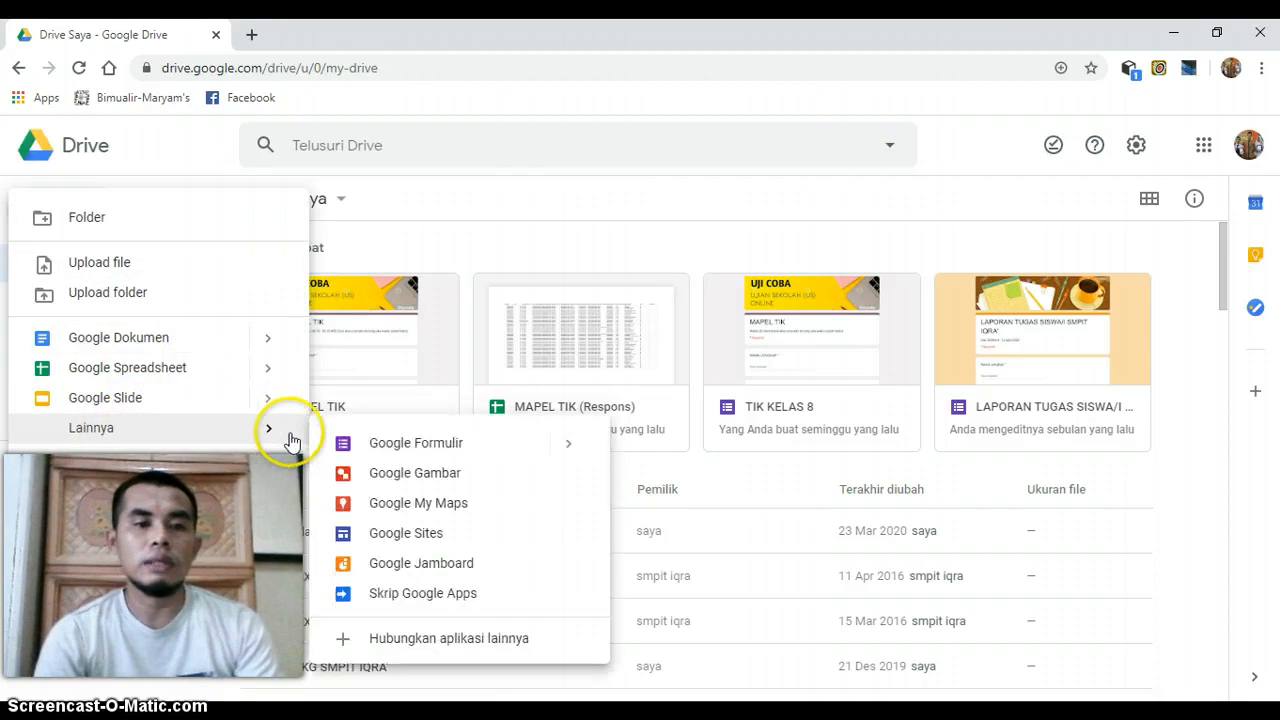
pyautogui.click(370, 442)
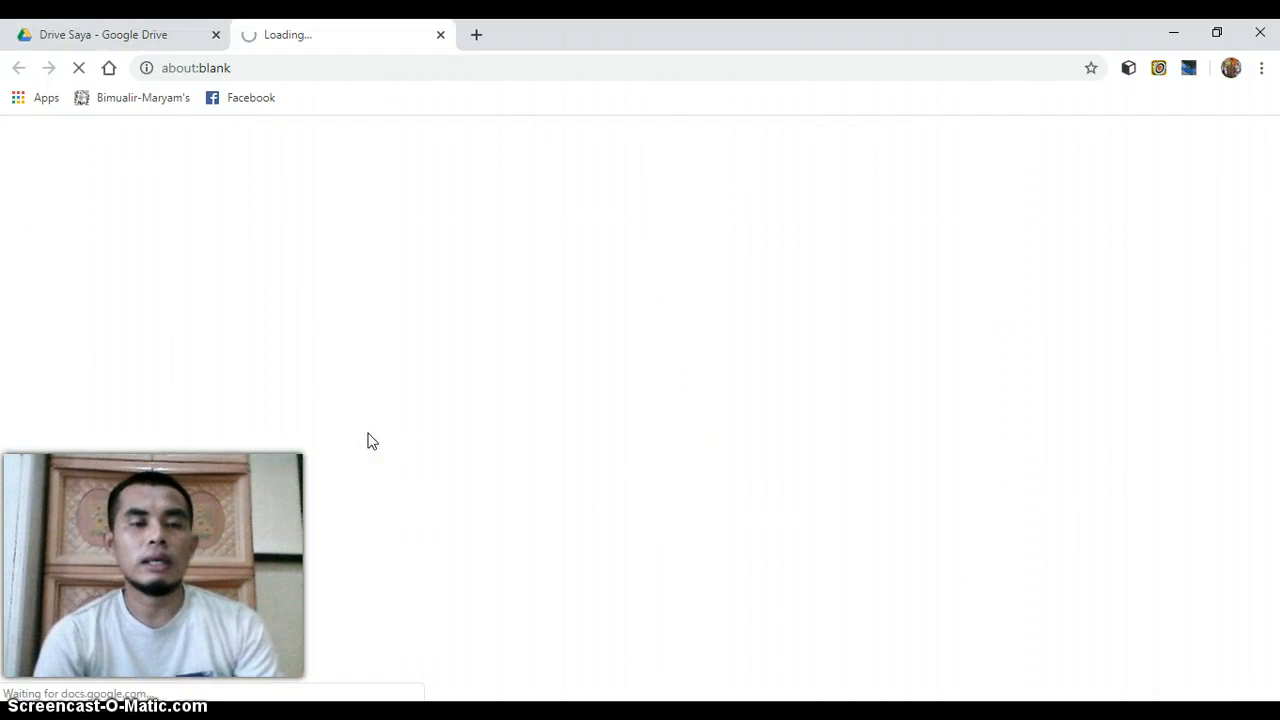
pyautogui.click(327, 288)
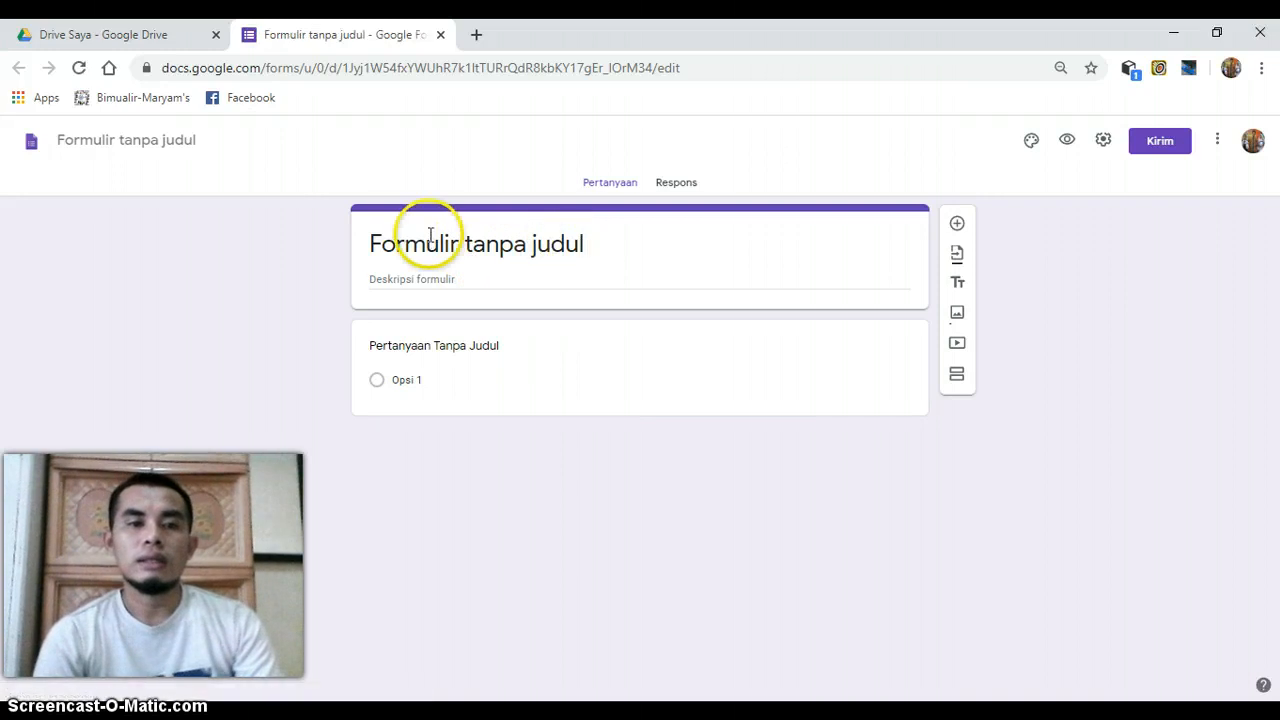
# - Replace the form's default title with "SOAL TIK KELAS 8"
pyautogui.moveTo(370, 240); pyautogui.dragTo(604, 243)
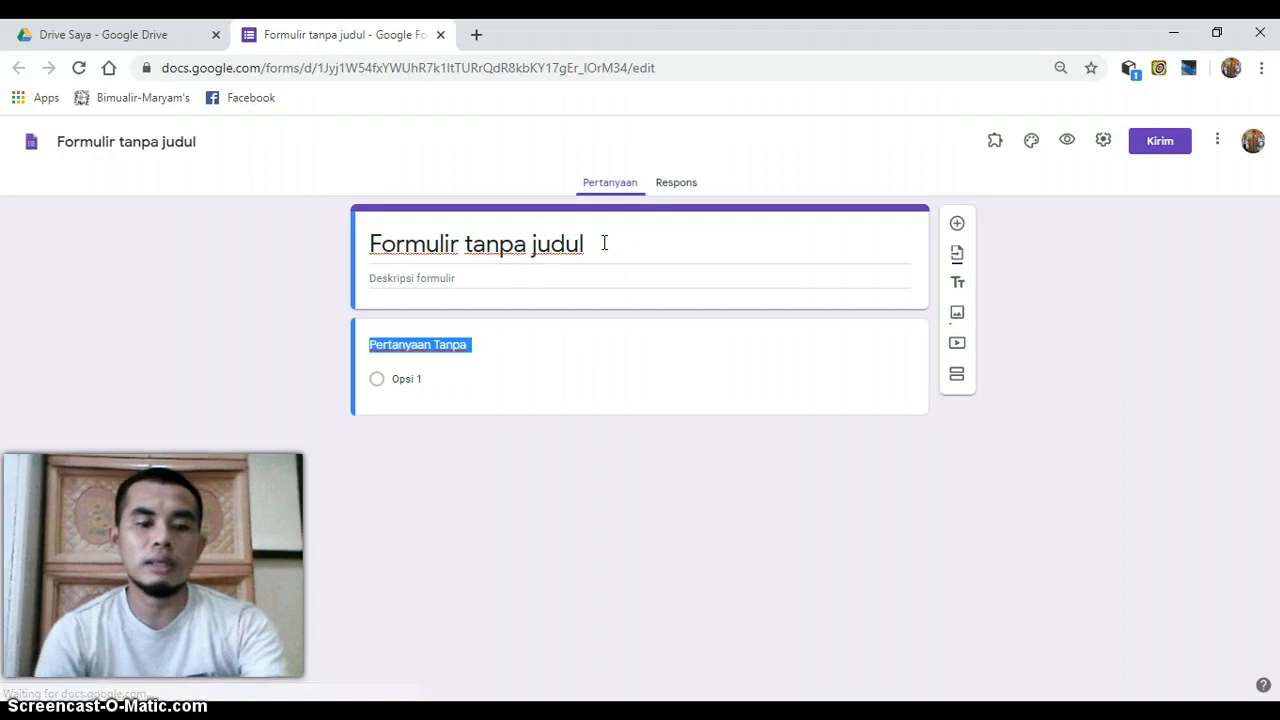
pyautogui.tripleClick(604, 243)
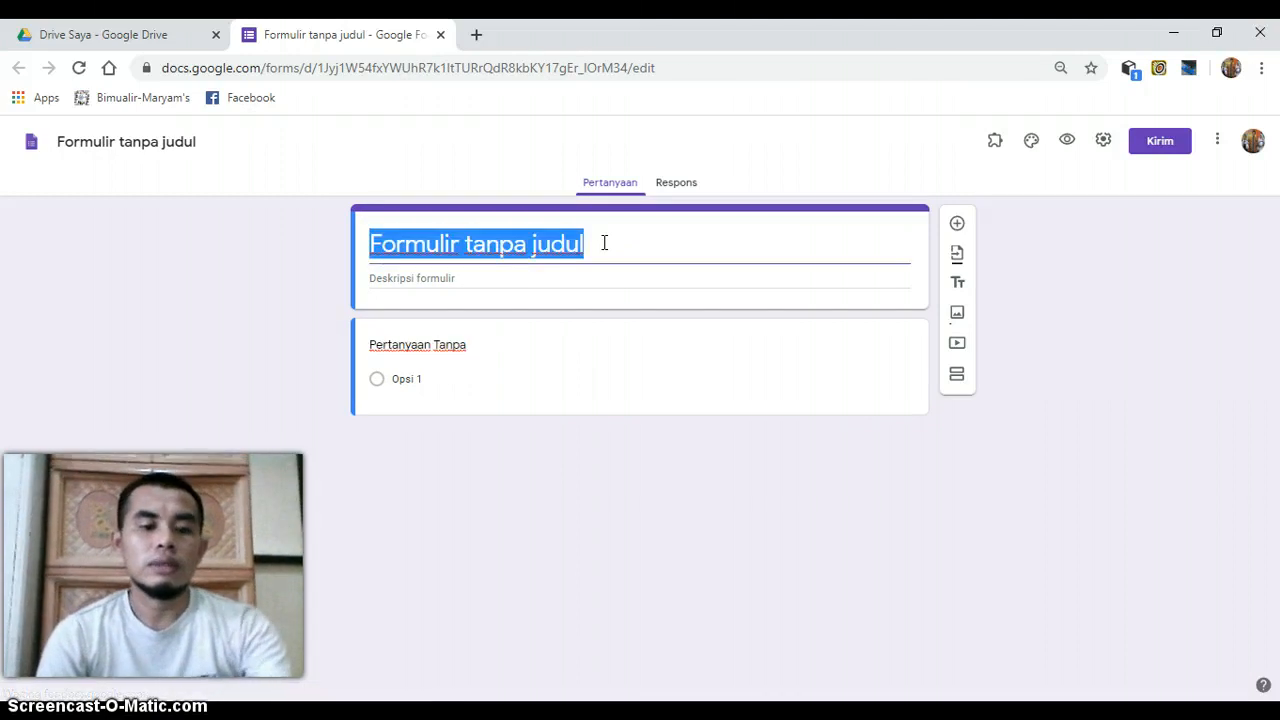
pyautogui.write('SOAL ')
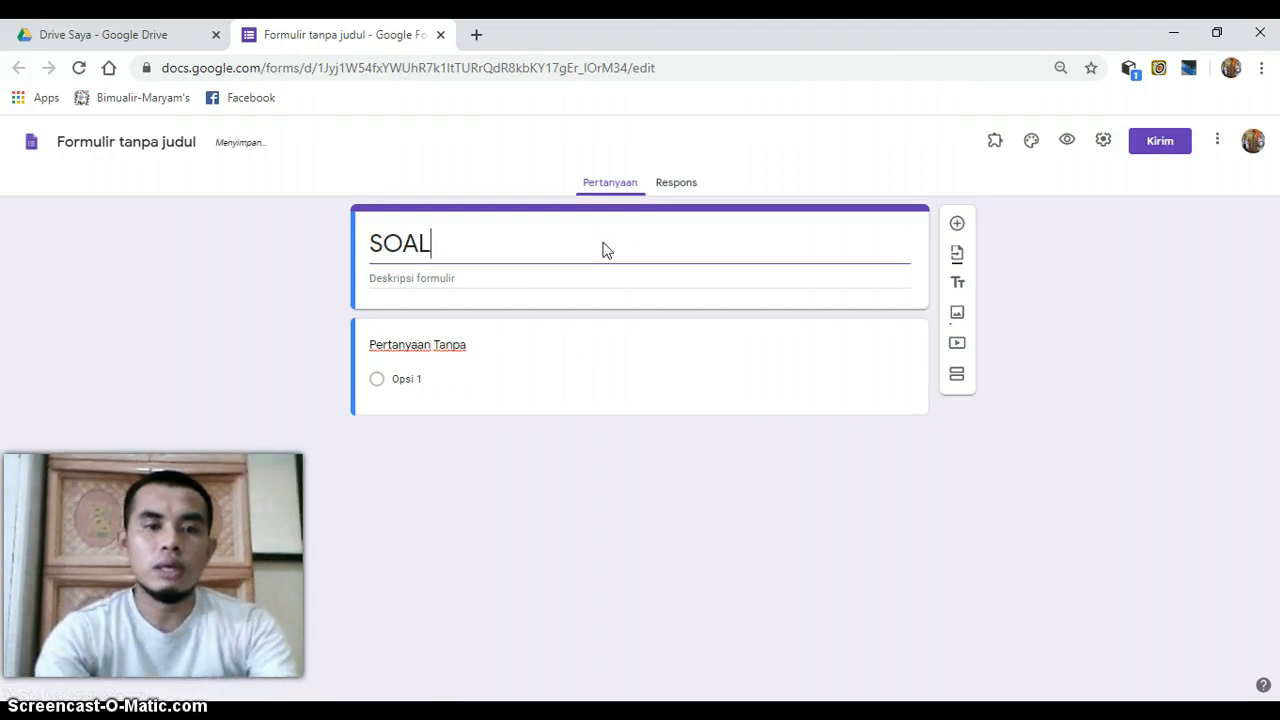
pyautogui.write('TI')
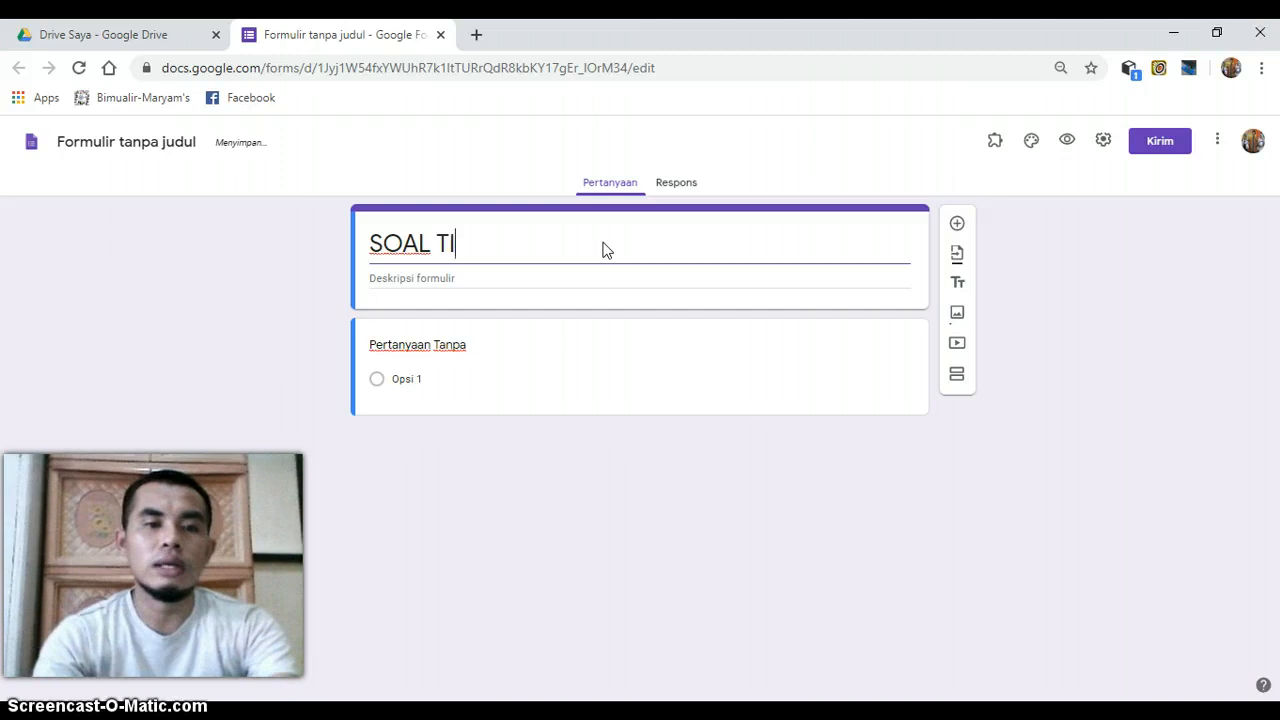
pyautogui.write('K KELAS 8')
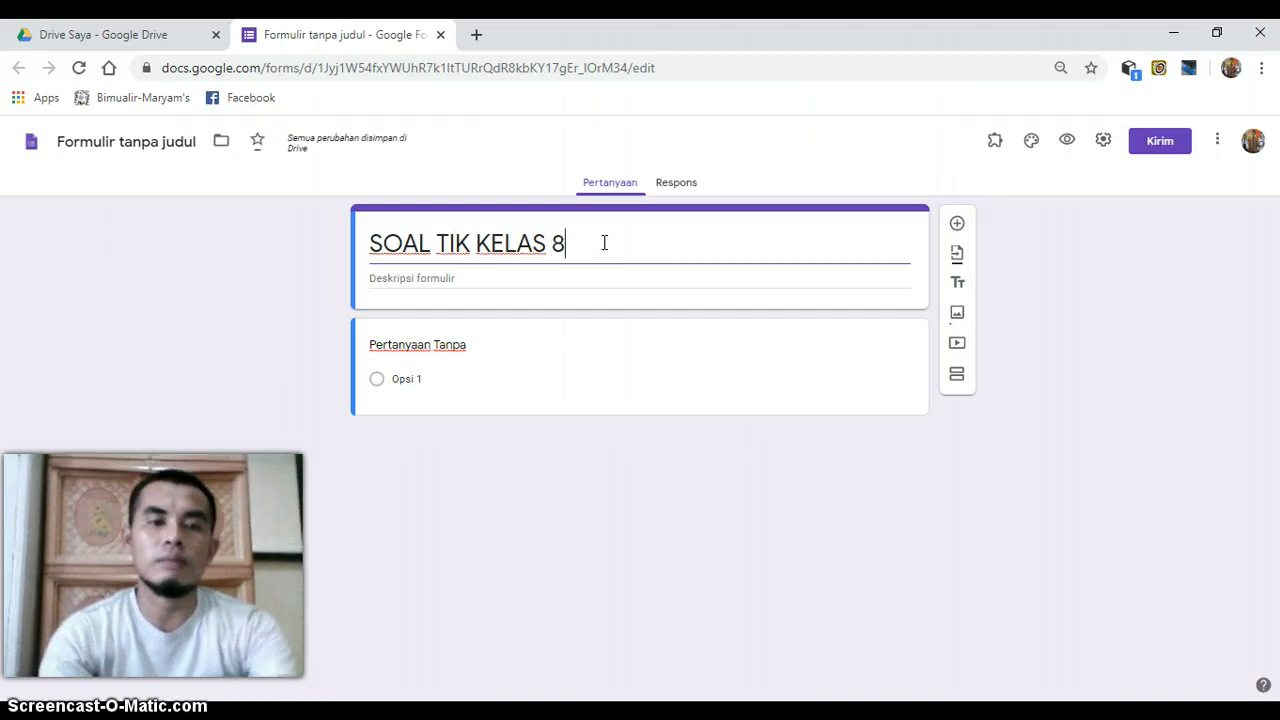
# - Enter "Kerjakan soal ini dengan jujur!" as the form description
pyautogui.click(528, 278)
pyautogui.write('K')
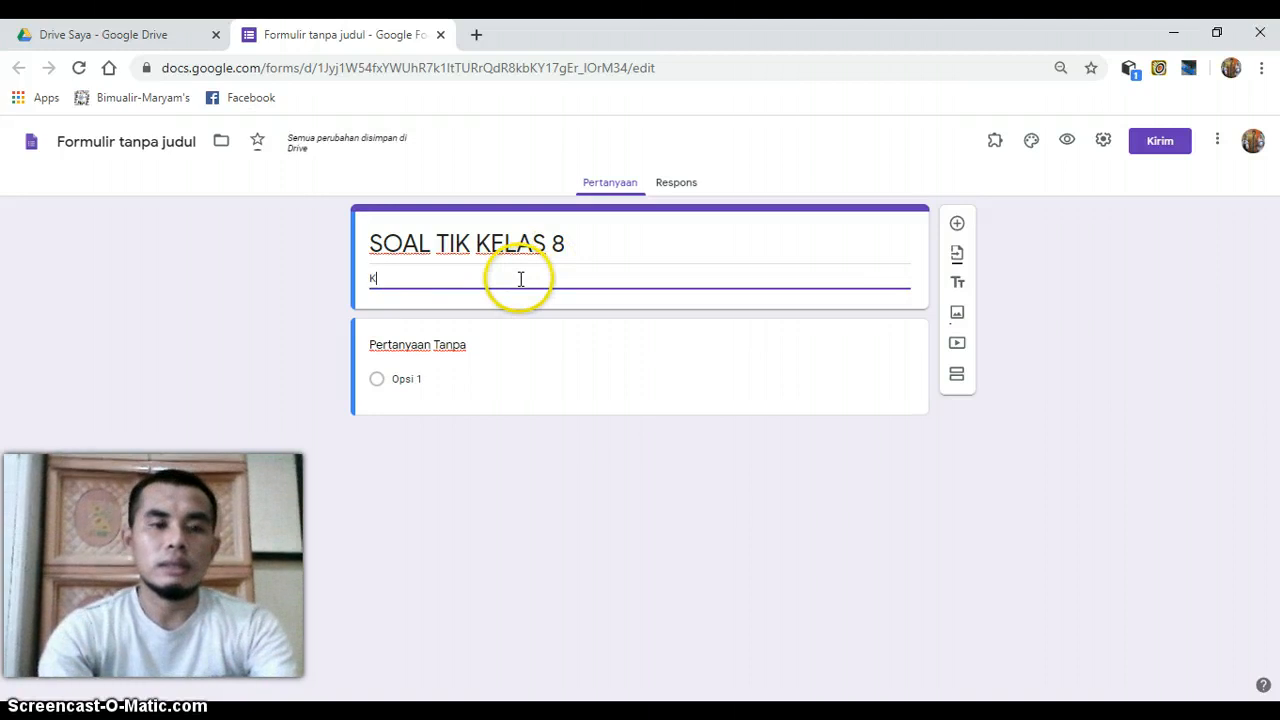
pyautogui.press('capslock')
pyautogui.write('erjakan')
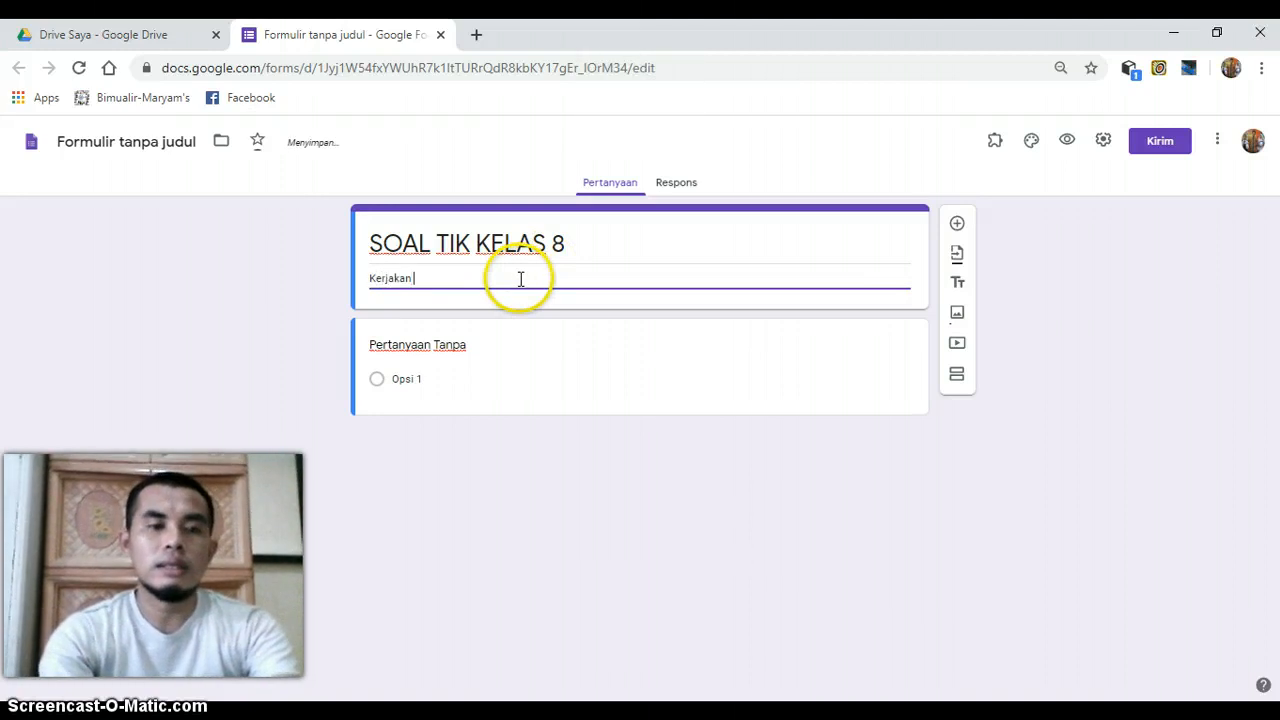
pyautogui.write(' soal in')
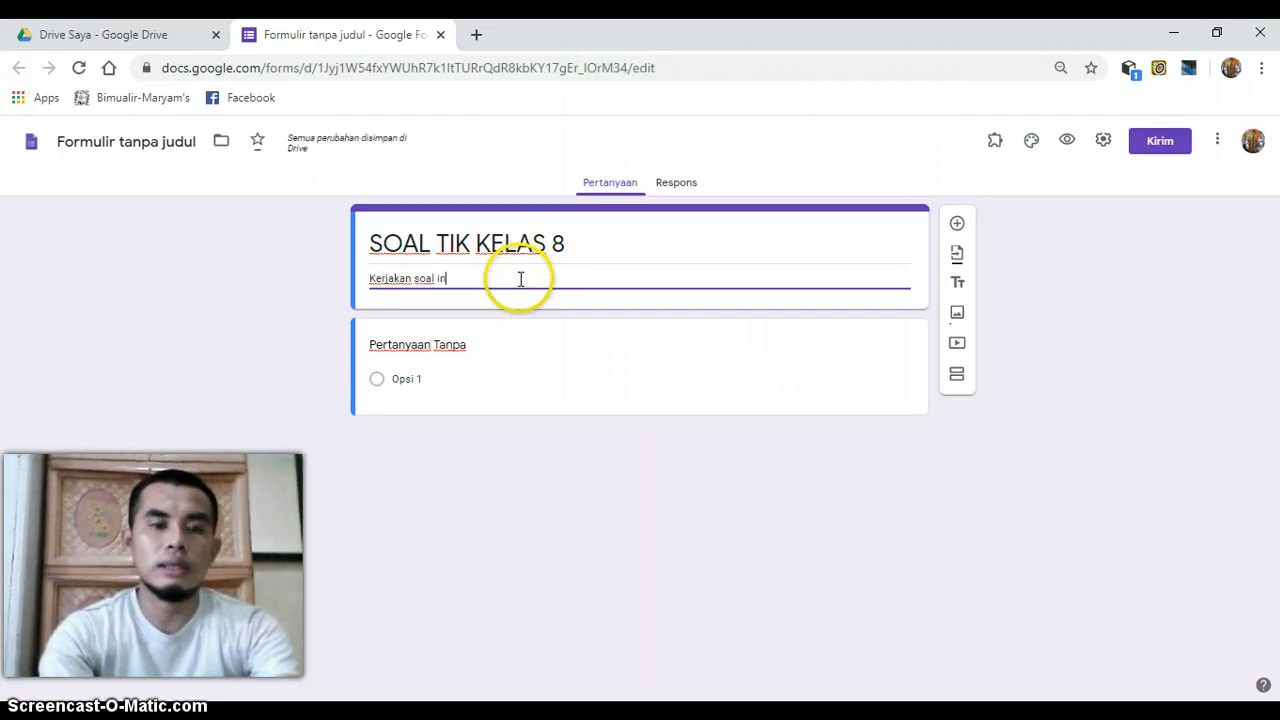
pyautogui.write('i dengan ')
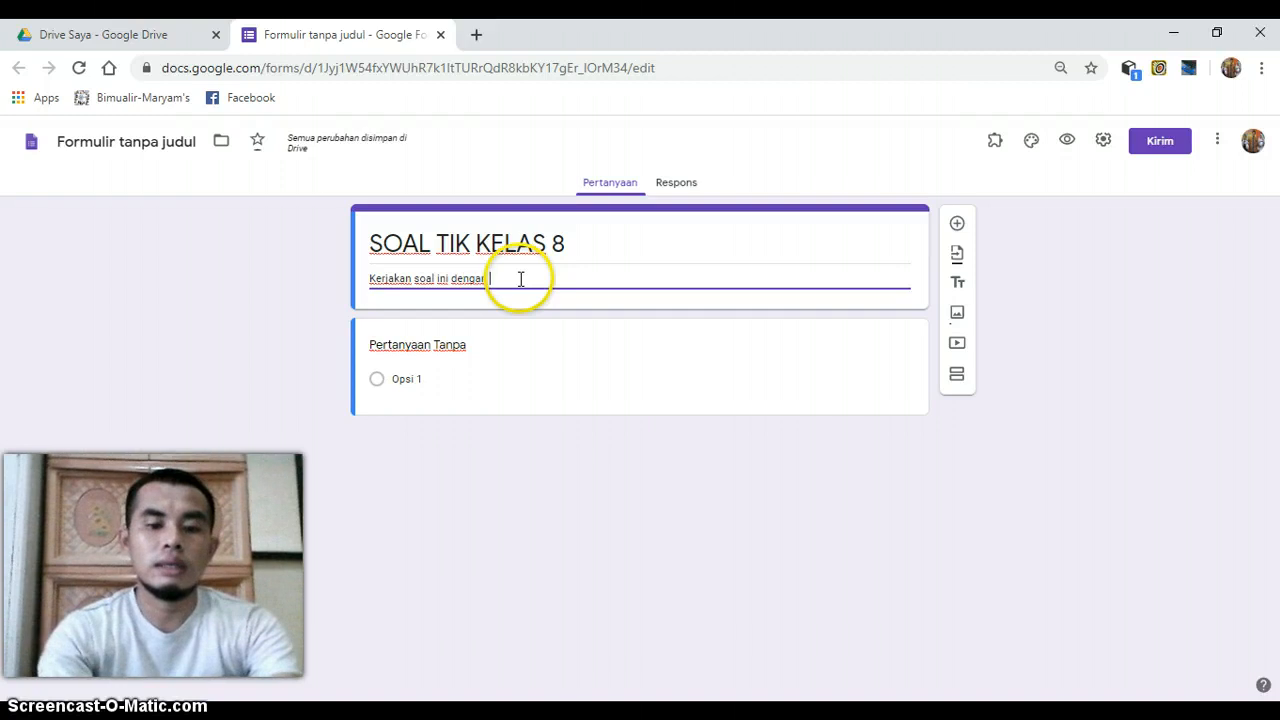
pyautogui.write('juju')
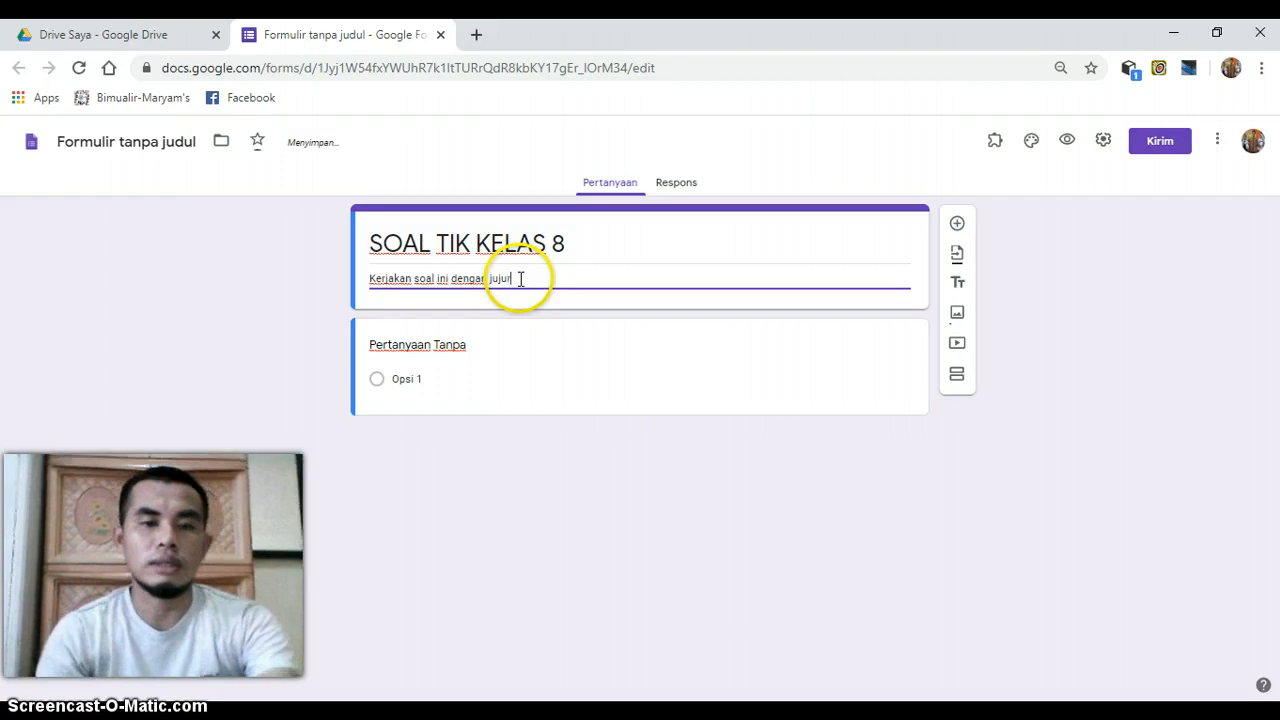
pyautogui.write('r')
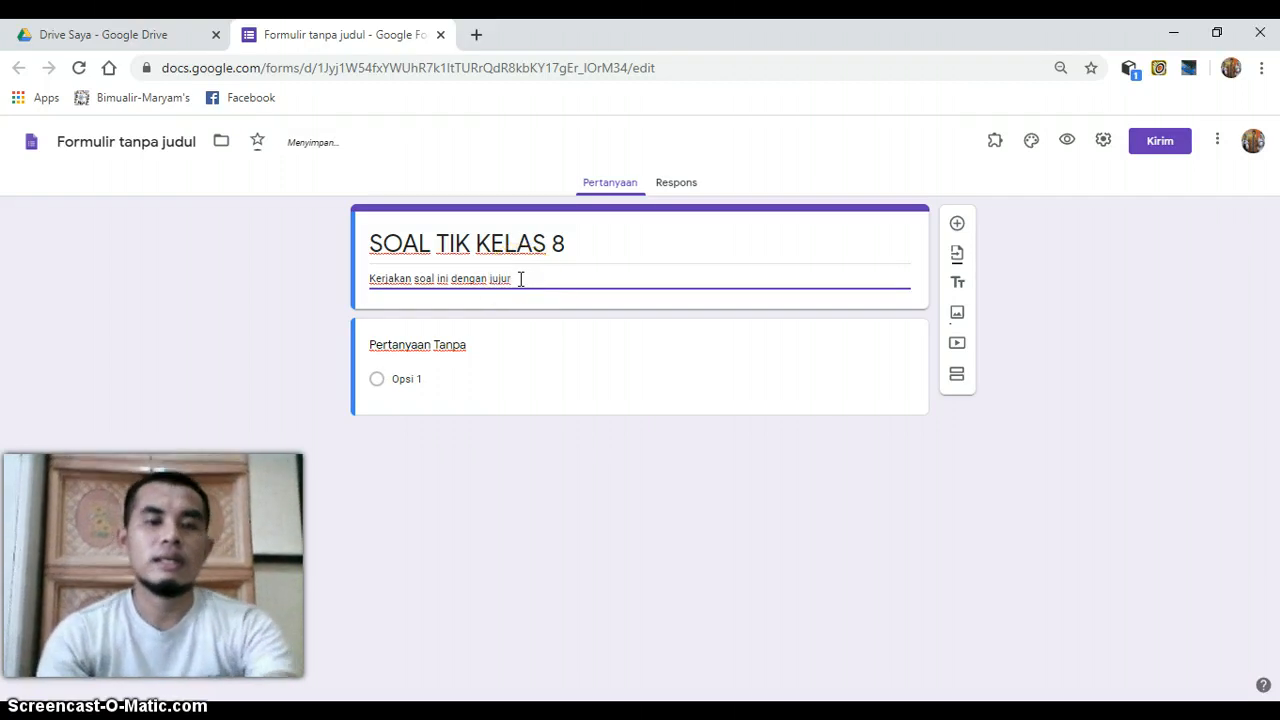
pyautogui.write('!')
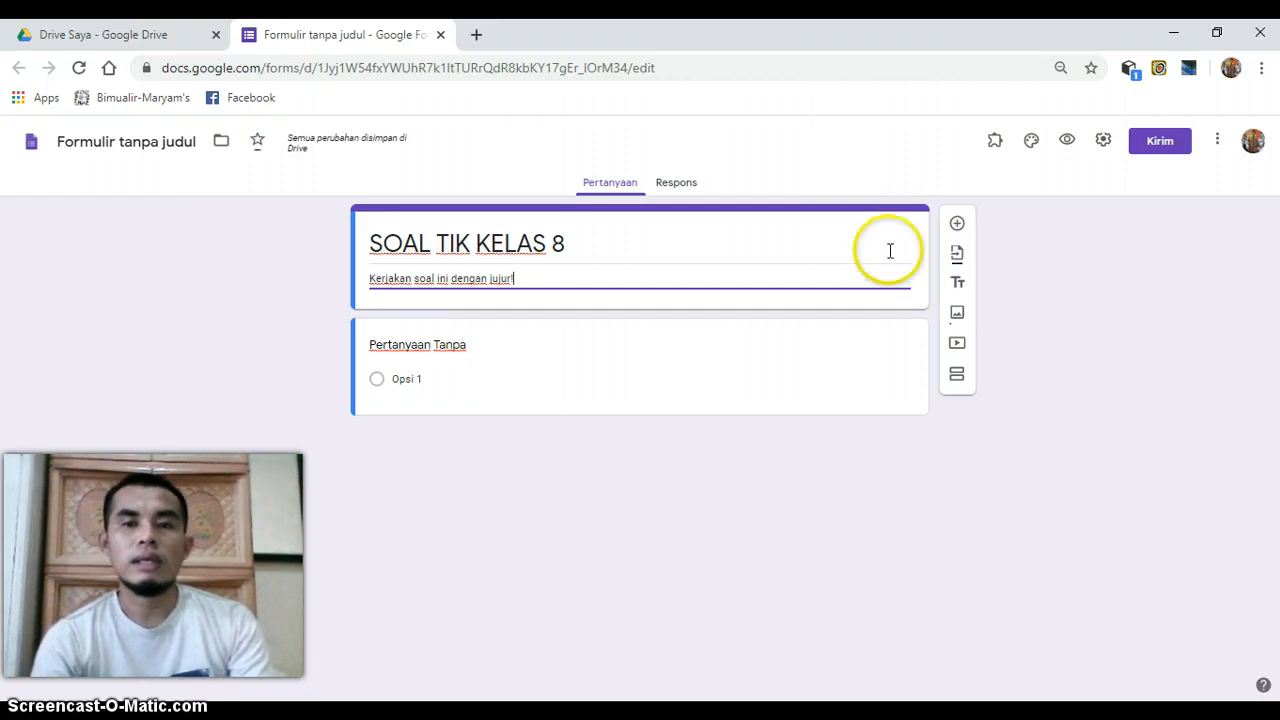
# - Add a new question below the form header and title it "NAMA LENGKAP"
pyautogui.click(962, 231)
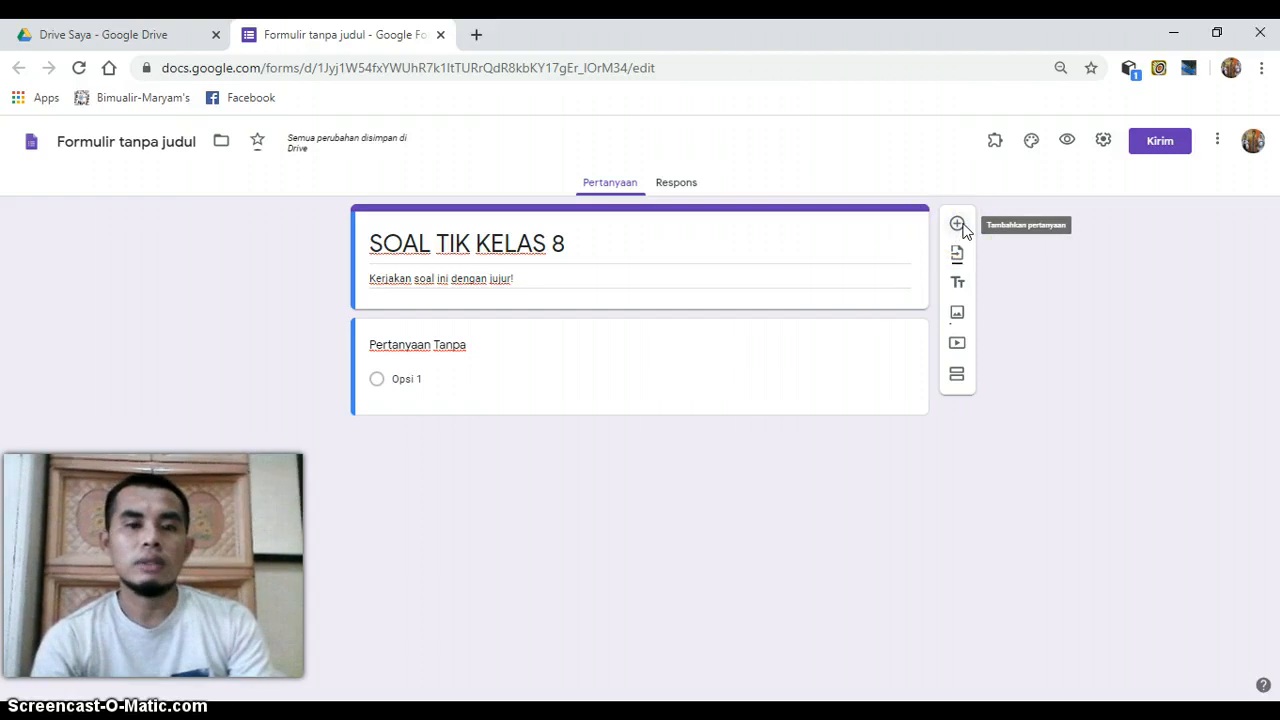
pyautogui.click(962, 231)
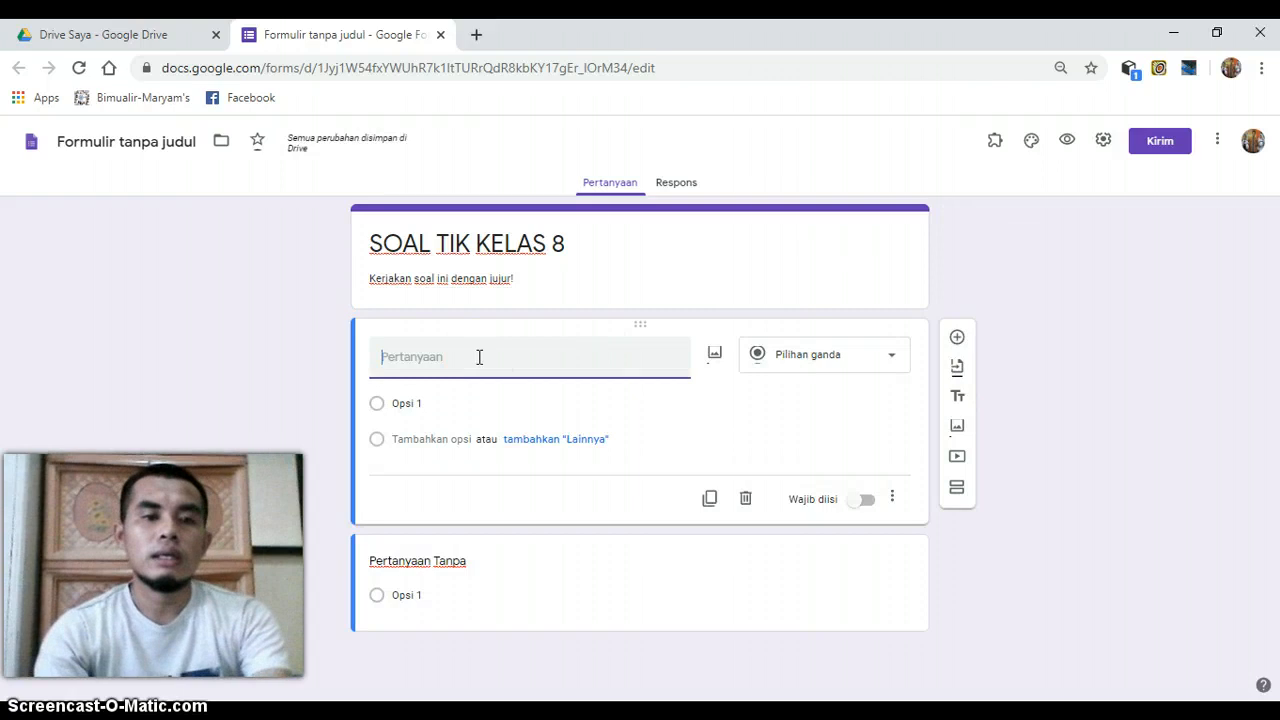
pyautogui.press('capslock')
pyautogui.write('MAS')
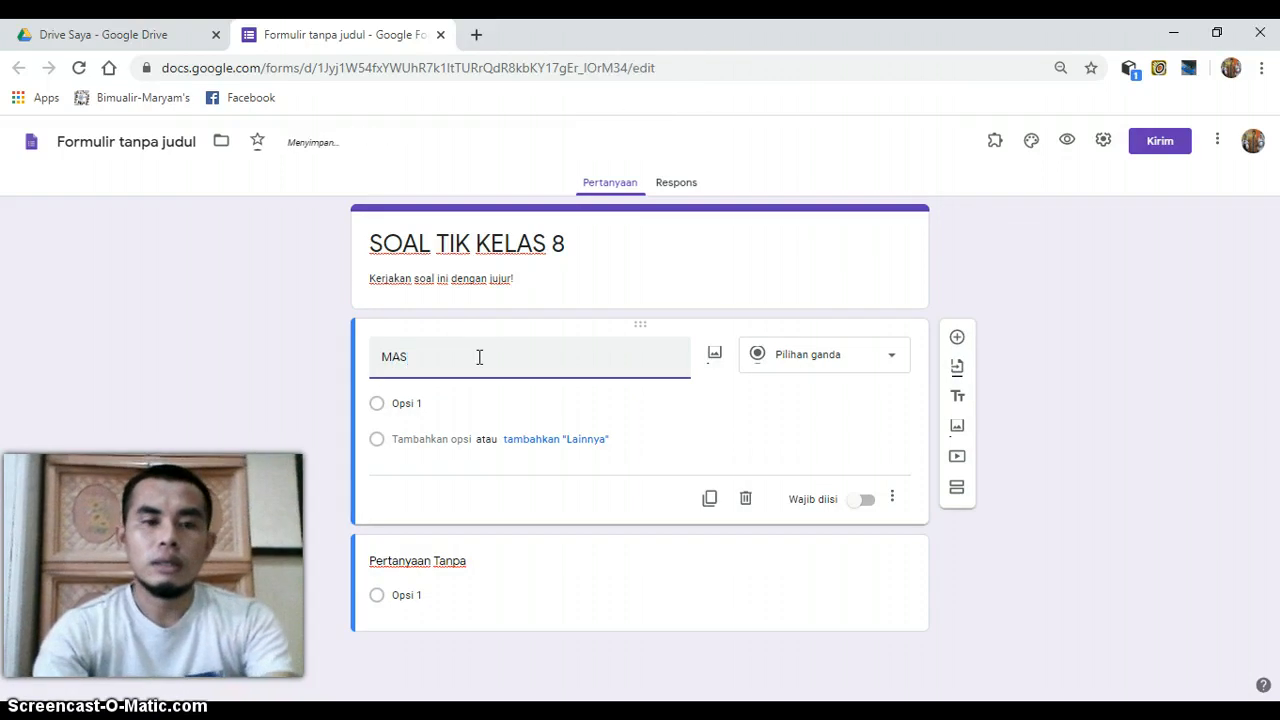
pyautogui.press('BackSpace')
pyautogui.press('BackSpace')
pyautogui.press('BackSpace')
pyautogui.write('NAMA ')
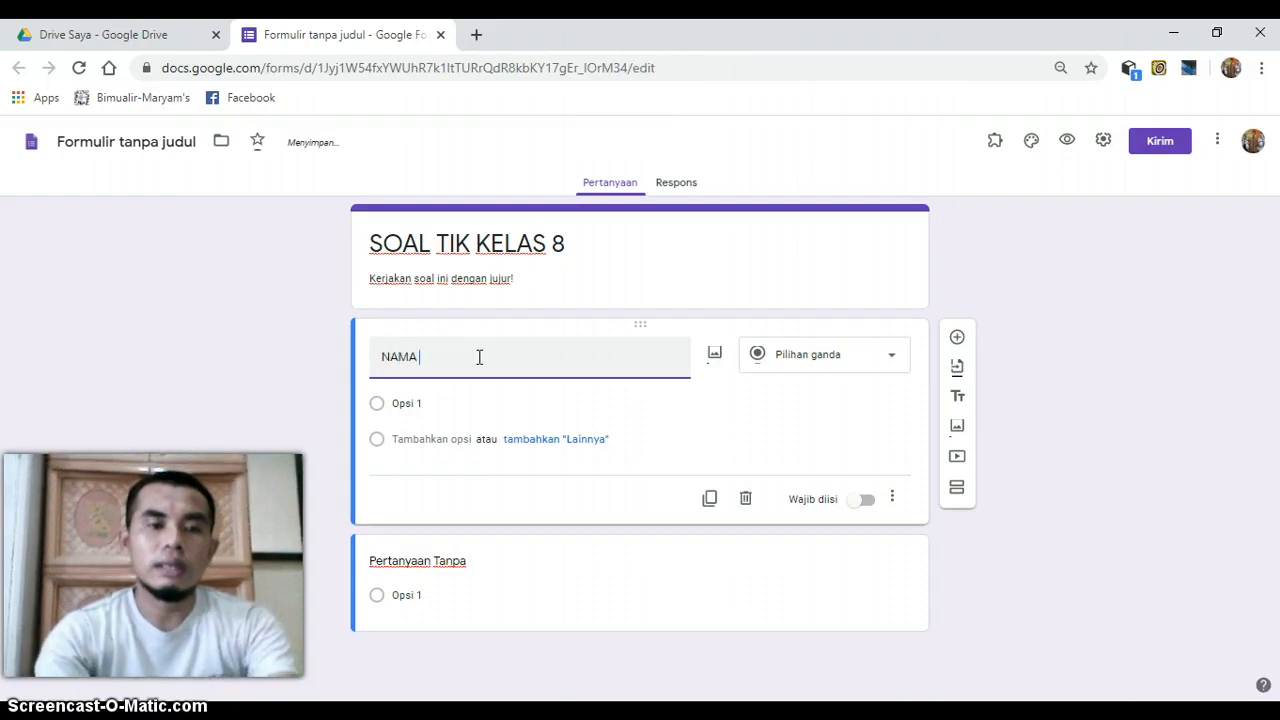
pyautogui.write('LEG')
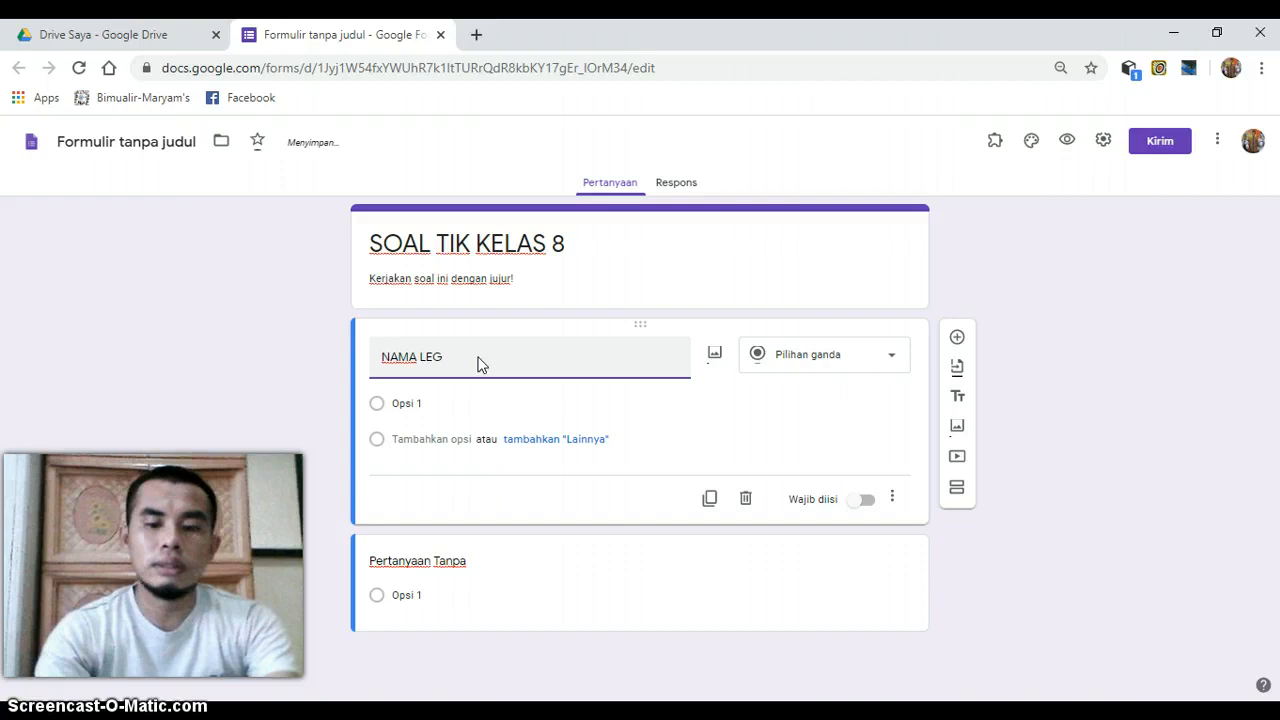
pyautogui.press('BackSpace')
pyautogui.write('NG')
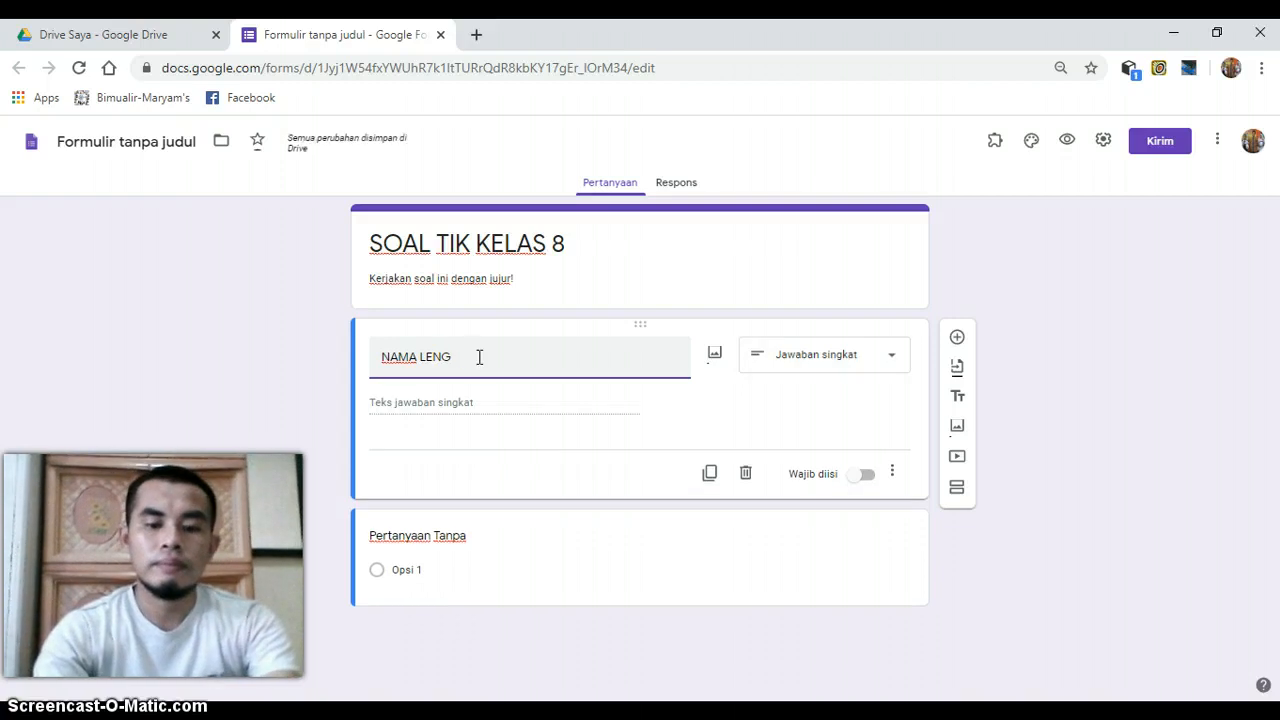
pyautogui.write('KAP')
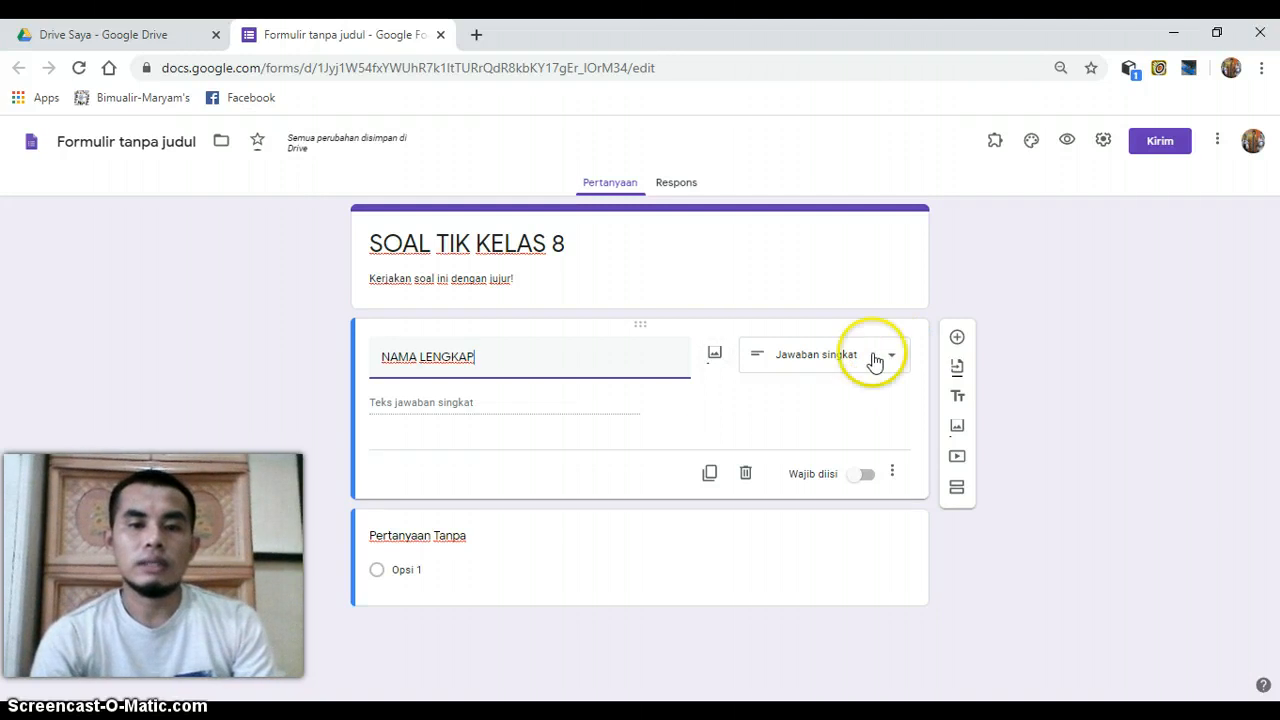
# - Make the NAMA LENGKAP question mandatory (Wajib diisi)
pyautogui.click(866, 476)
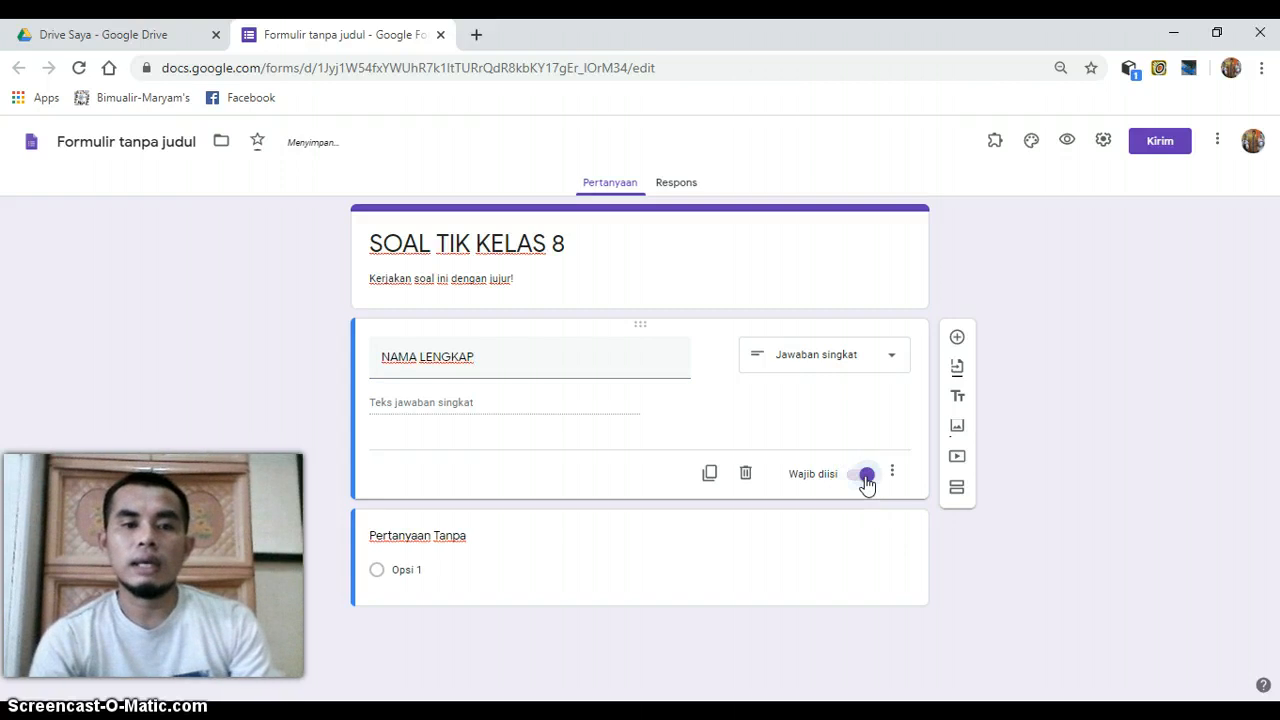
pyautogui.click(526, 371)
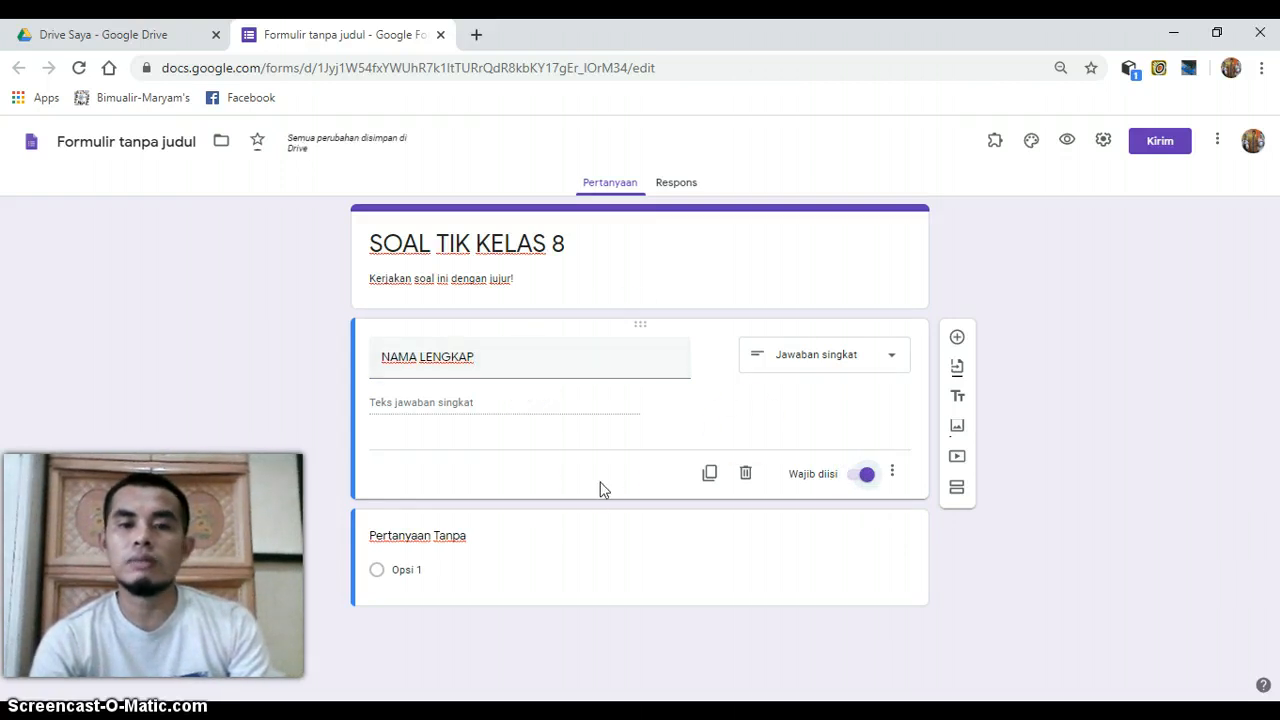
pyautogui.click(683, 447)
pyautogui.click(511, 574)
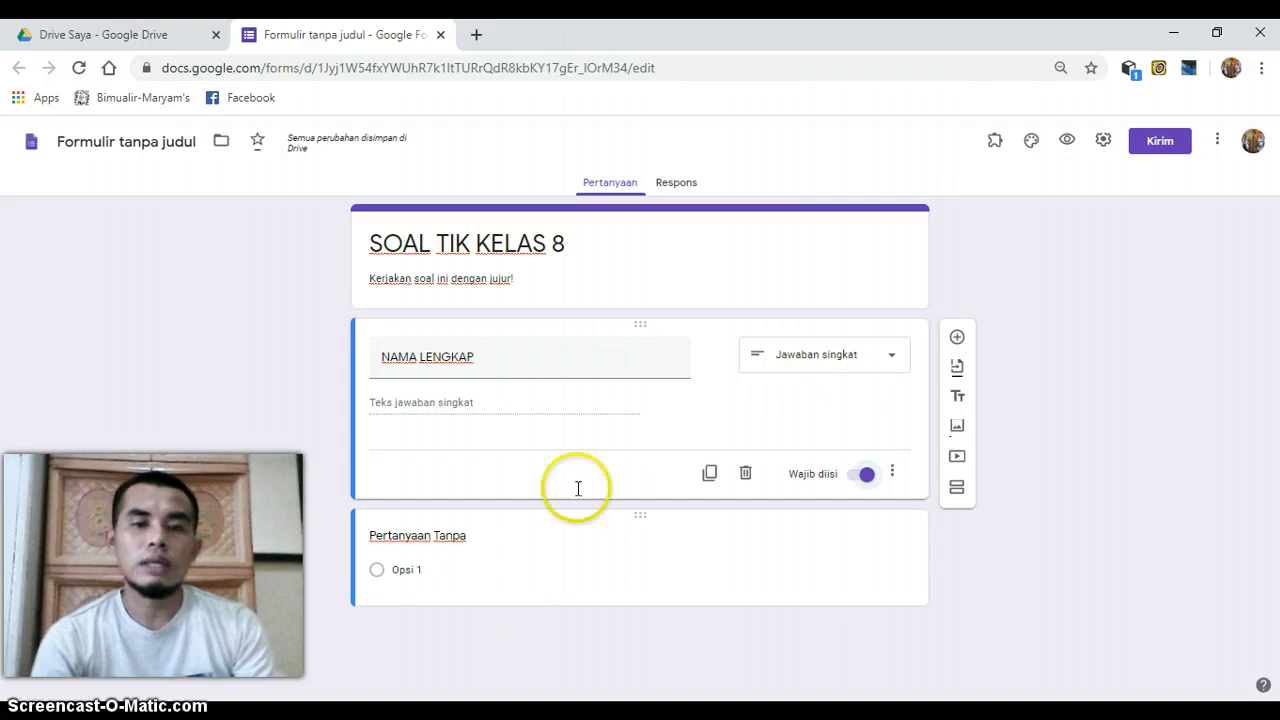
# - Add another question directly after NAMA LENGKAP and title it "KELAS"
pyautogui.click(957, 343)
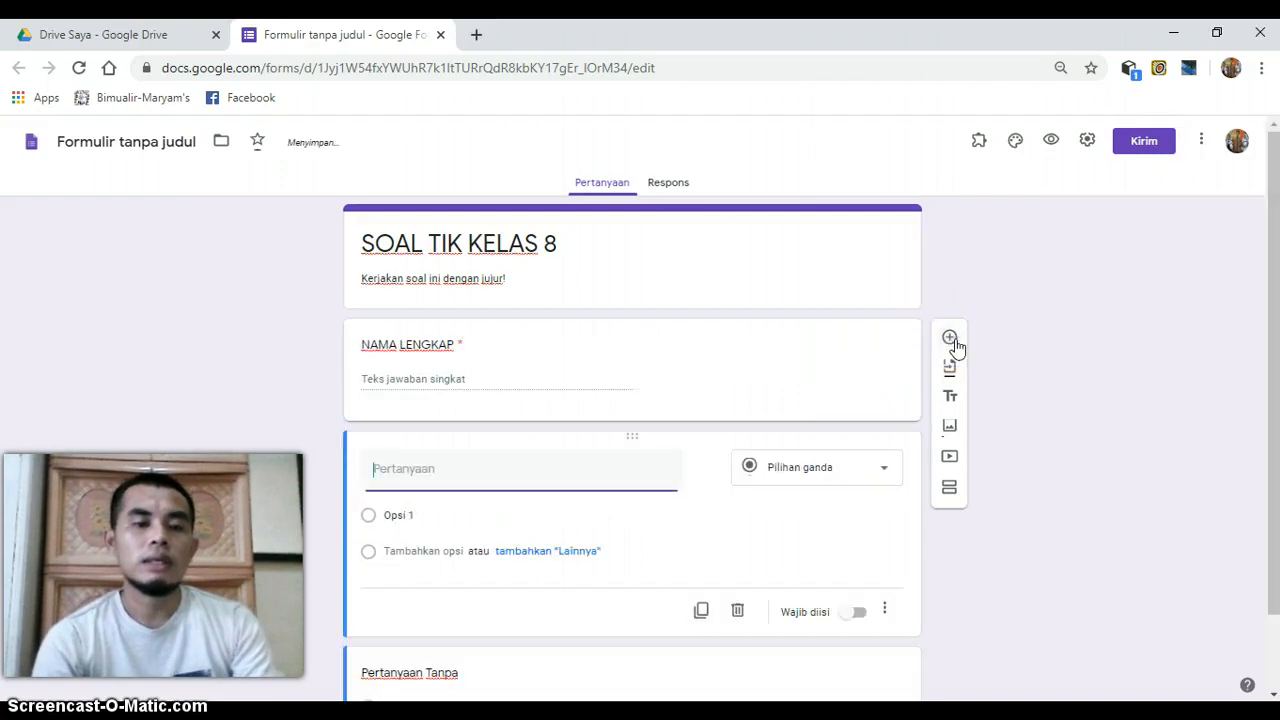
pyautogui.write('KELAS')
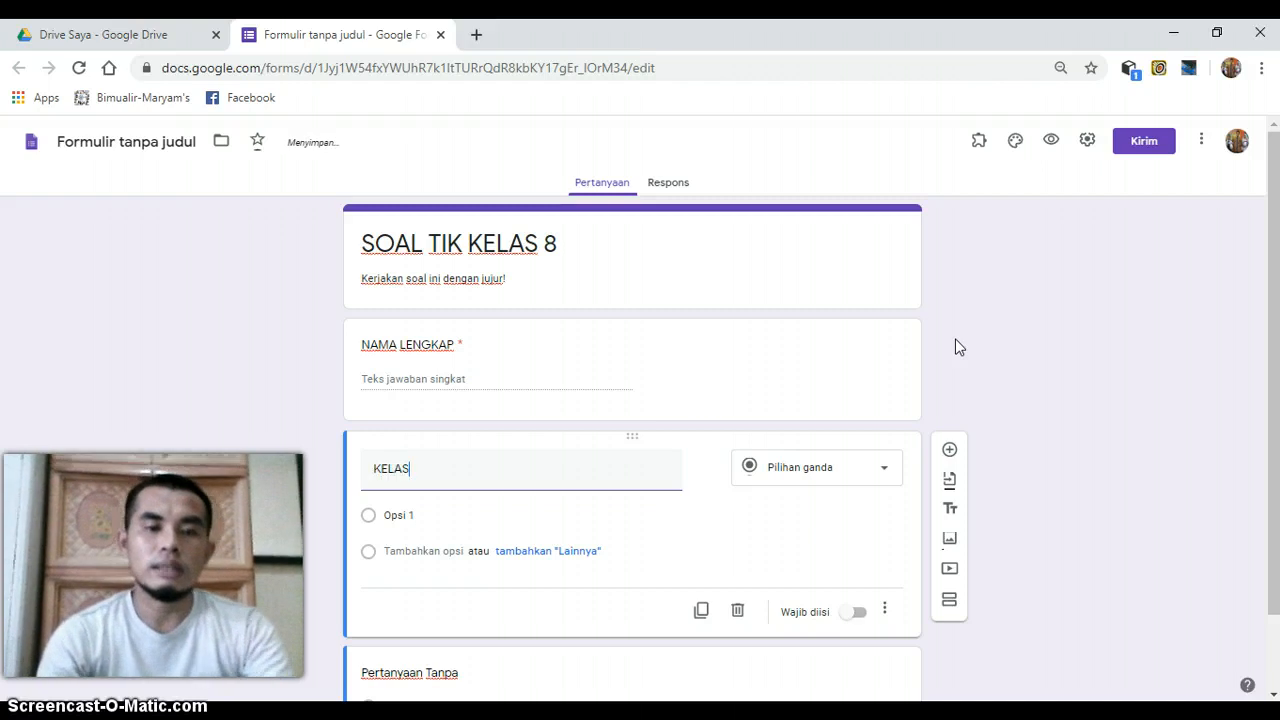
pyautogui.click(581, 455)
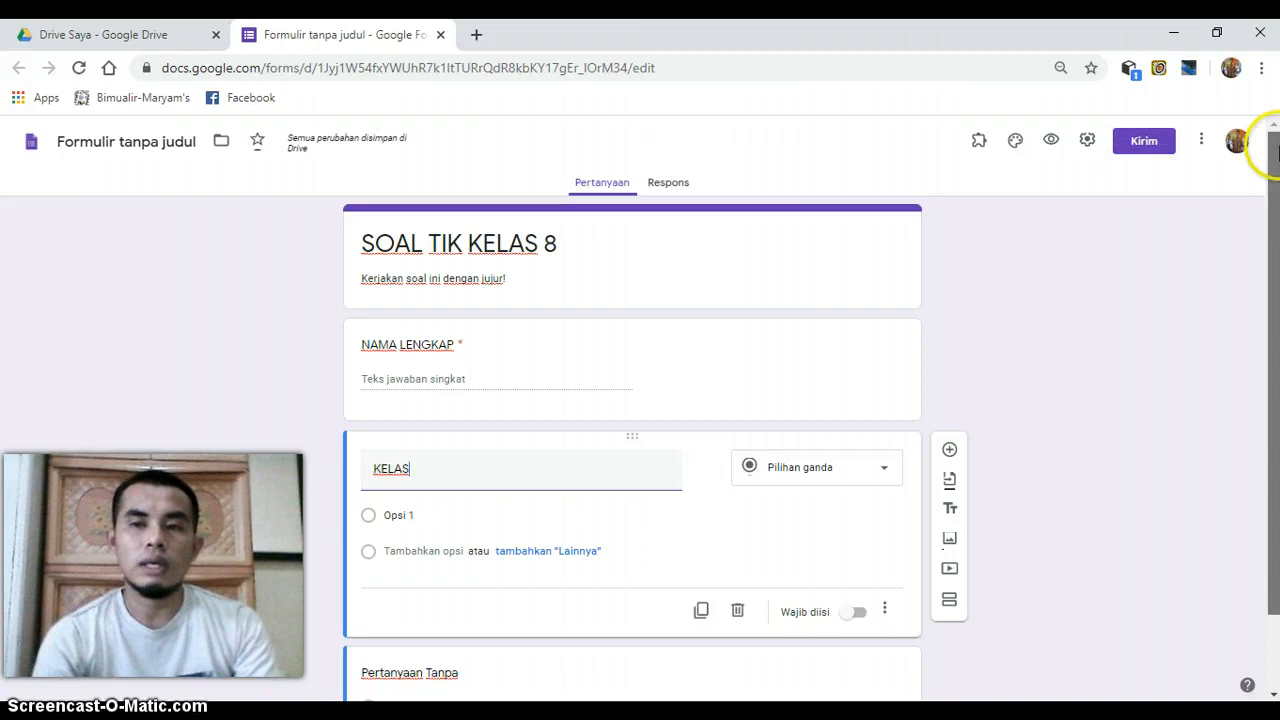
# - Enter "8A" and "8B" as the first two answer options of the KELAS question
pyautogui.moveTo(1268, 145); pyautogui.dragTo(1268, 200)
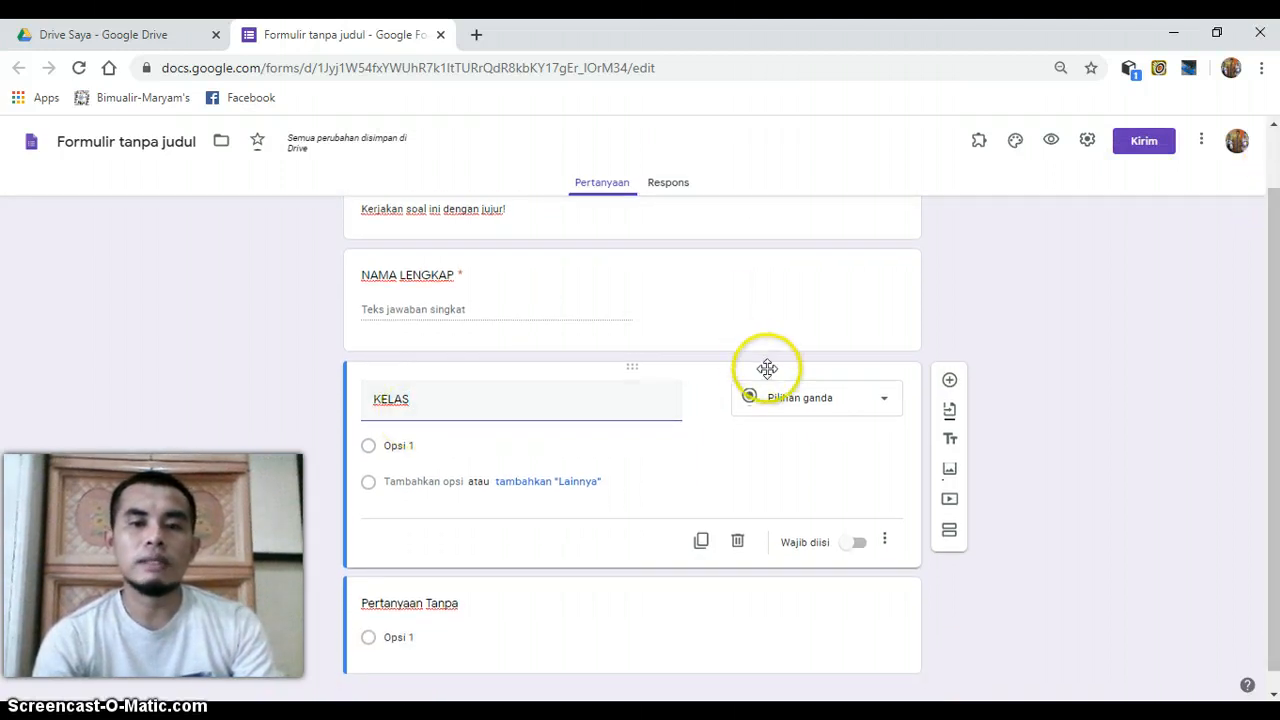
pyautogui.click(409, 448)
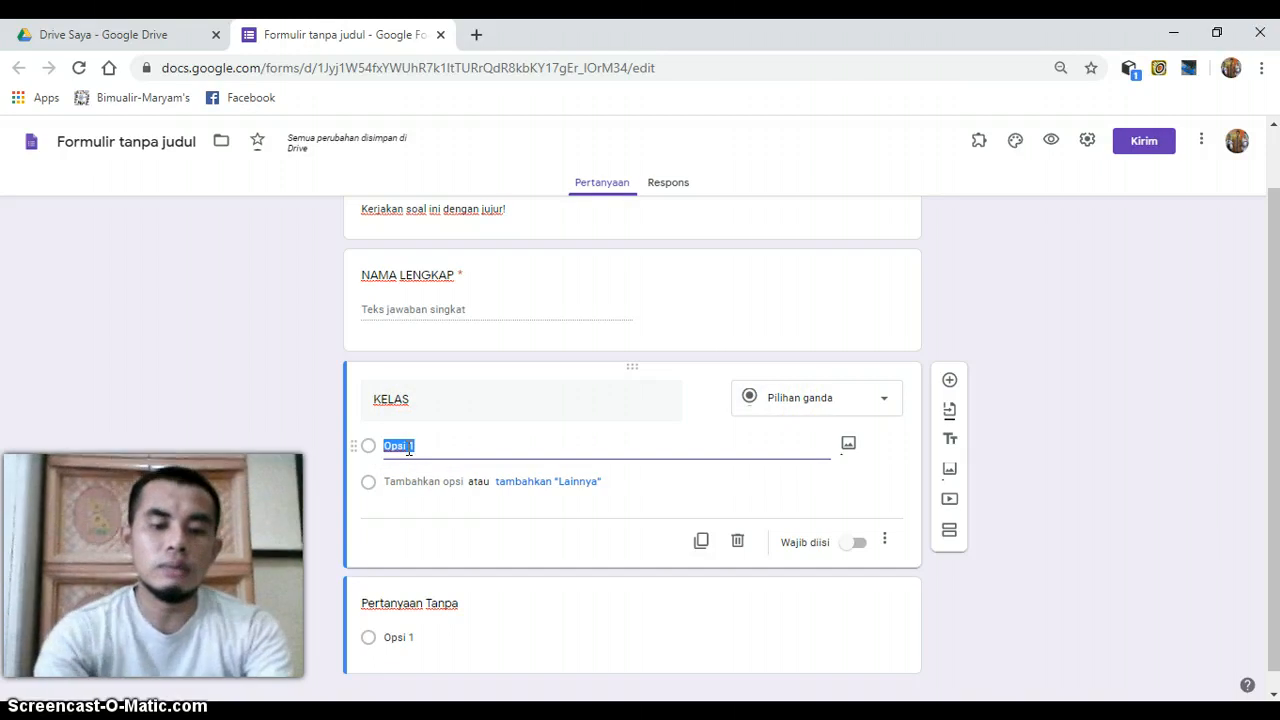
pyautogui.write('8A')
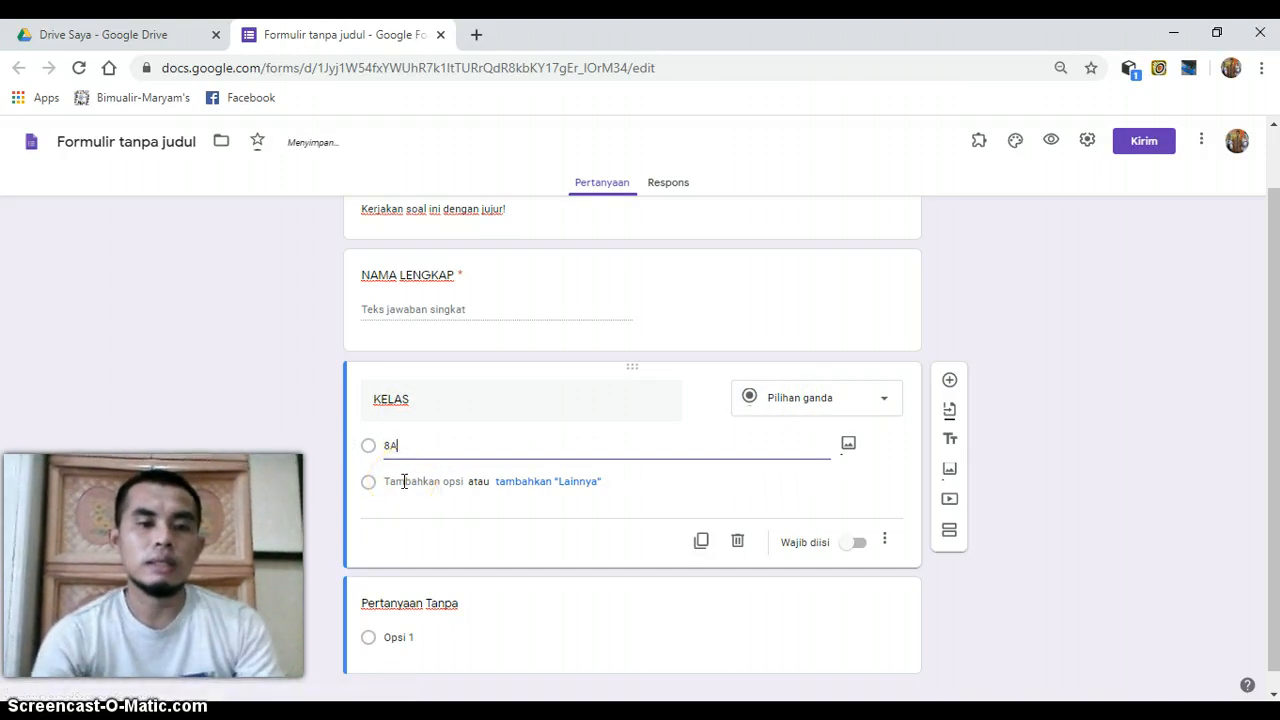
pyautogui.click(404, 482)
pyautogui.write('8')
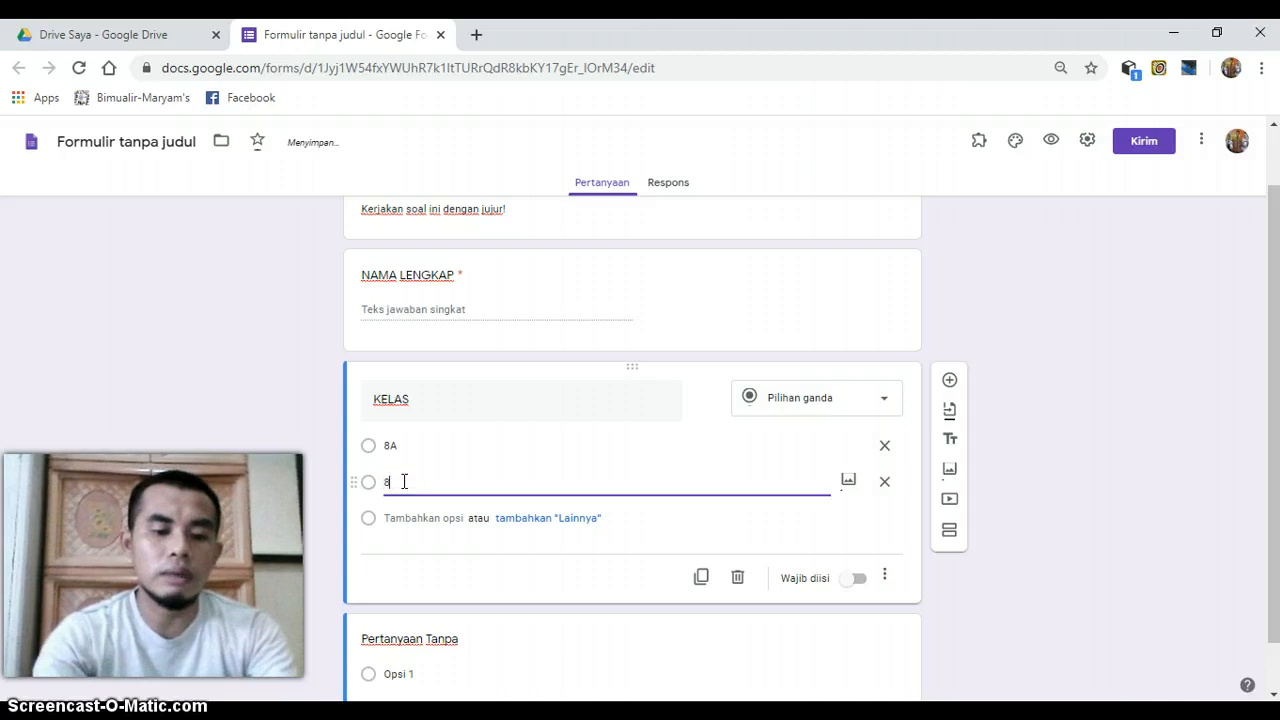
pyautogui.write('B')
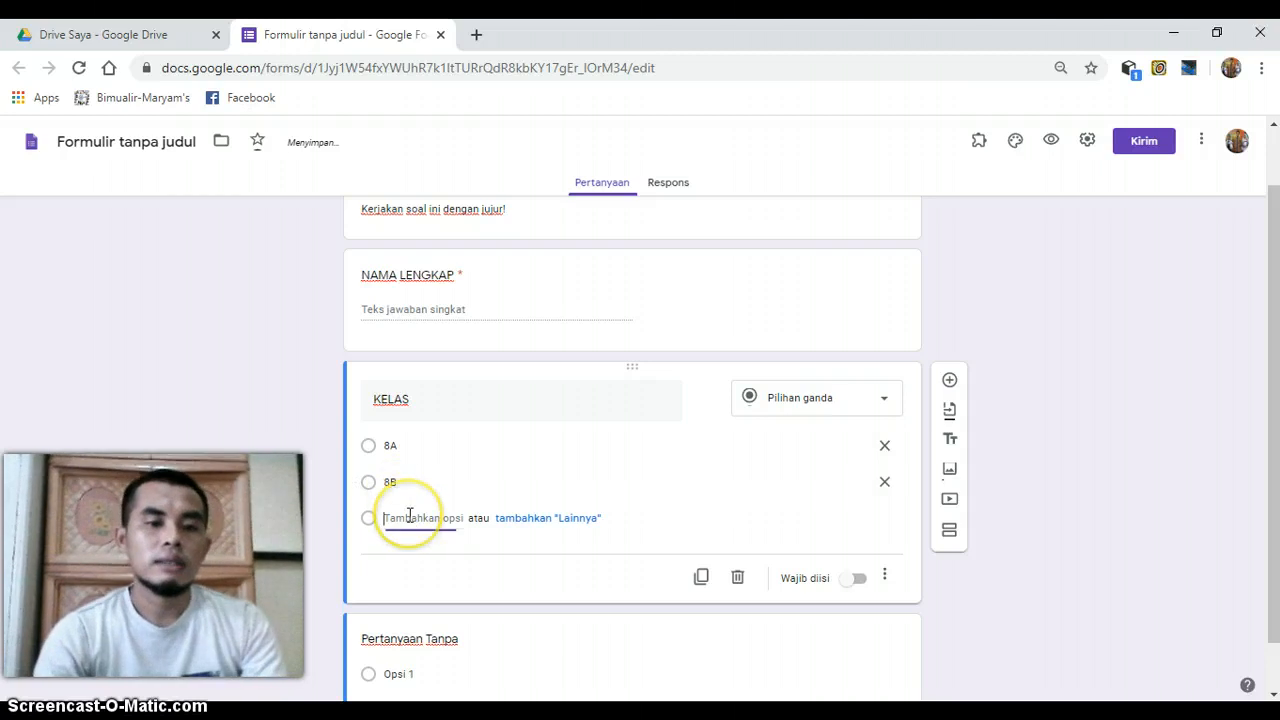
# - Add "8C" and "8D" as further answer options of the KELAS question and make the question mandatory (Wajib diisi)
pyautogui.click(409, 517)
pyautogui.write('8C')
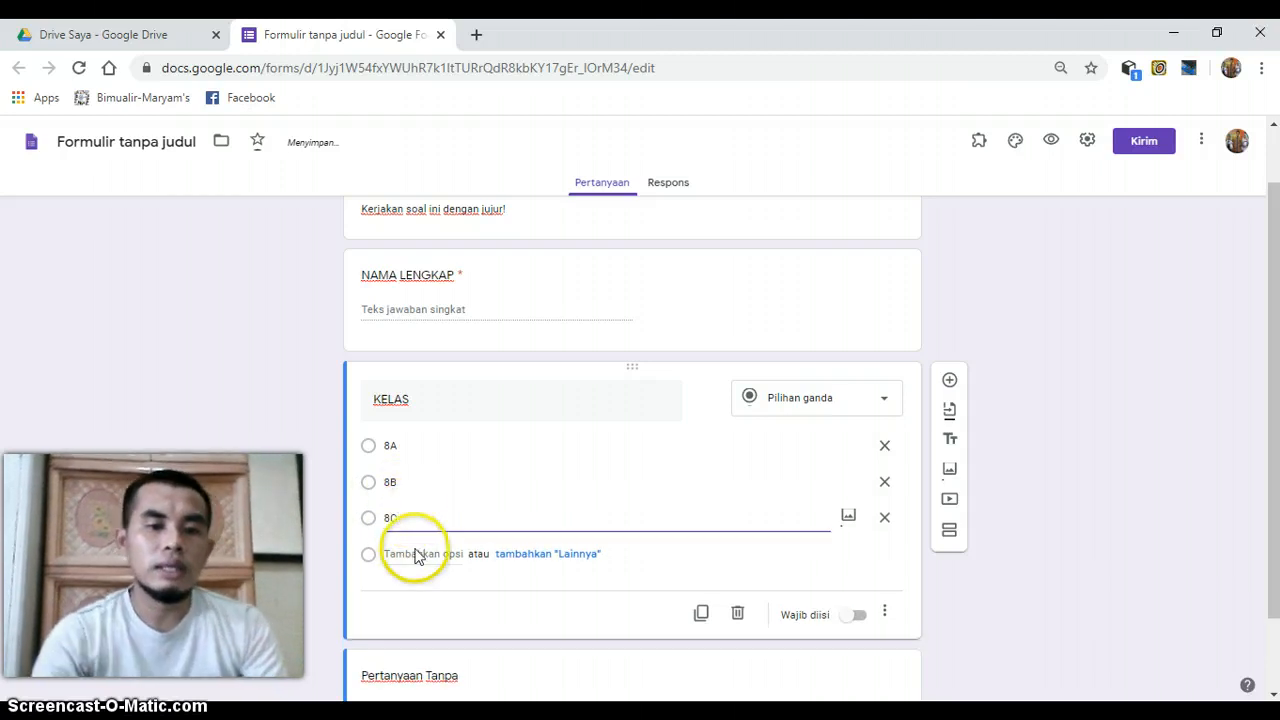
pyautogui.click(414, 553)
pyautogui.write('8D')
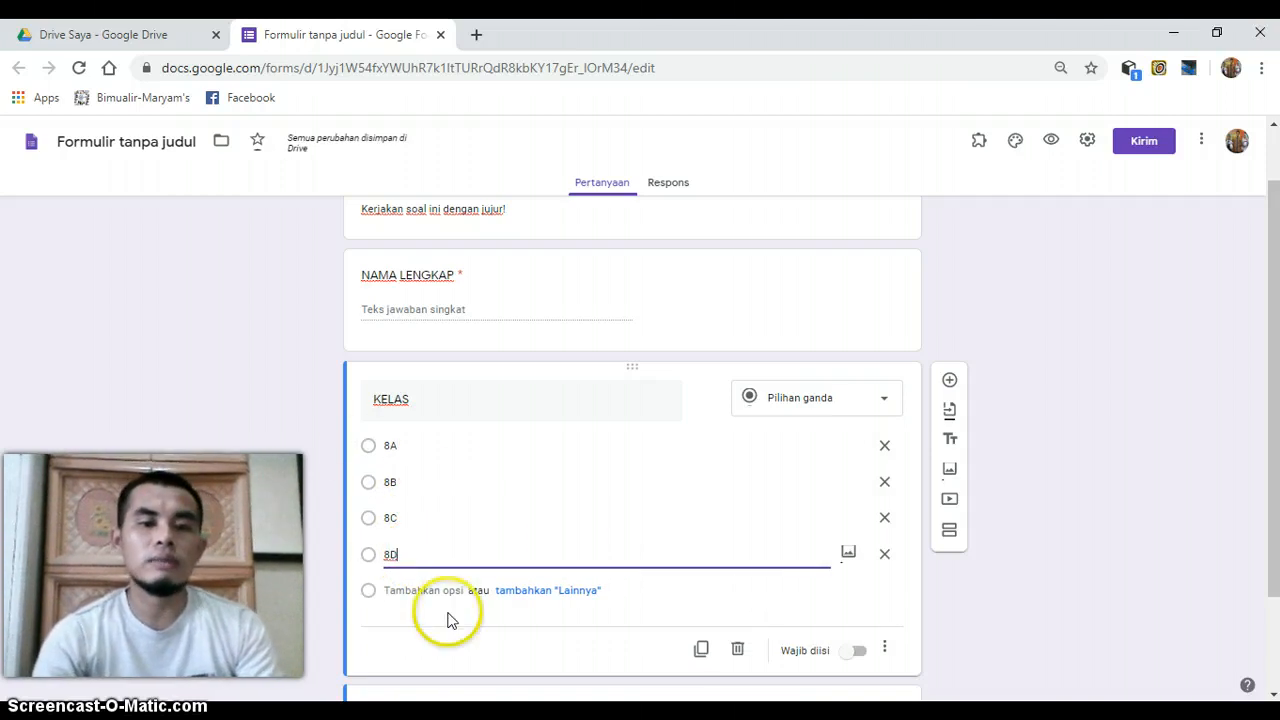
pyautogui.click(859, 652)
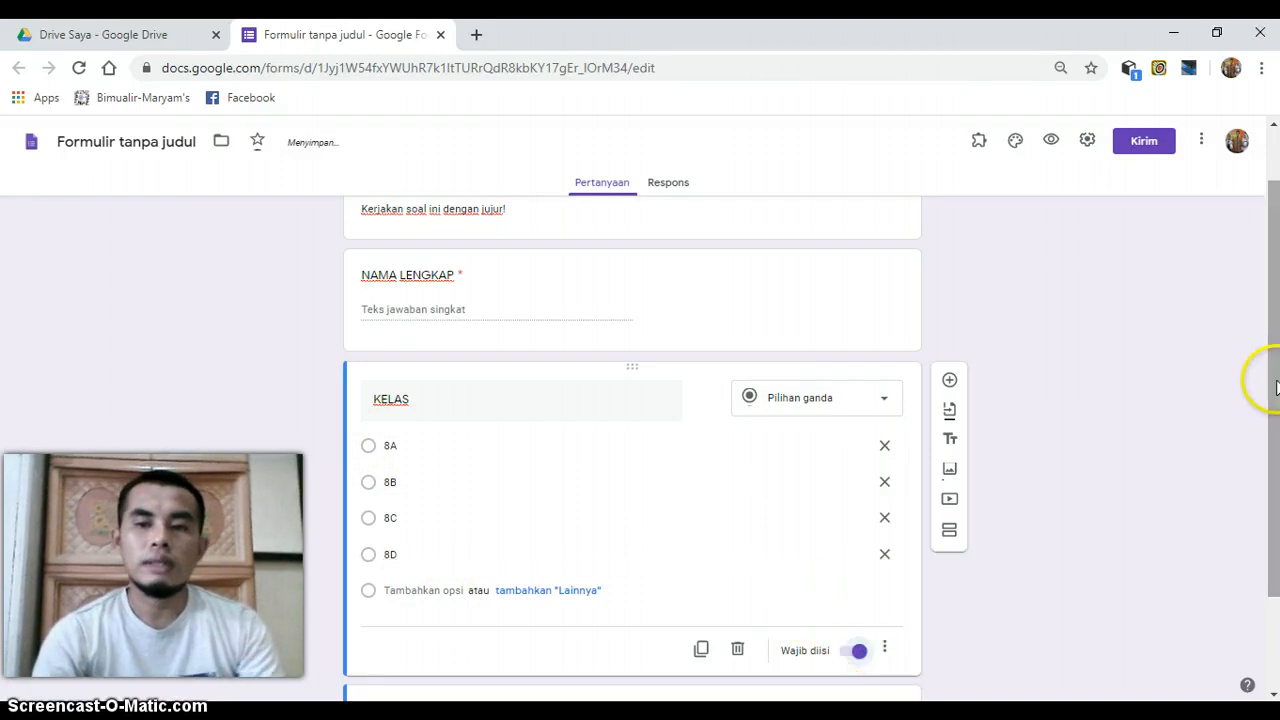
# - Add a question after KELAS, title it "MASUKKAN TOKEN" and choose the short-answer type (Jawaban singkat)
pyautogui.moveTo(1277, 388); pyautogui.dragTo(1277, 464)
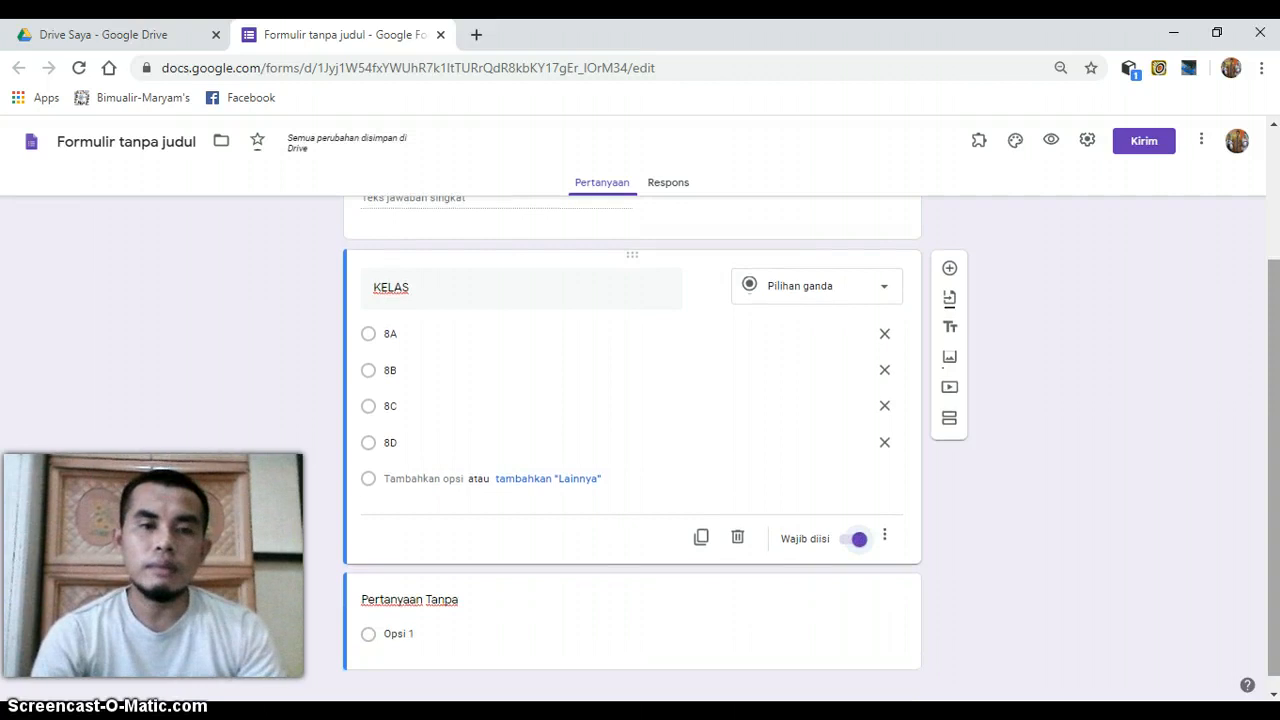
pyautogui.click(950, 269)
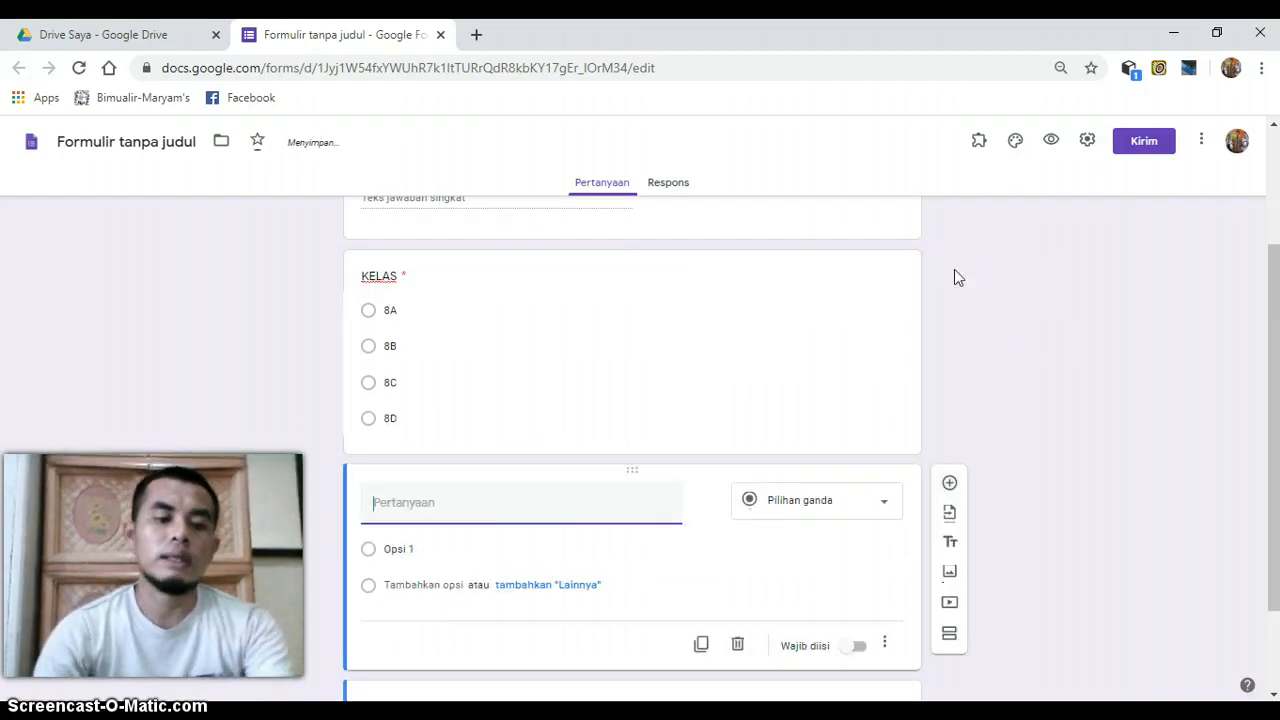
pyautogui.write('MASUKK')
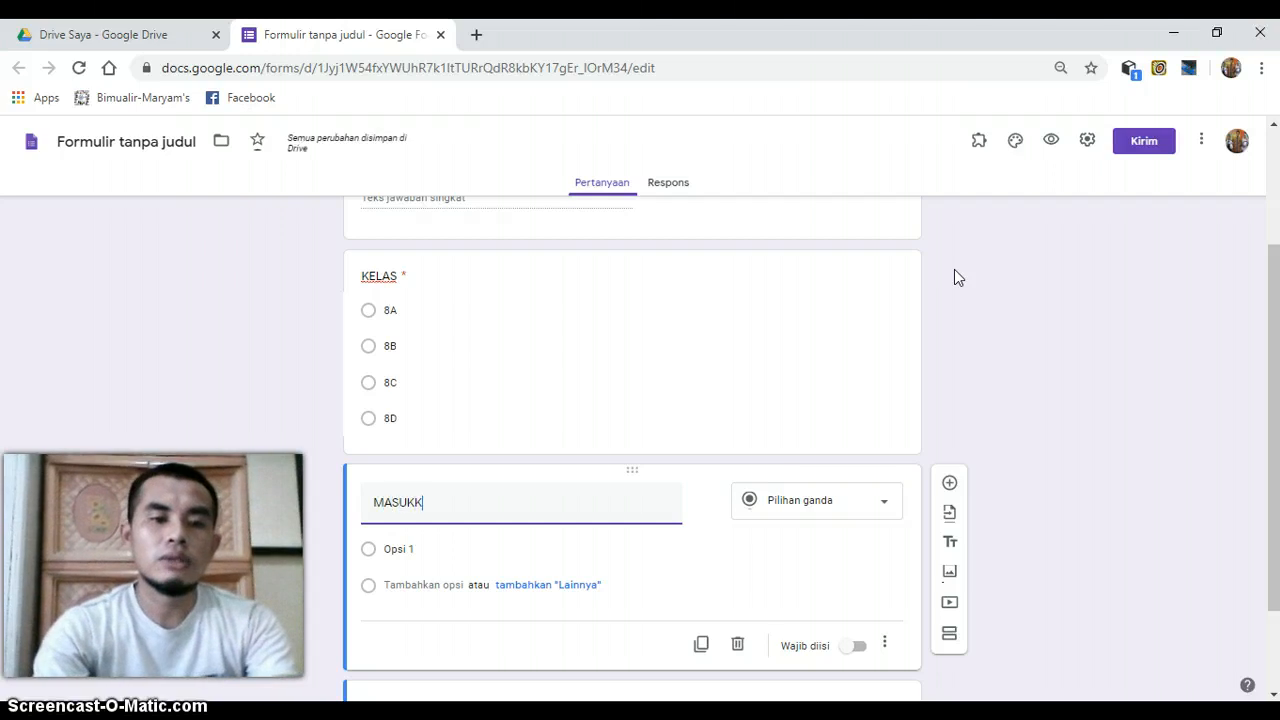
pyautogui.write('AN TOKEN')
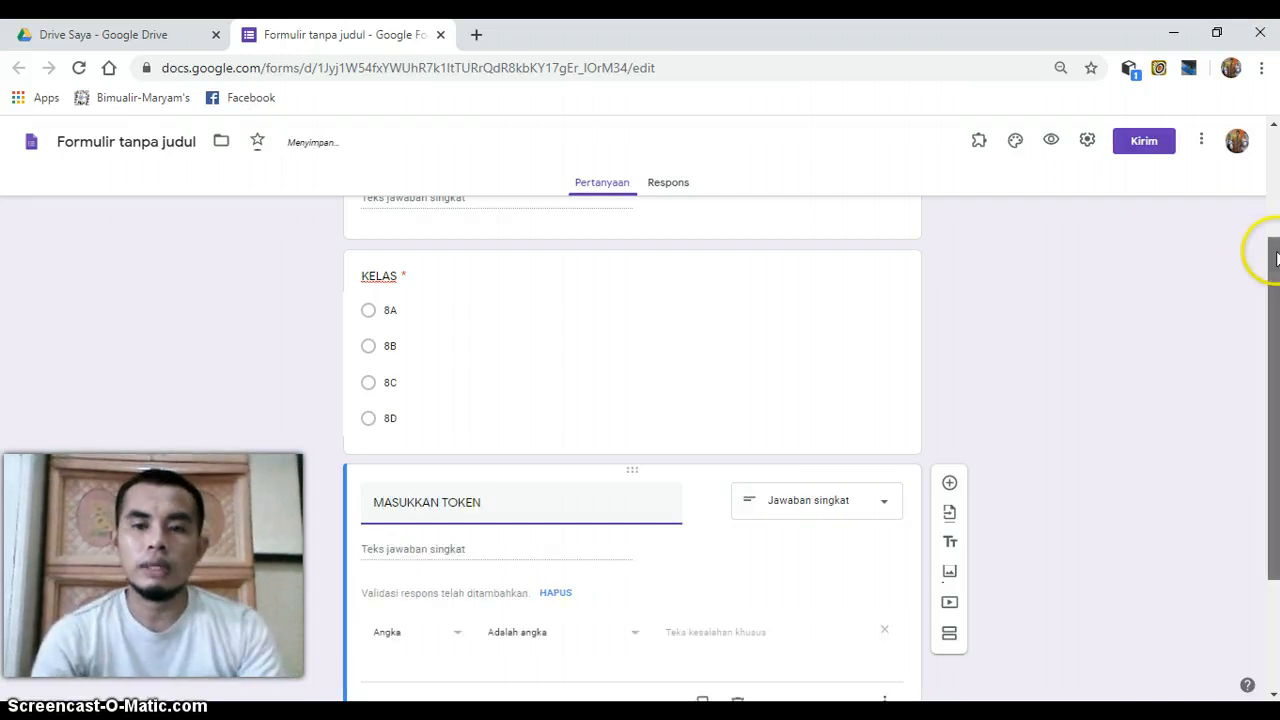
pyautogui.moveTo(1274, 248); pyautogui.dragTo(1274, 300)
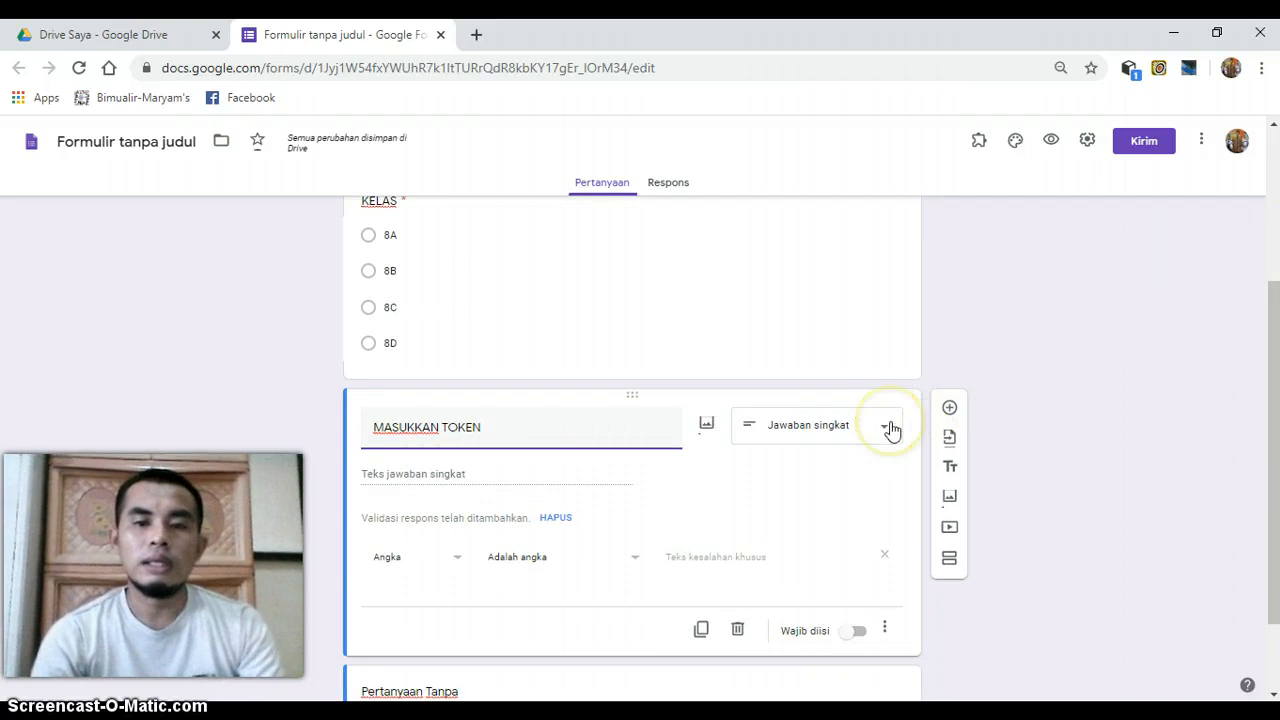
pyautogui.click(823, 428)
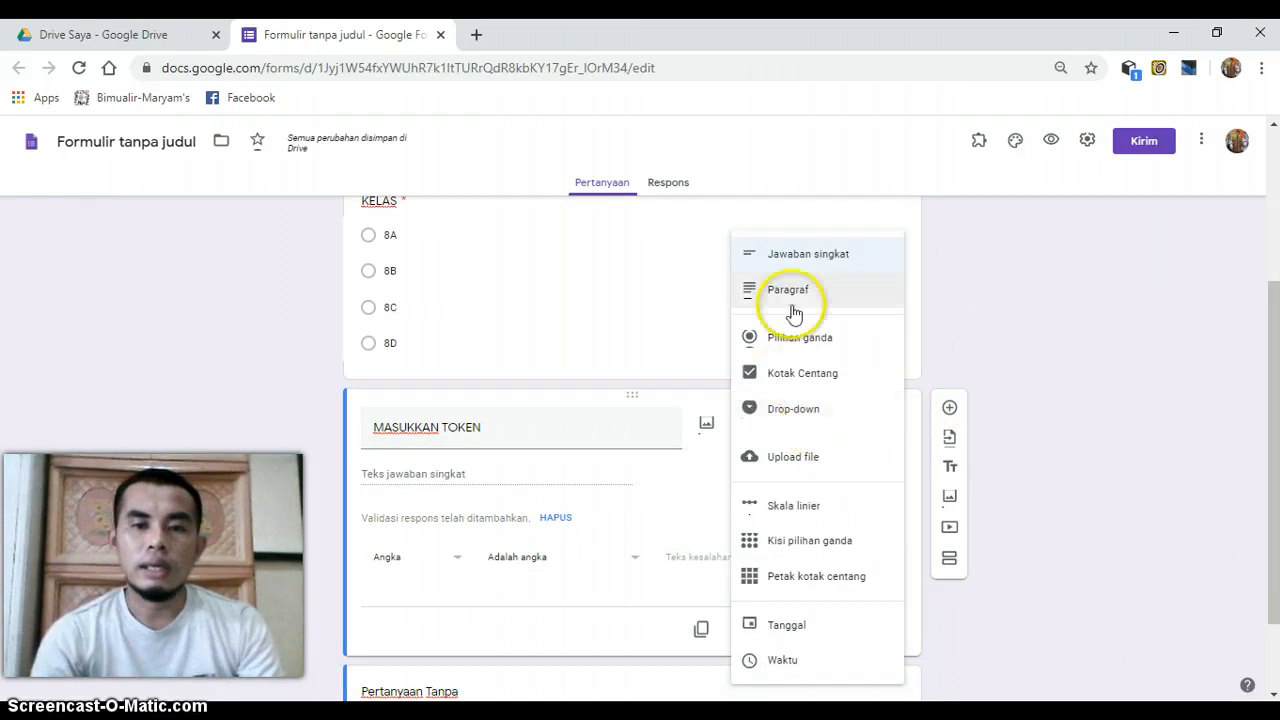
pyautogui.click(807, 256)
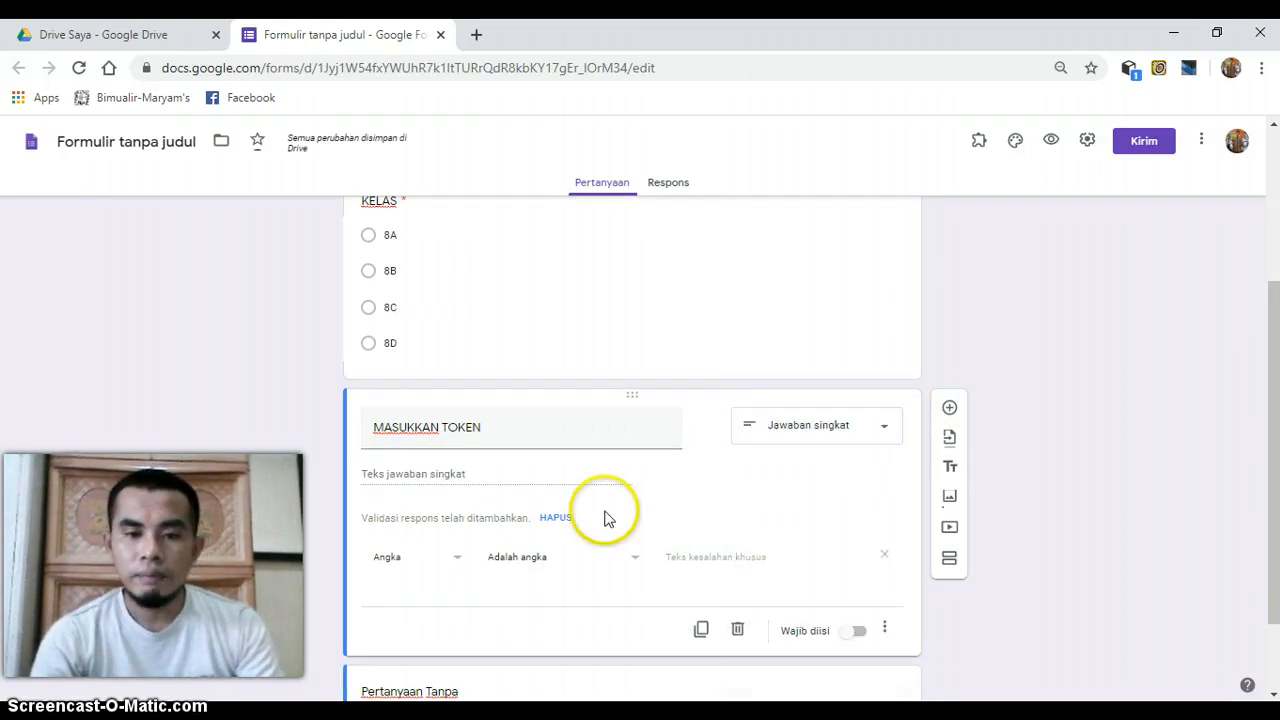
# - Make the MASUKKAN TOKEN question mandatory (Wajib diisi) and check that its response validation option (Validasi respons) is enabled
pyautogui.click(857, 633)
pyautogui.click(884, 632)
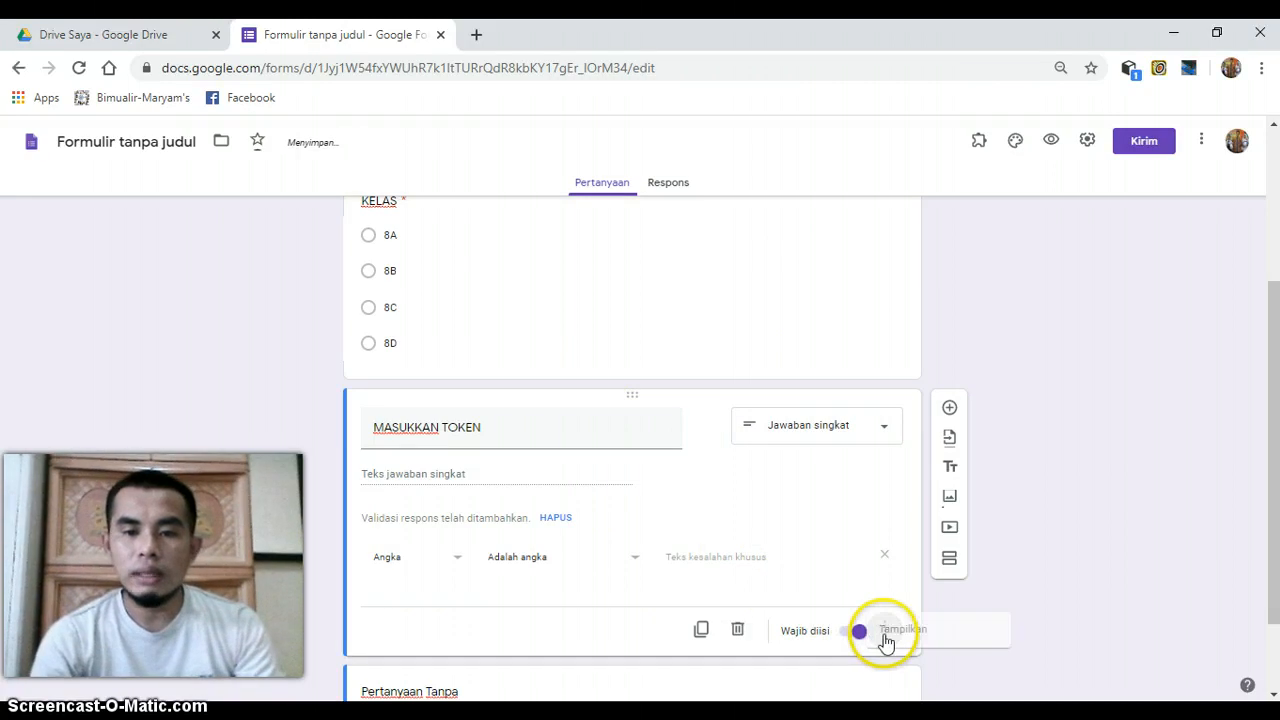
pyautogui.click(929, 666)
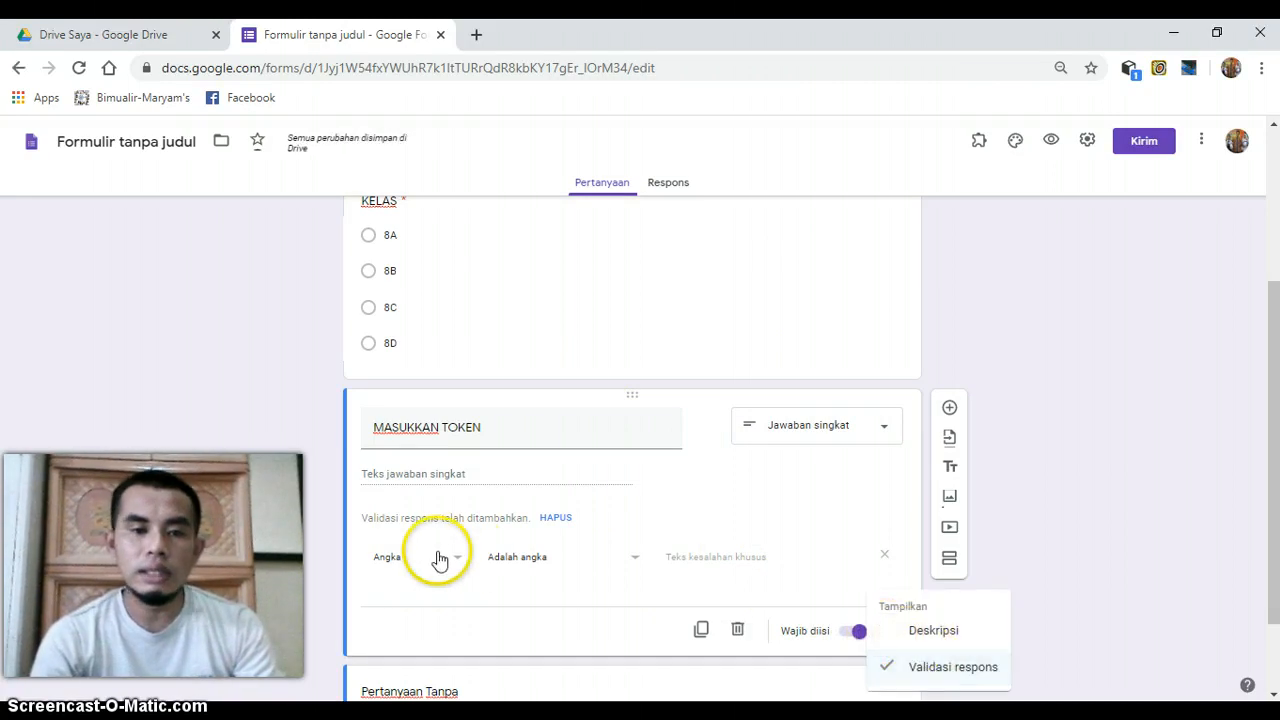
pyautogui.click(447, 563)
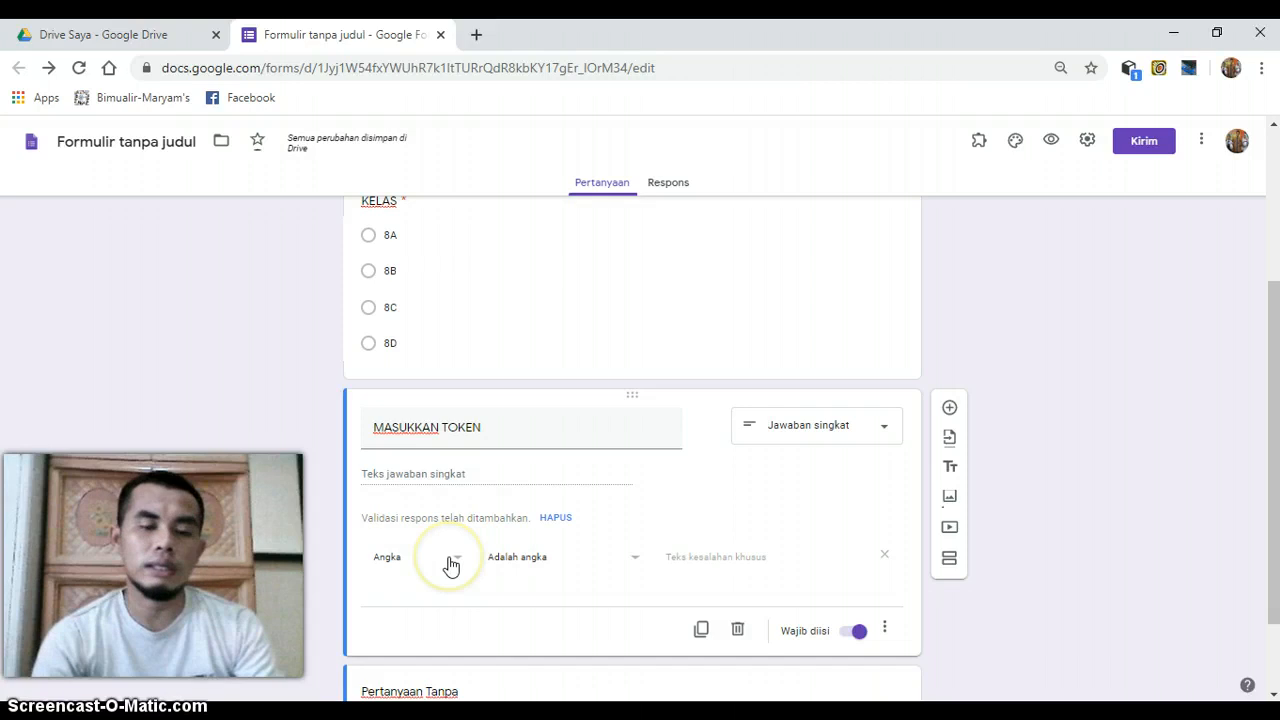
# - Set the MASUKKAN TOKEN response validation to Teks with the Berisi condition and enter the test's access token as the required text
pyautogui.click(457, 568)
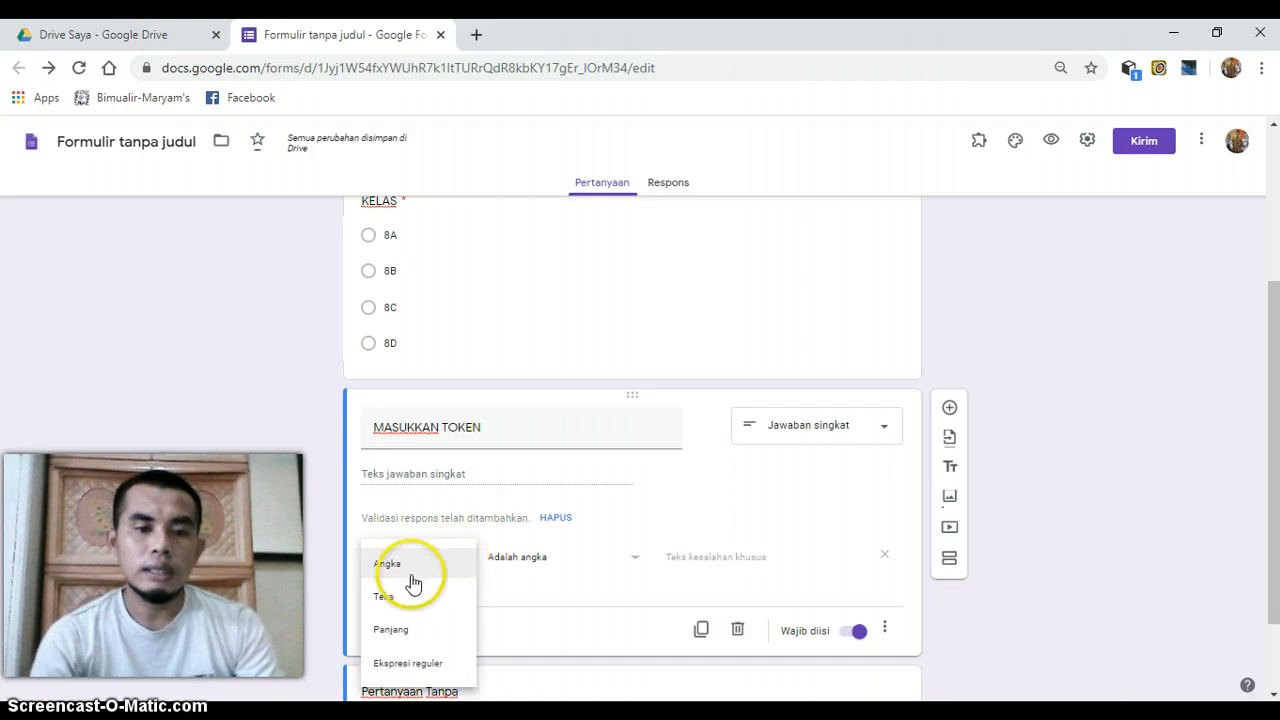
pyautogui.click(389, 600)
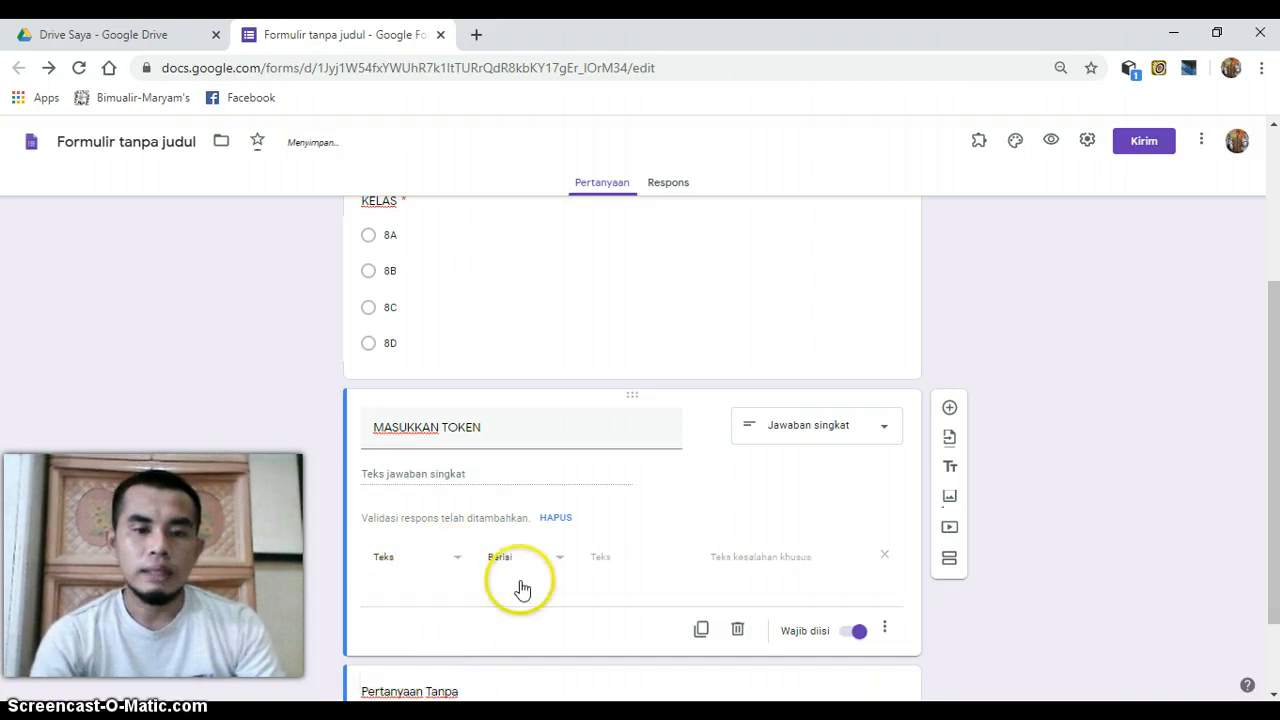
pyautogui.click(601, 556)
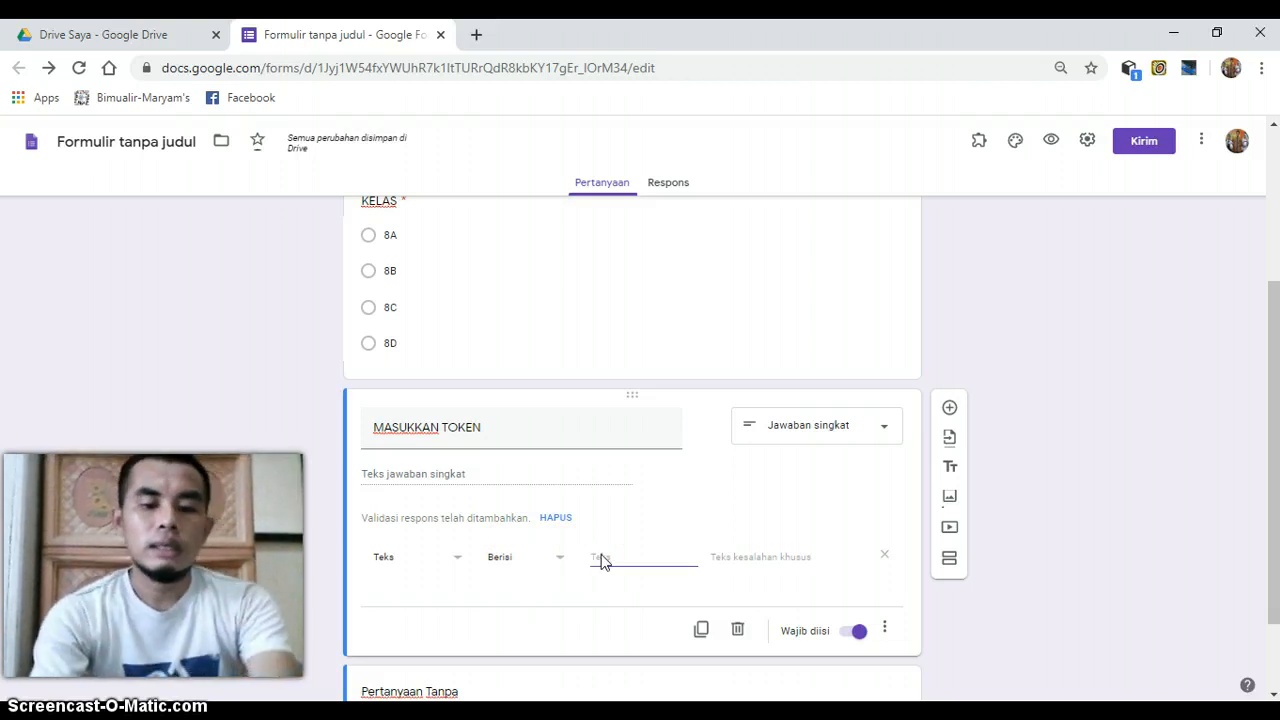
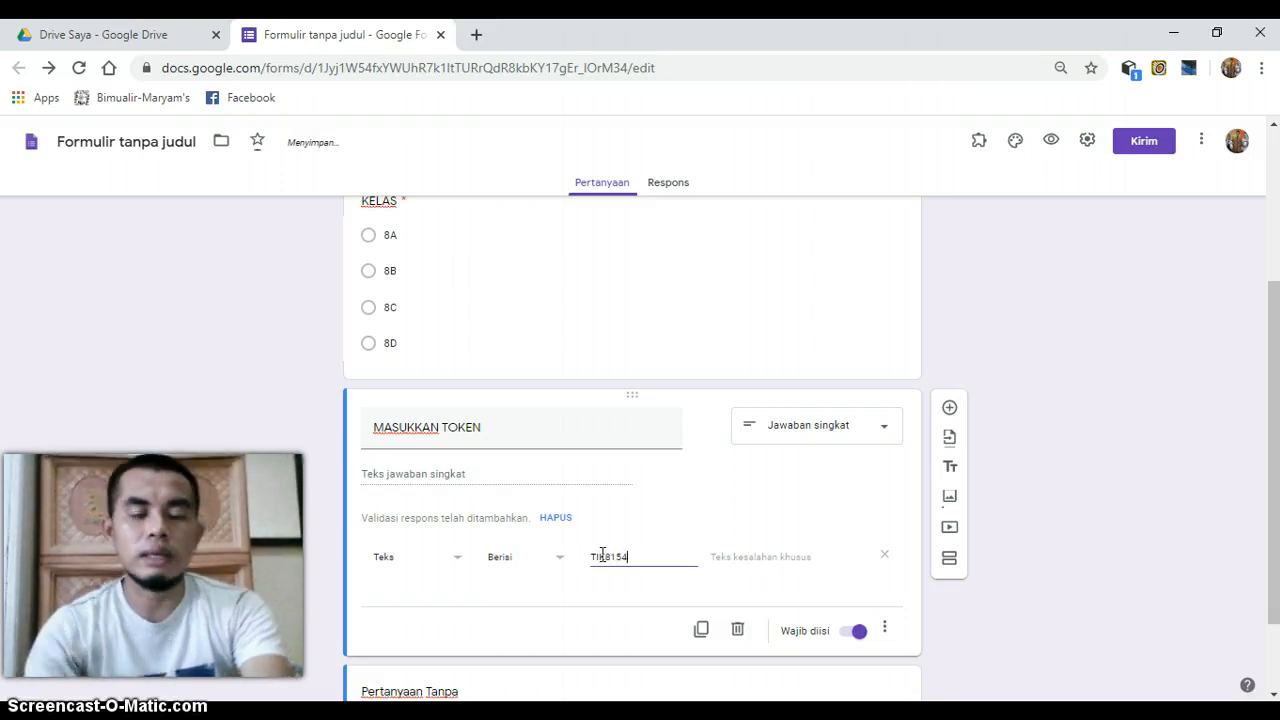
# - Enter "Maaf, token yang antum masukkan salah" as the custom error text of the MASUKKAN TOKEN validation
pyautogui.click(740, 564)
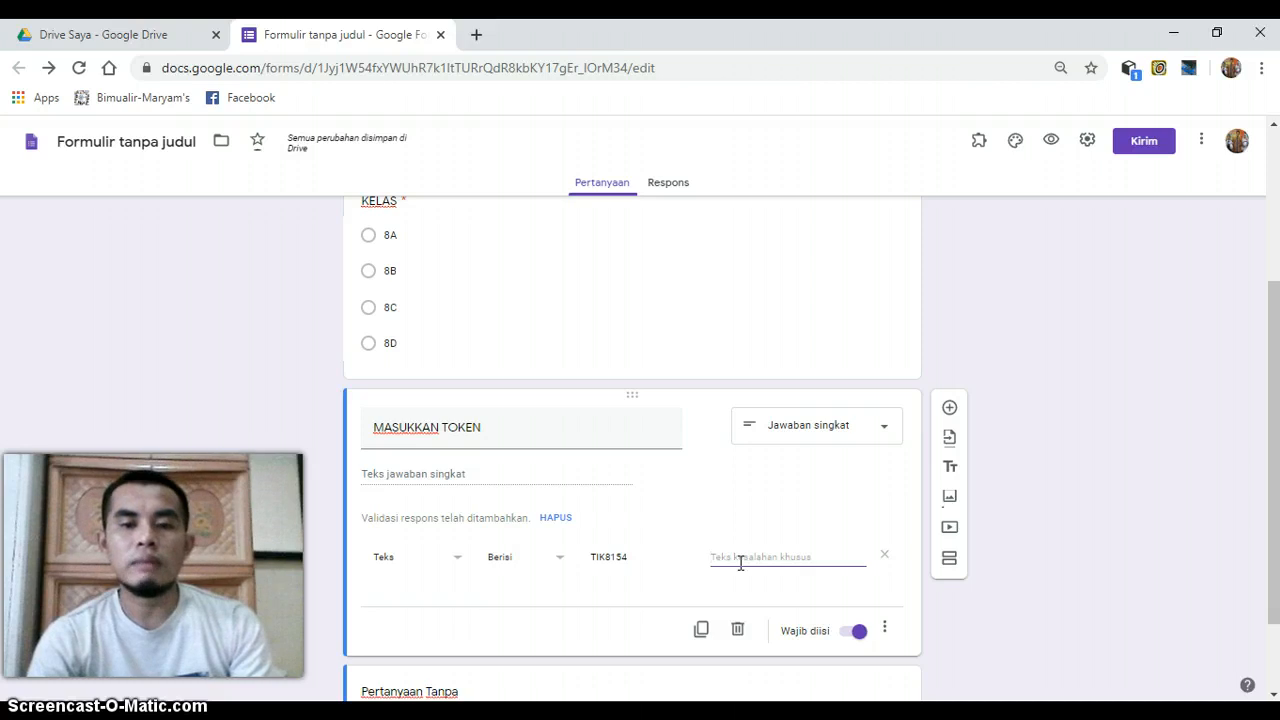
pyautogui.click(800, 554)
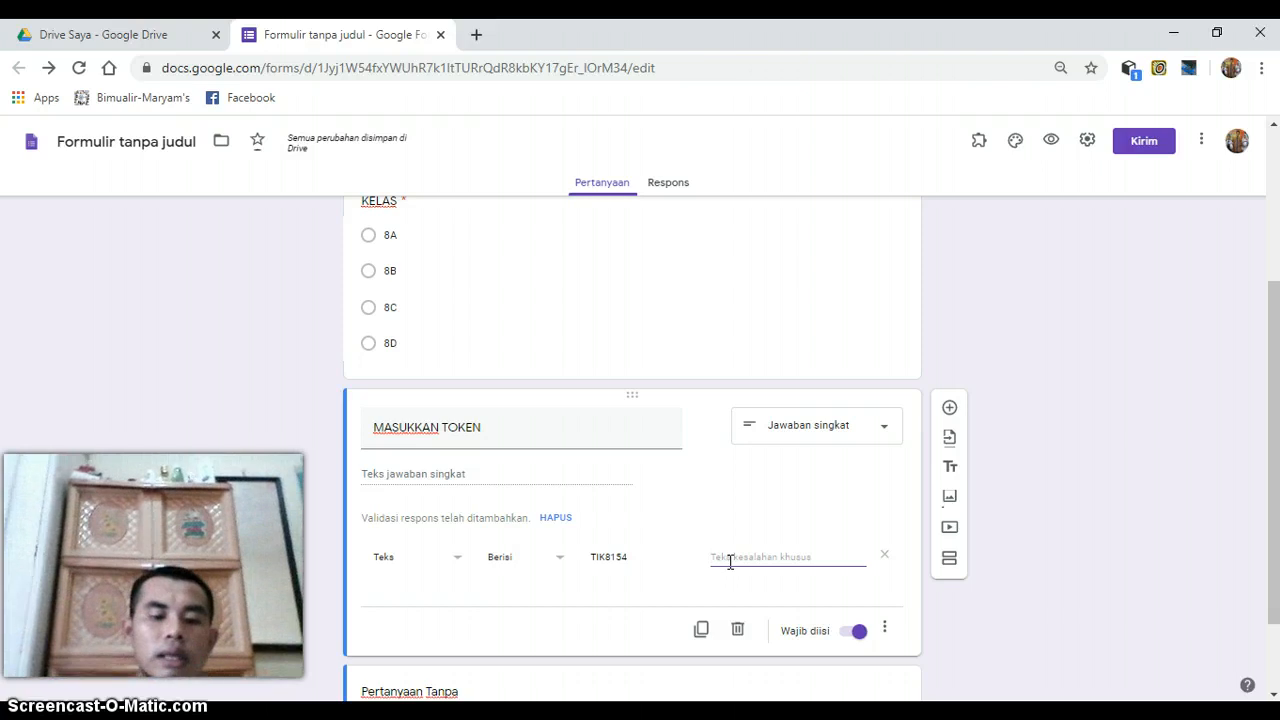
pyautogui.write('M')
pyautogui.press('capslock')
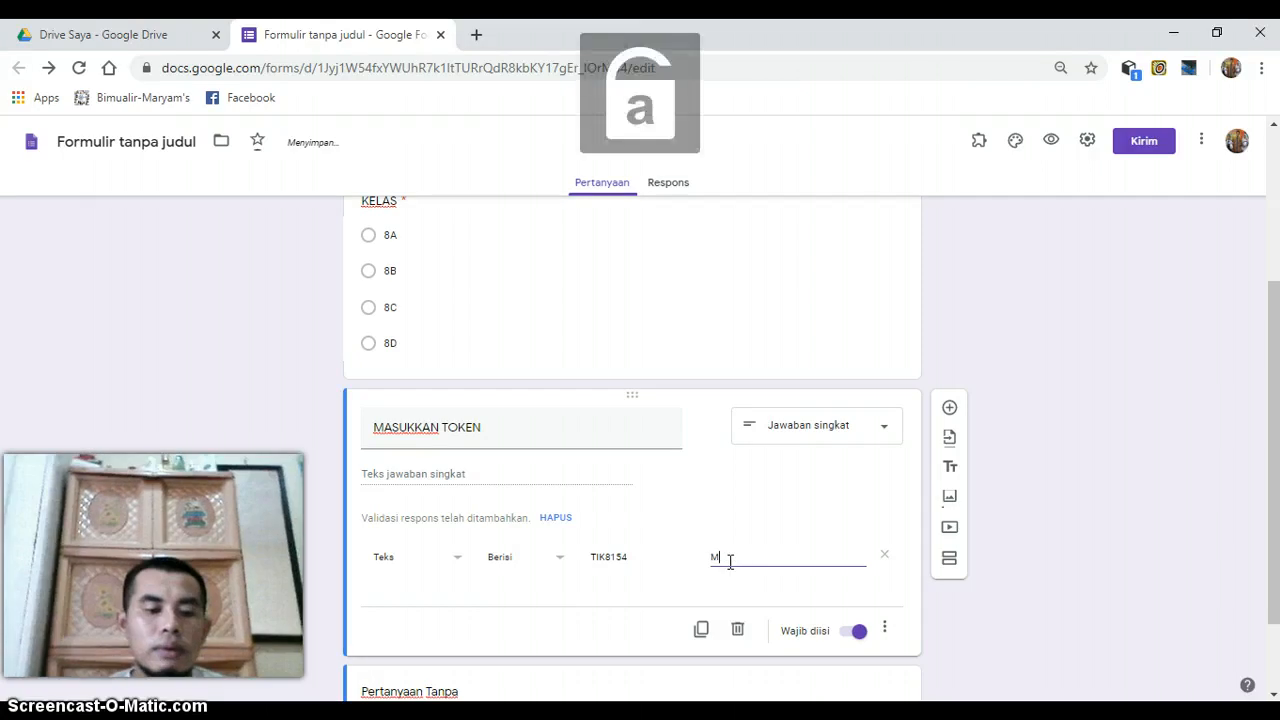
pyautogui.write('aaf t')
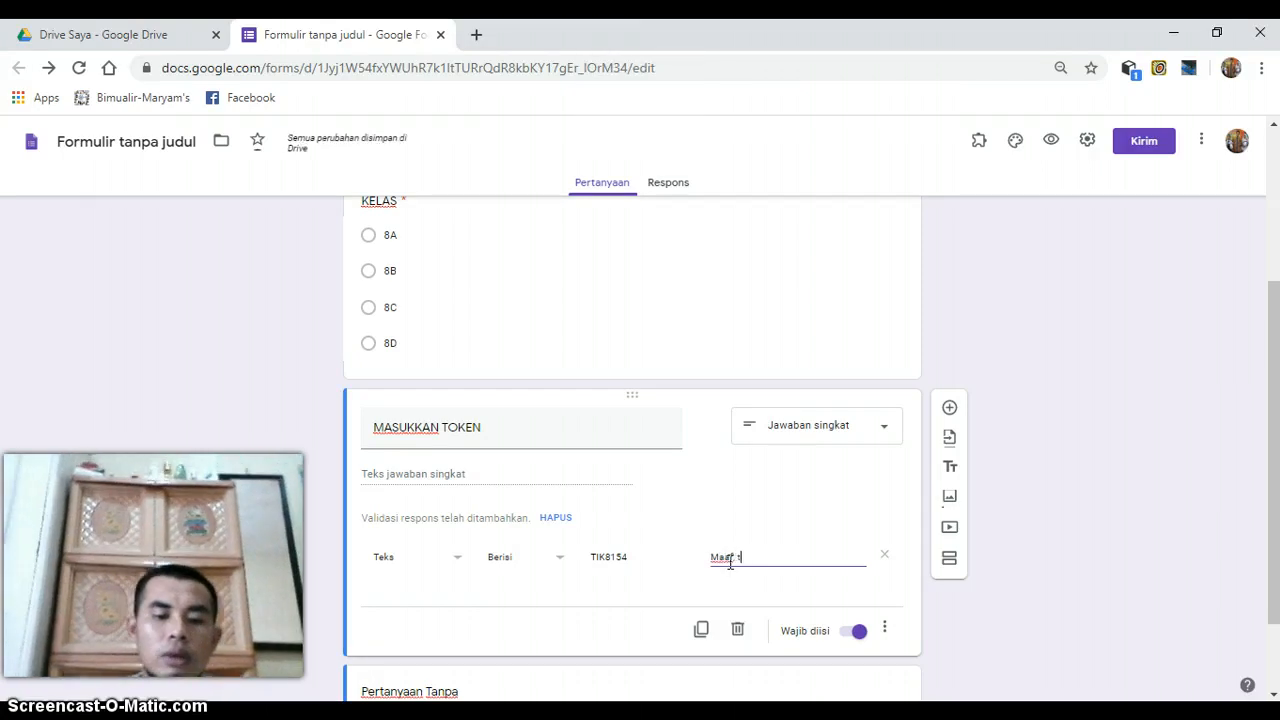
pyautogui.write('oken yang ')
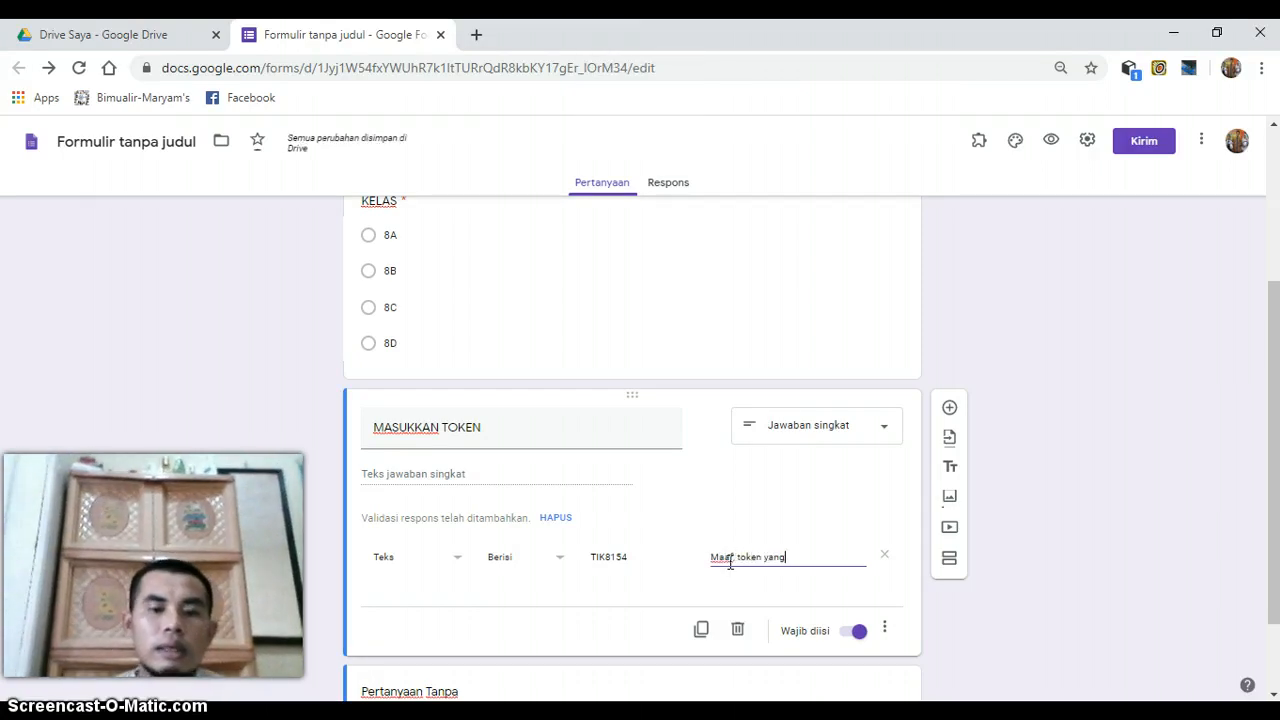
pyautogui.write('antum ma')
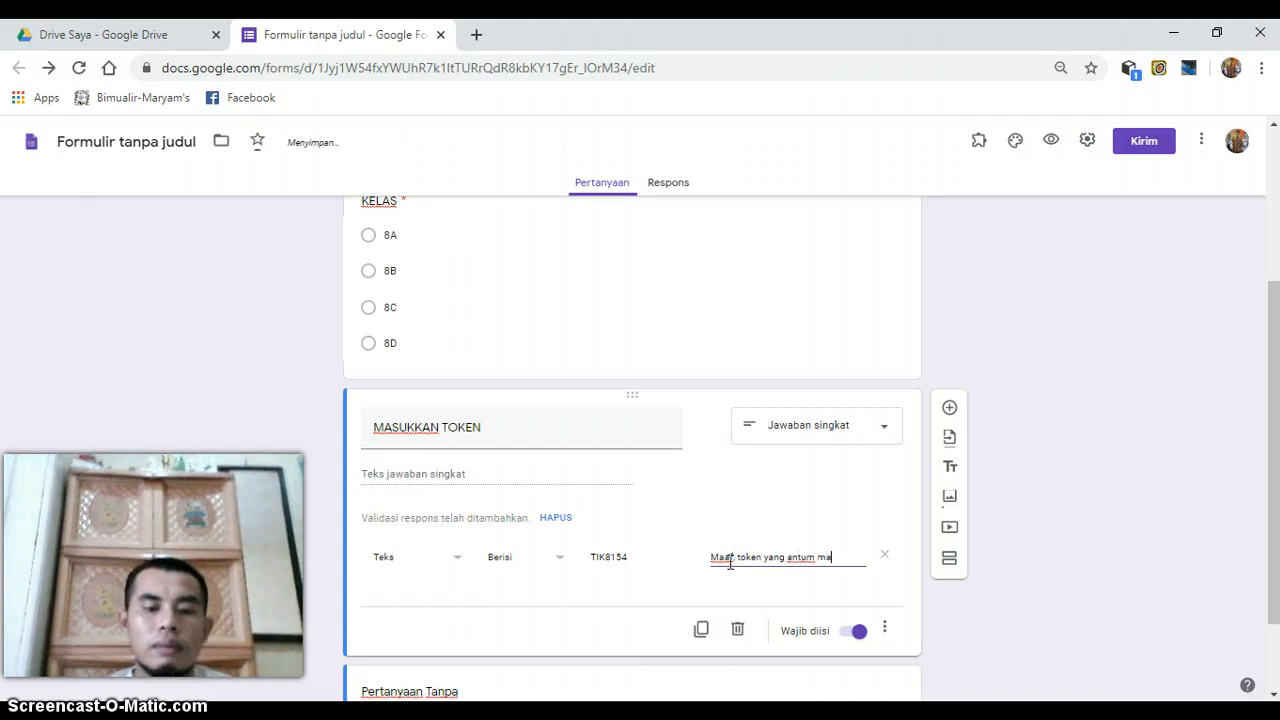
pyautogui.write('sukkan')
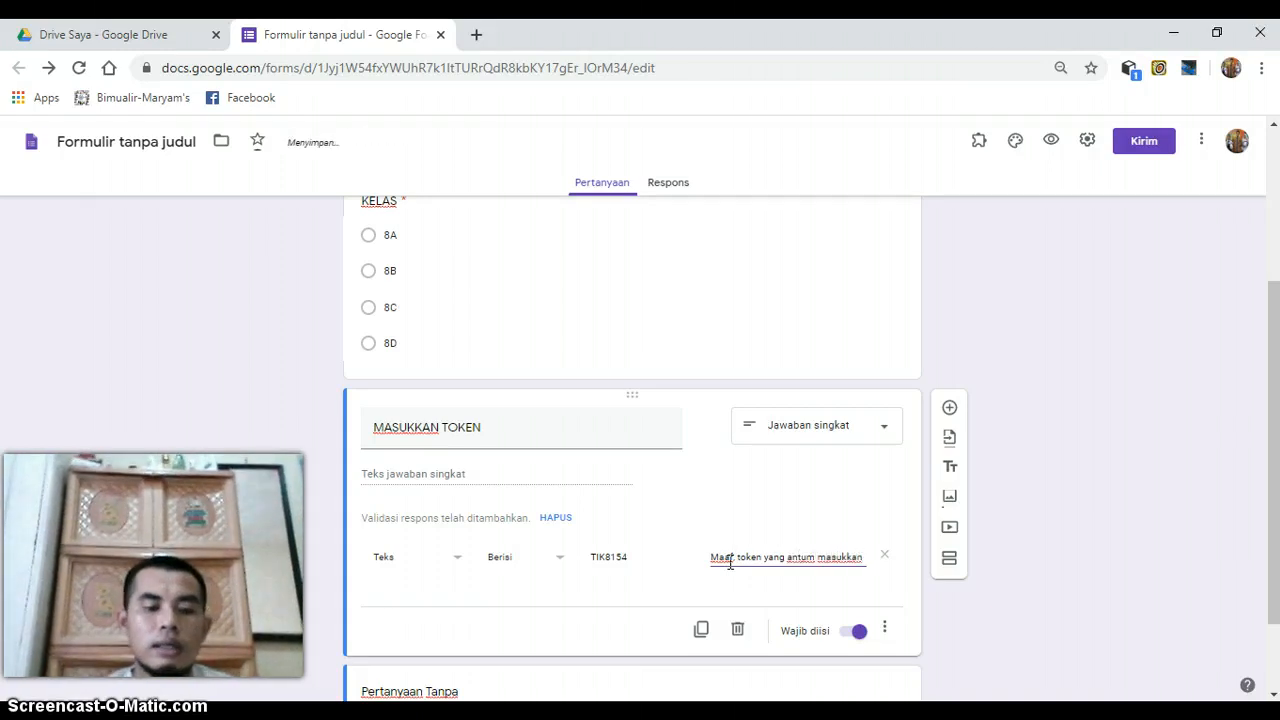
pyautogui.write(' salah')
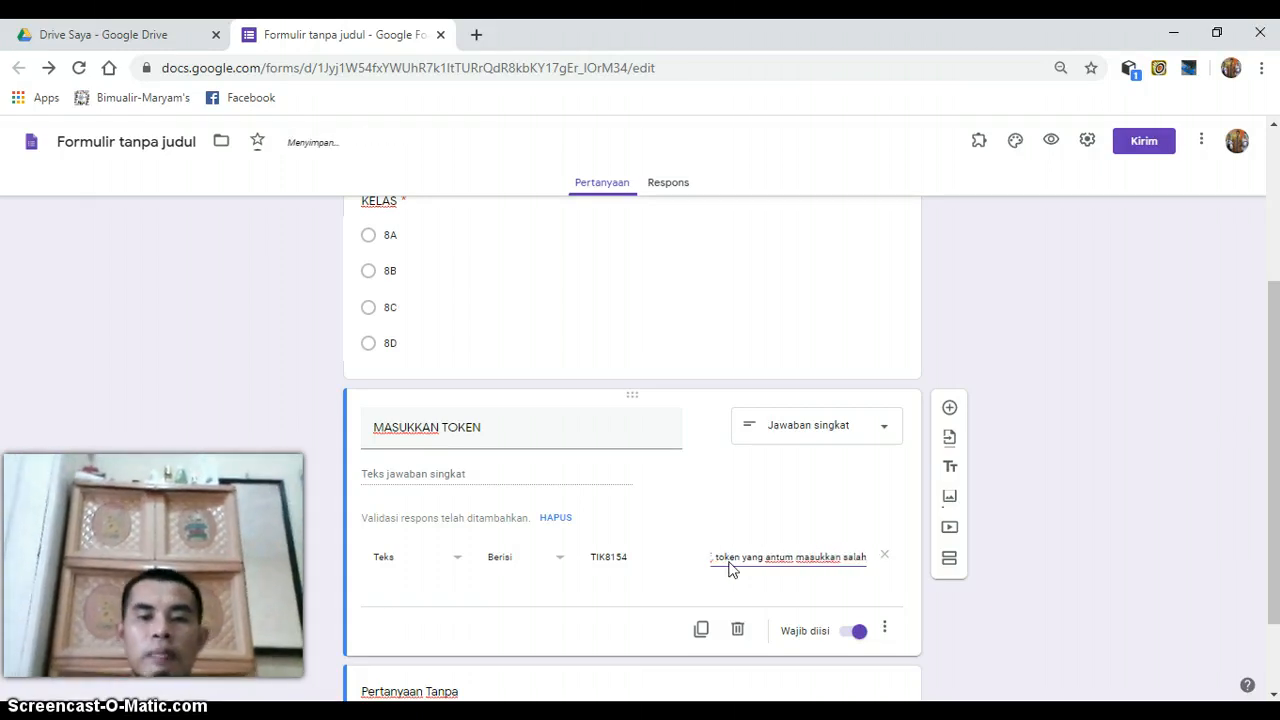
# - Add a new section directly after the MASUKKAN TOKEN question
pyautogui.moveTo(1278, 303); pyautogui.dragTo(1274, 363)
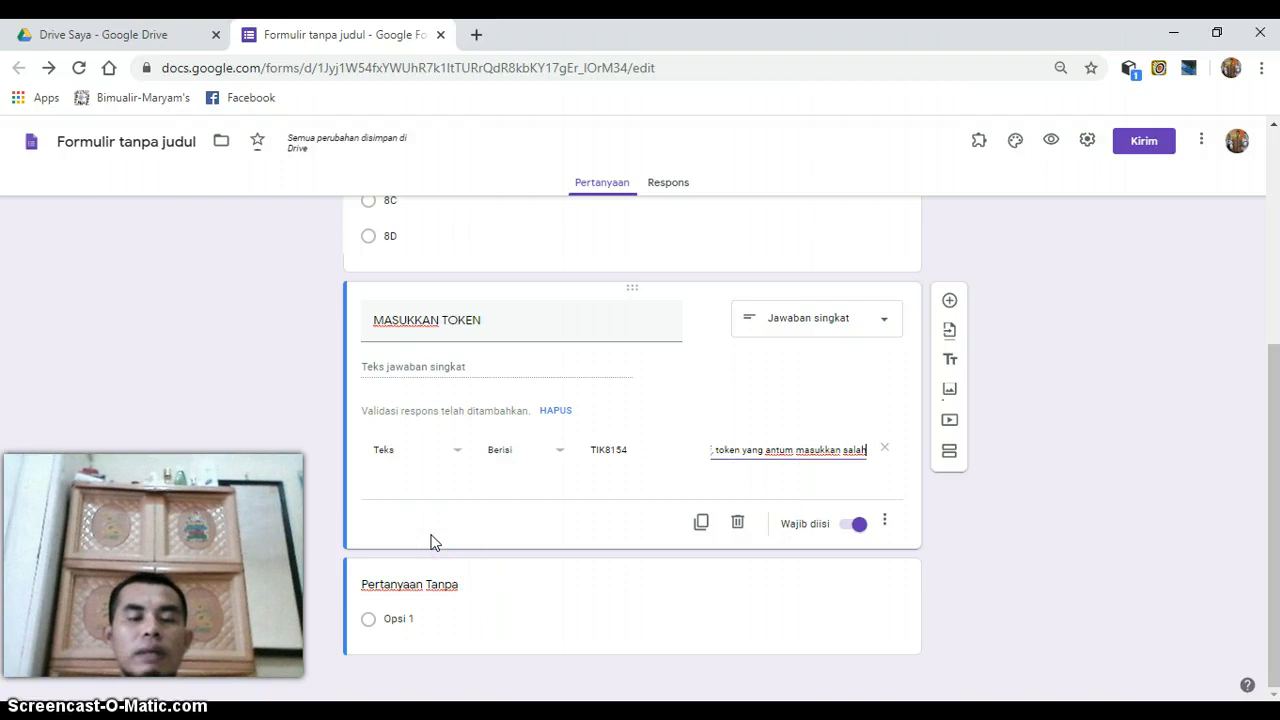
pyautogui.moveTo(1274, 408); pyautogui.dragTo(1274, 228)
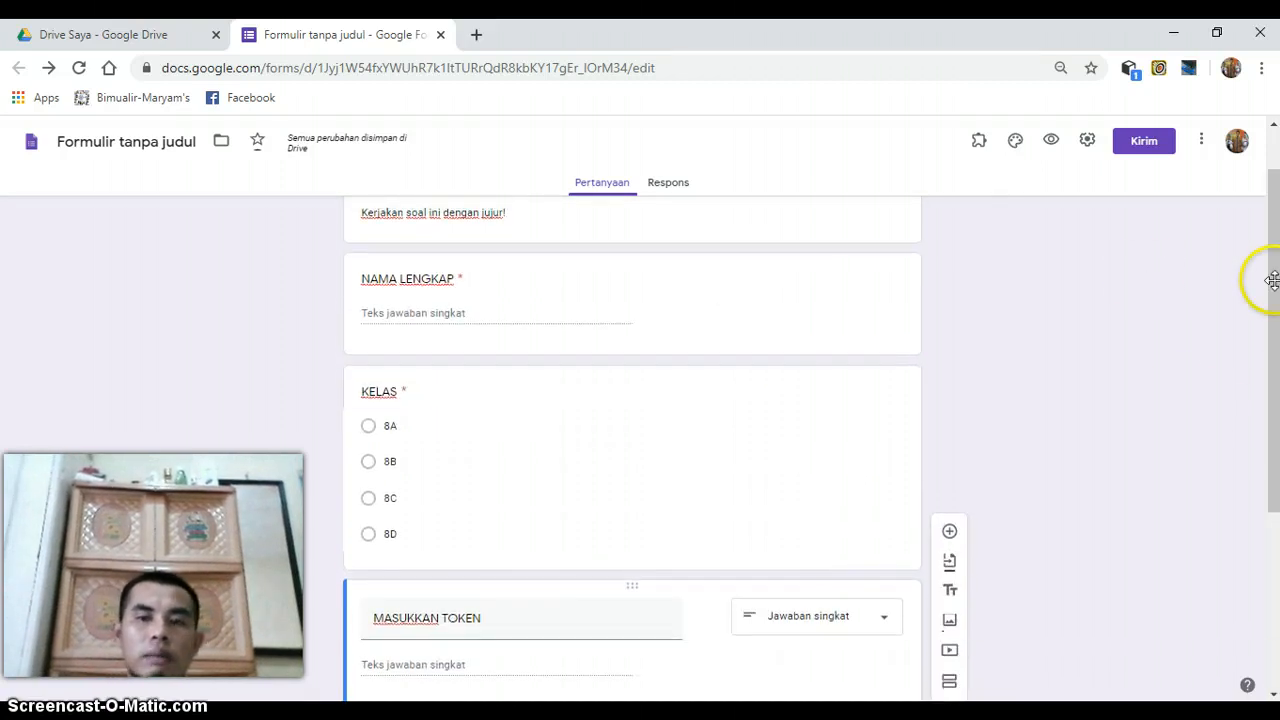
pyautogui.moveTo(1270, 276); pyautogui.dragTo(826, 470)
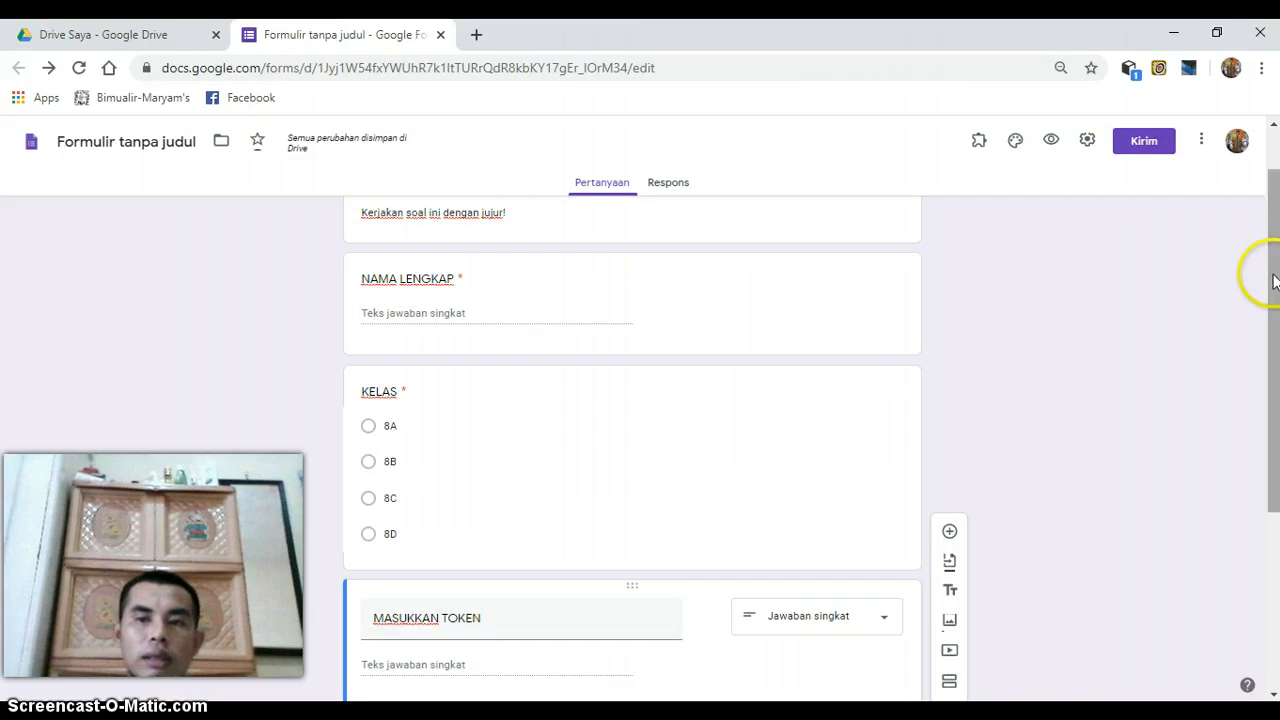
pyautogui.moveTo(1260, 271); pyautogui.dragTo(772, 517)
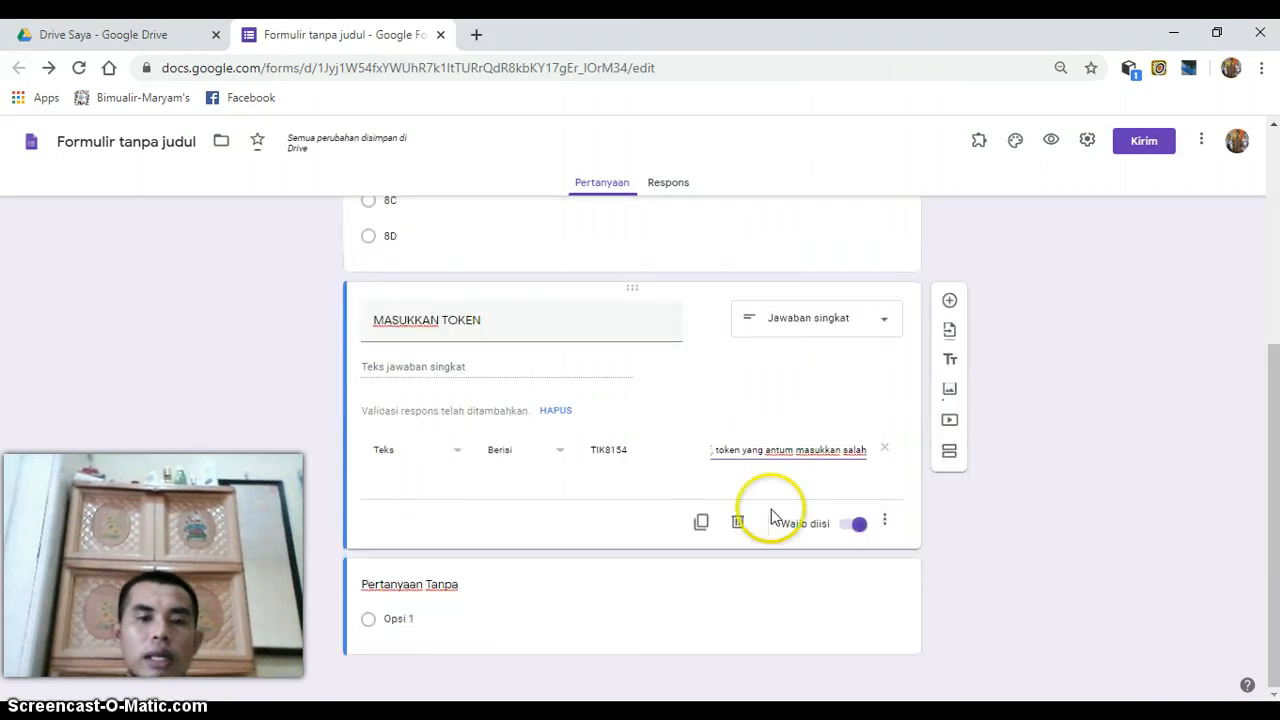
pyautogui.click(486, 534)
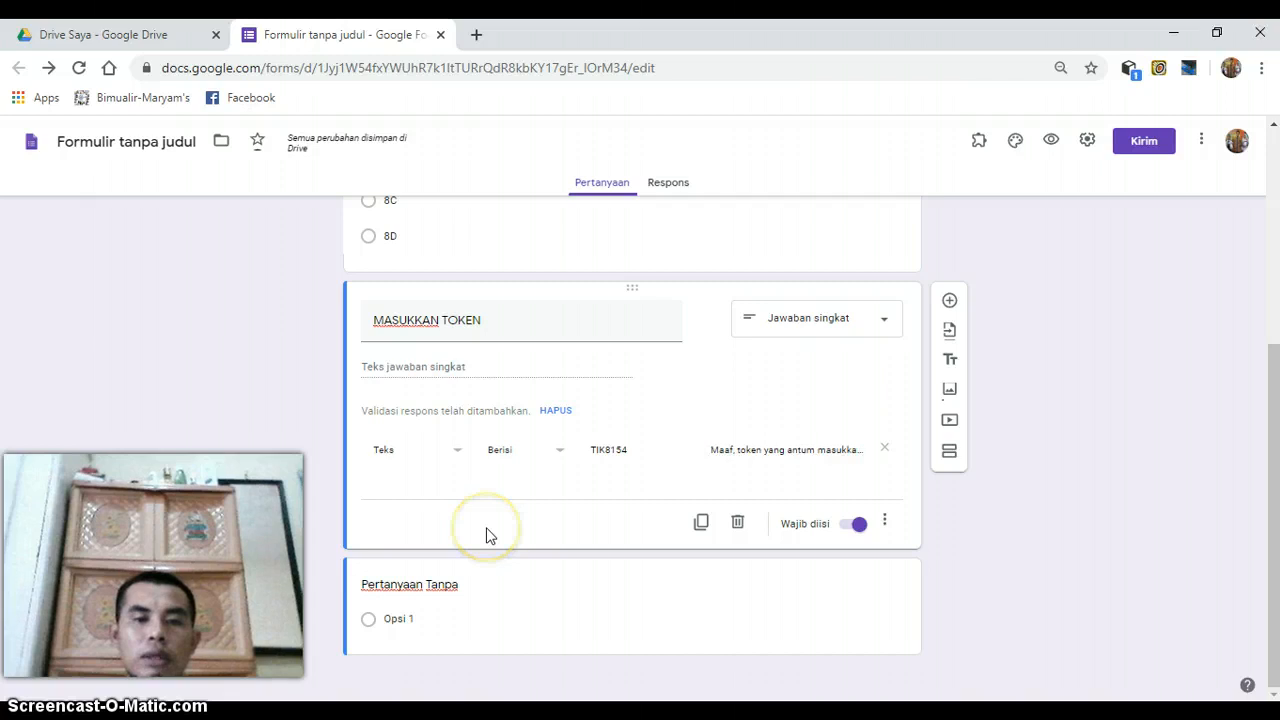
pyautogui.click(951, 453)
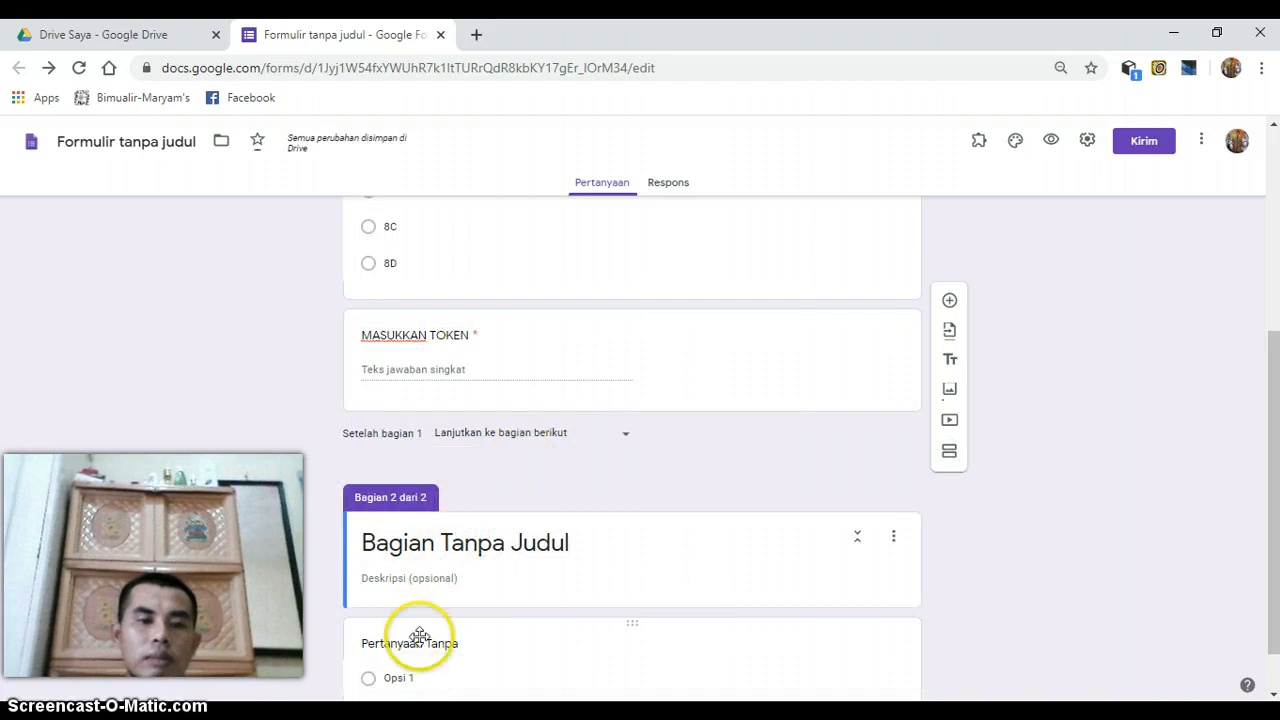
# - Title the second section "SOAL TIK KELAS 8"
pyautogui.click(404, 548)
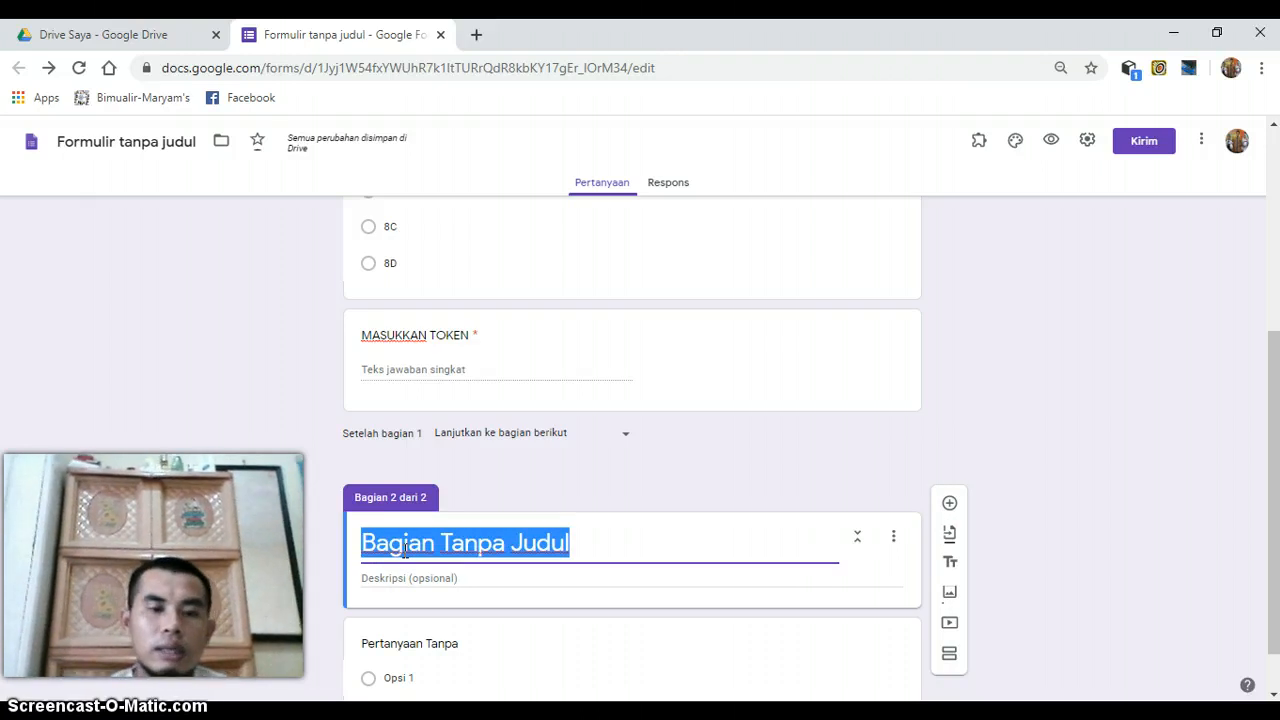
pyautogui.write('S')
pyautogui.press('BackSpace')
pyautogui.press('capslock')
pyautogui.write('S')
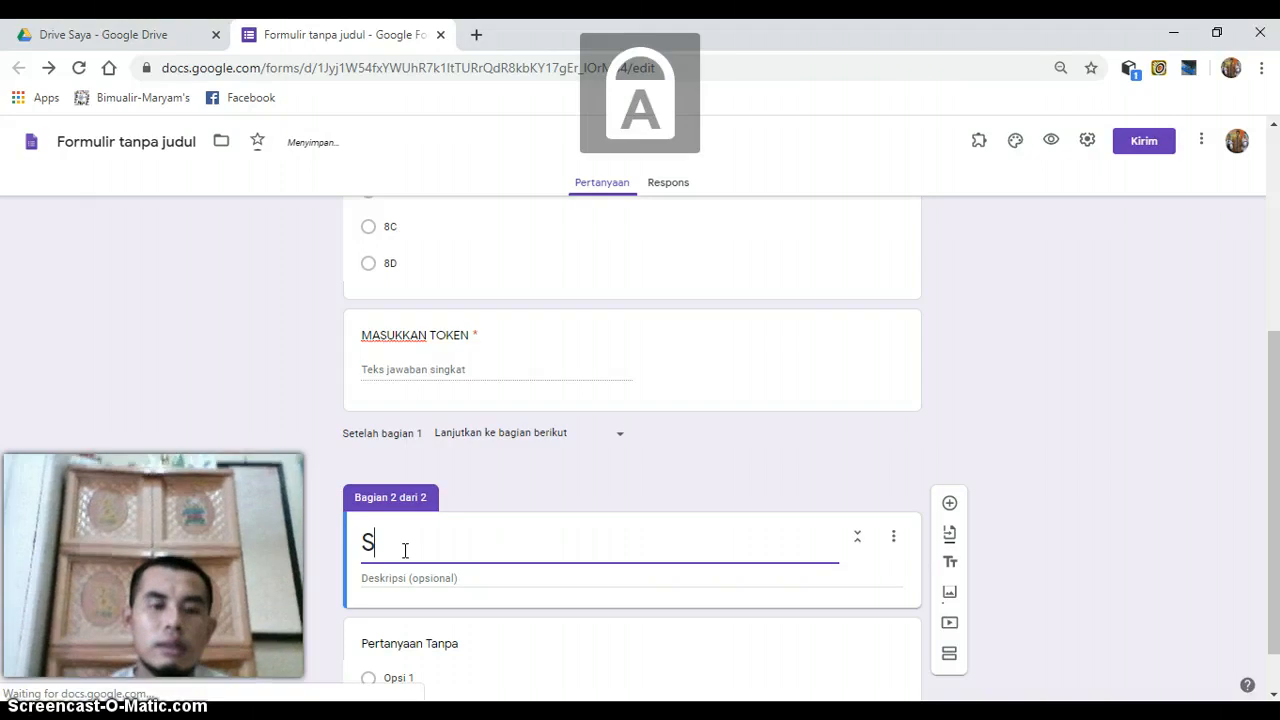
pyautogui.write('OAL TIK K')
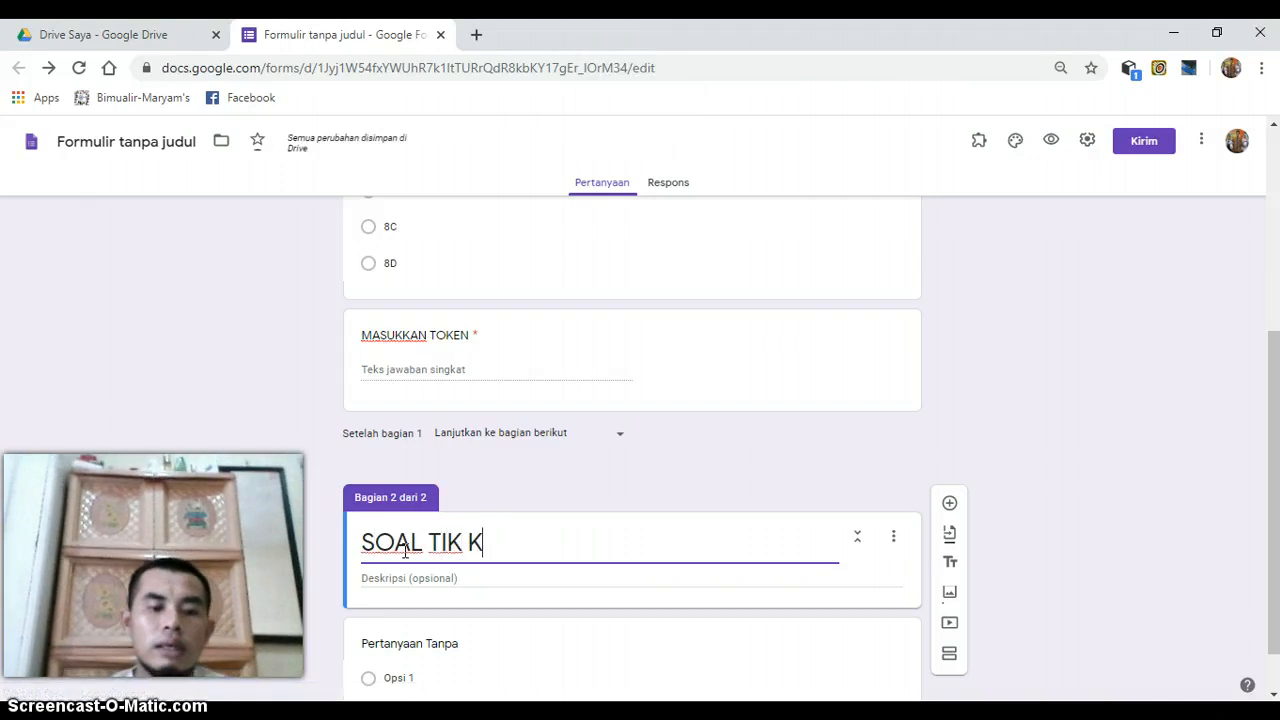
pyautogui.write('ELAS 8')
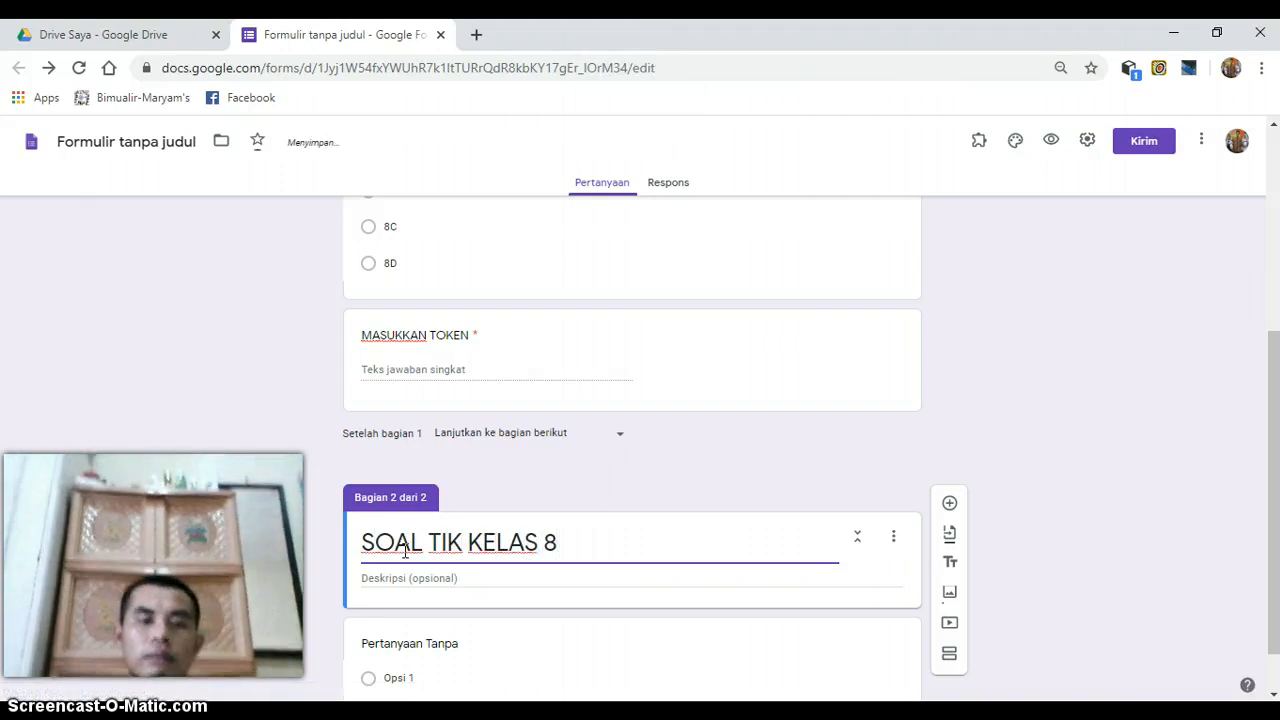
# - Clear the default title of the untitled question in section 2
pyautogui.scroll(-1, 1266, 348)
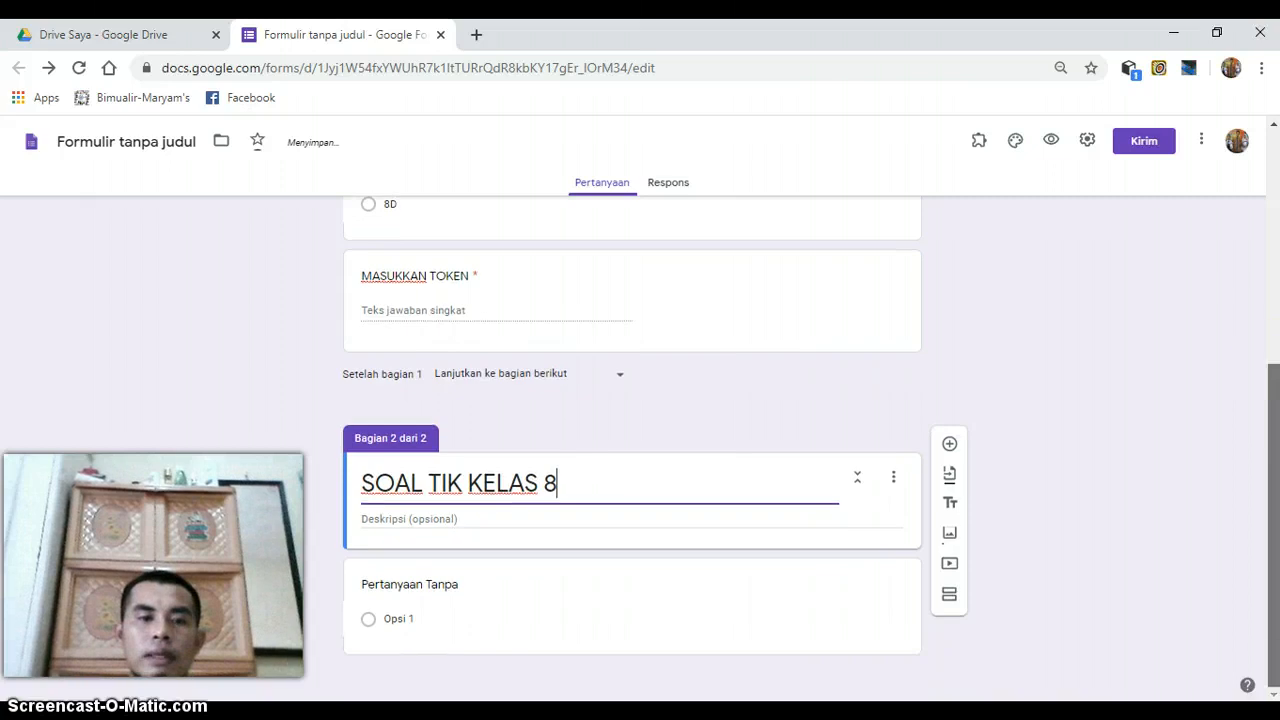
pyautogui.click(447, 590)
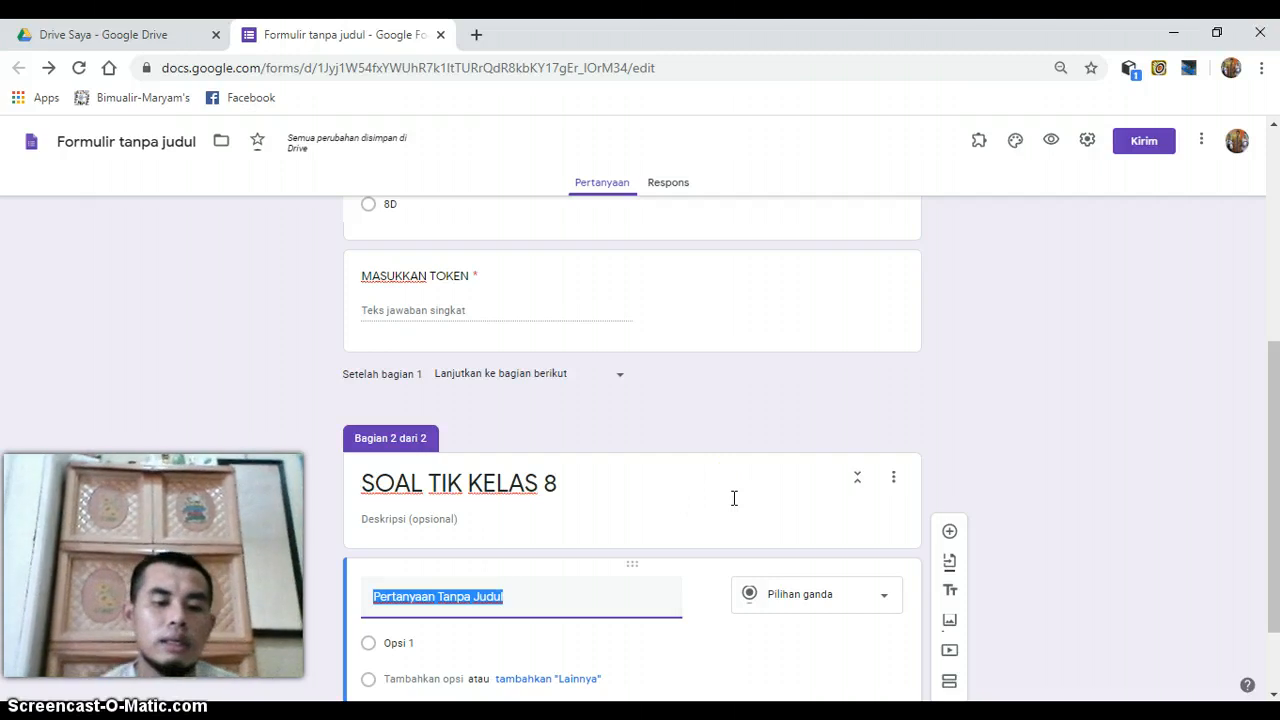
pyautogui.write('8')
pyautogui.press('BackSpace')
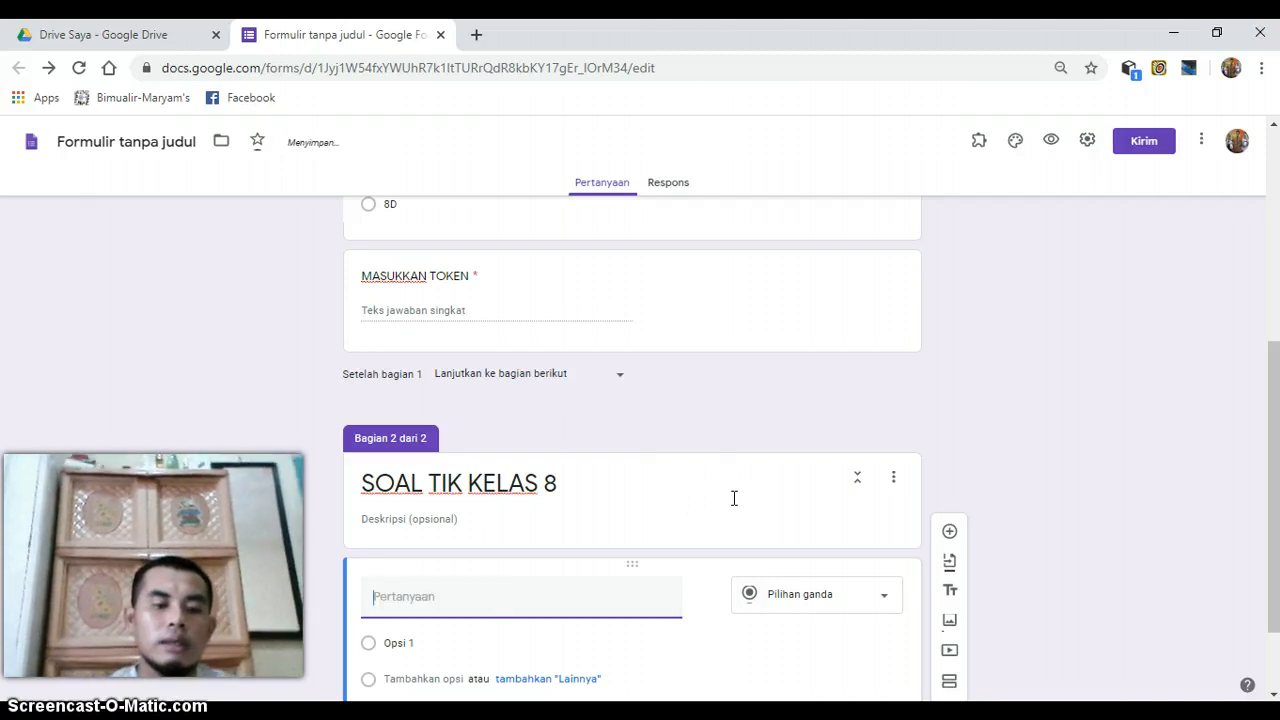
pyautogui.press('capslock')
pyautogui.write('yang')
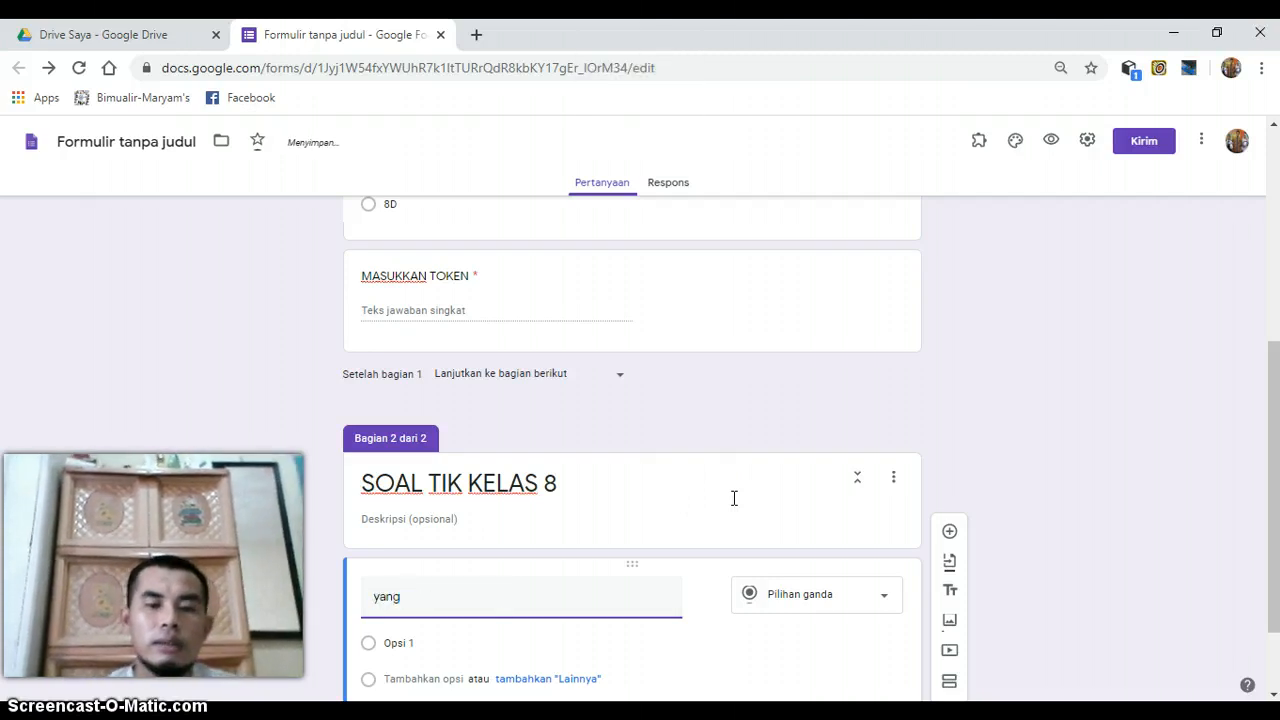
pyautogui.press('BackSpace')
pyautogui.press('BackSpace')
pyautogui.press('BackSpace')
pyautogui.press('BackSpace')
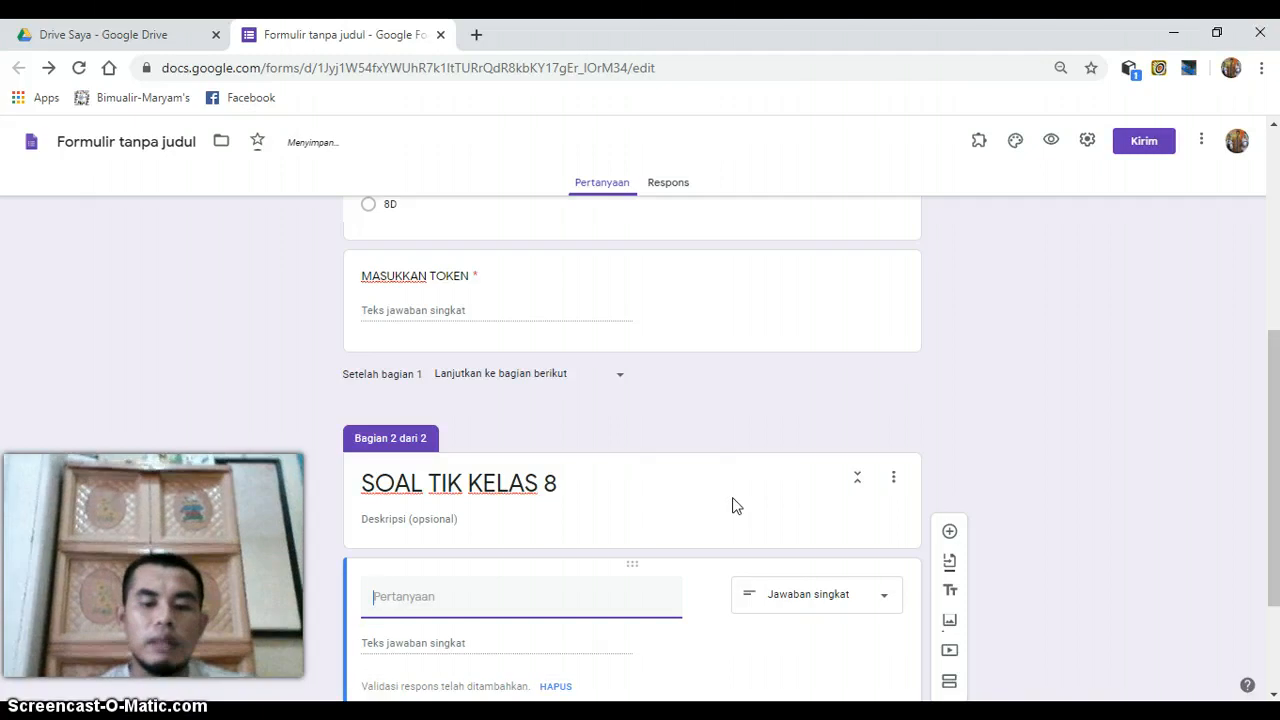
# - Begin the section 2 question text with "1. Perangkat lunak yang erfungsi untuk nerjemahkan bahasa mesin"
pyautogui.write('1.')
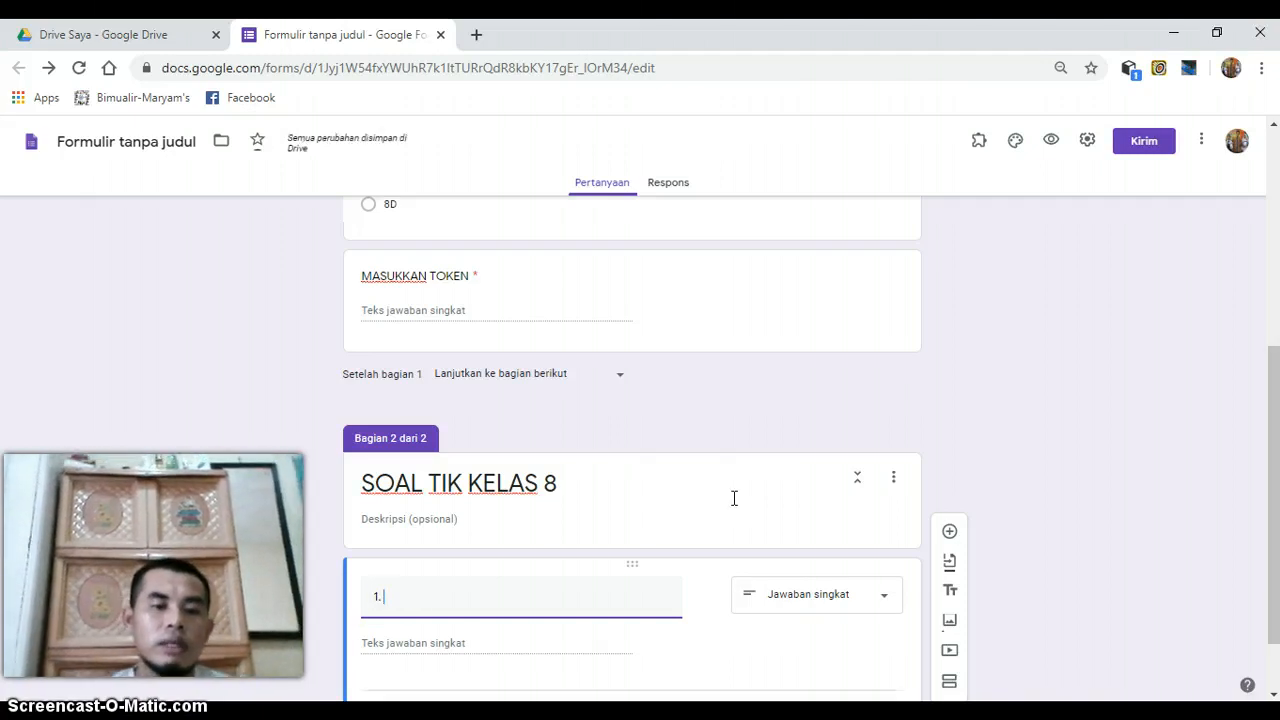
pyautogui.write('P')
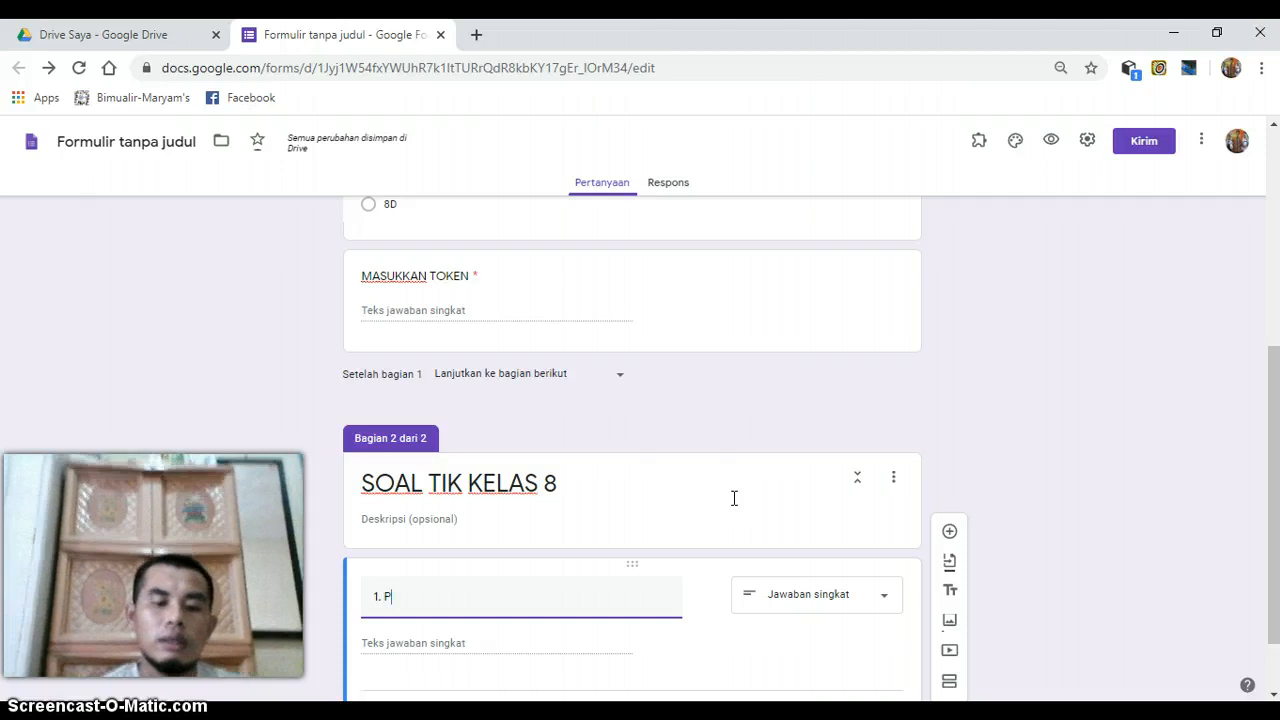
pyautogui.write('erangkat l')
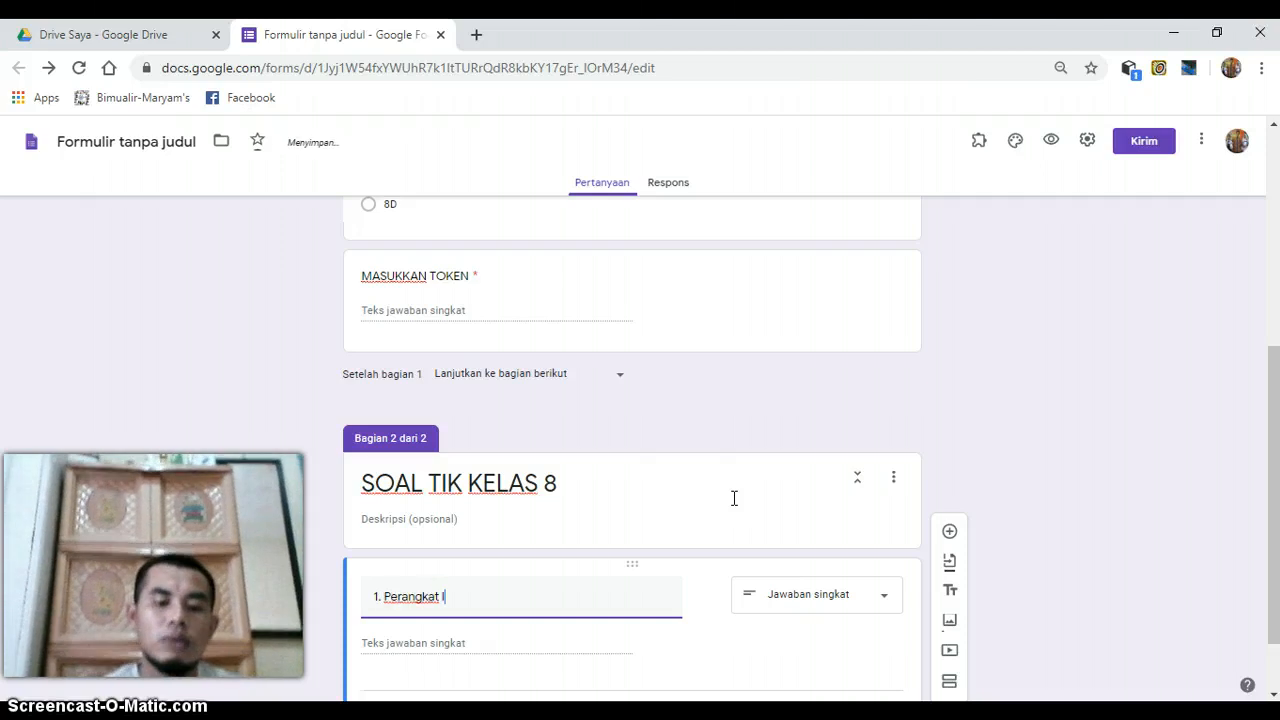
pyautogui.write('unak yang b')
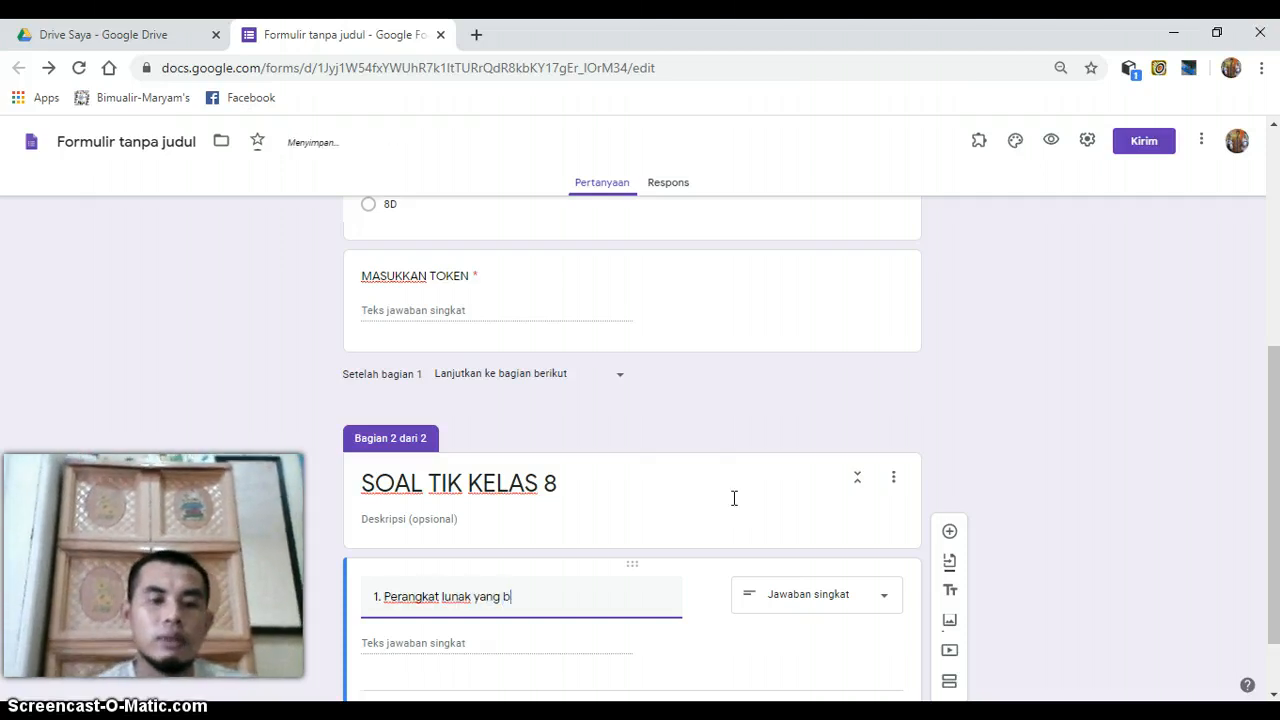
pyautogui.press('BackSpace')
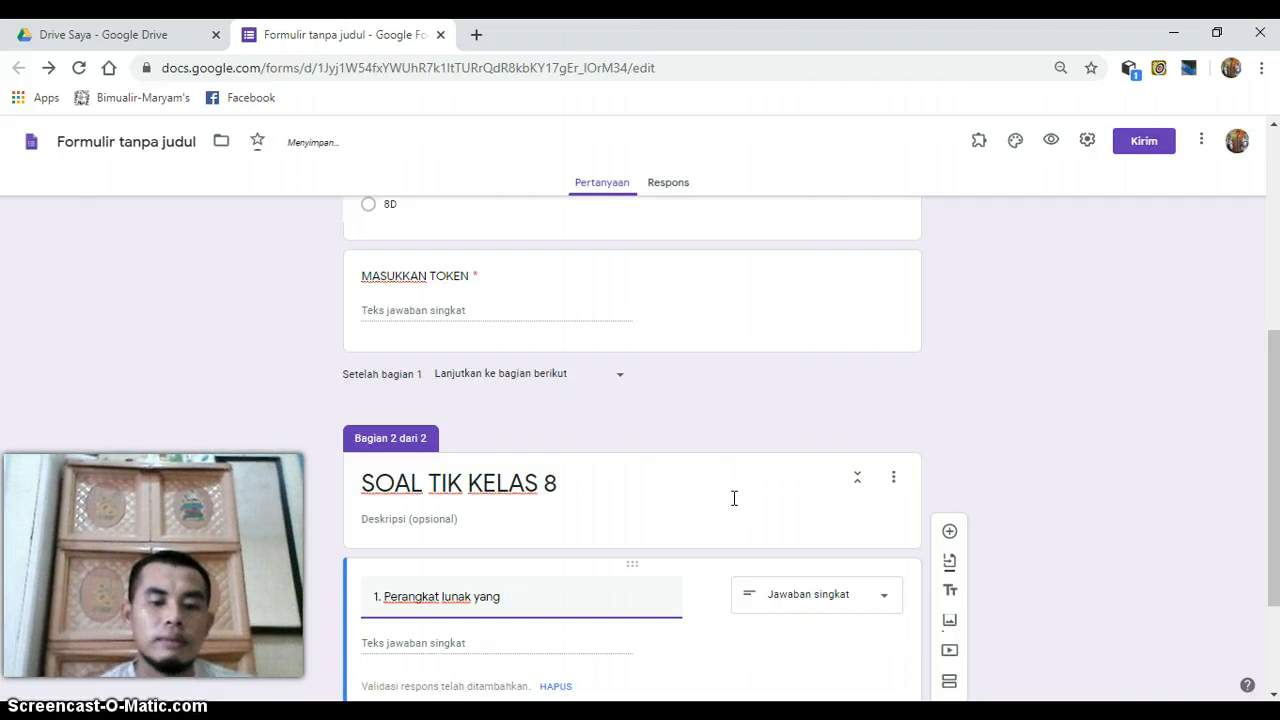
pyautogui.write('erfungsi')
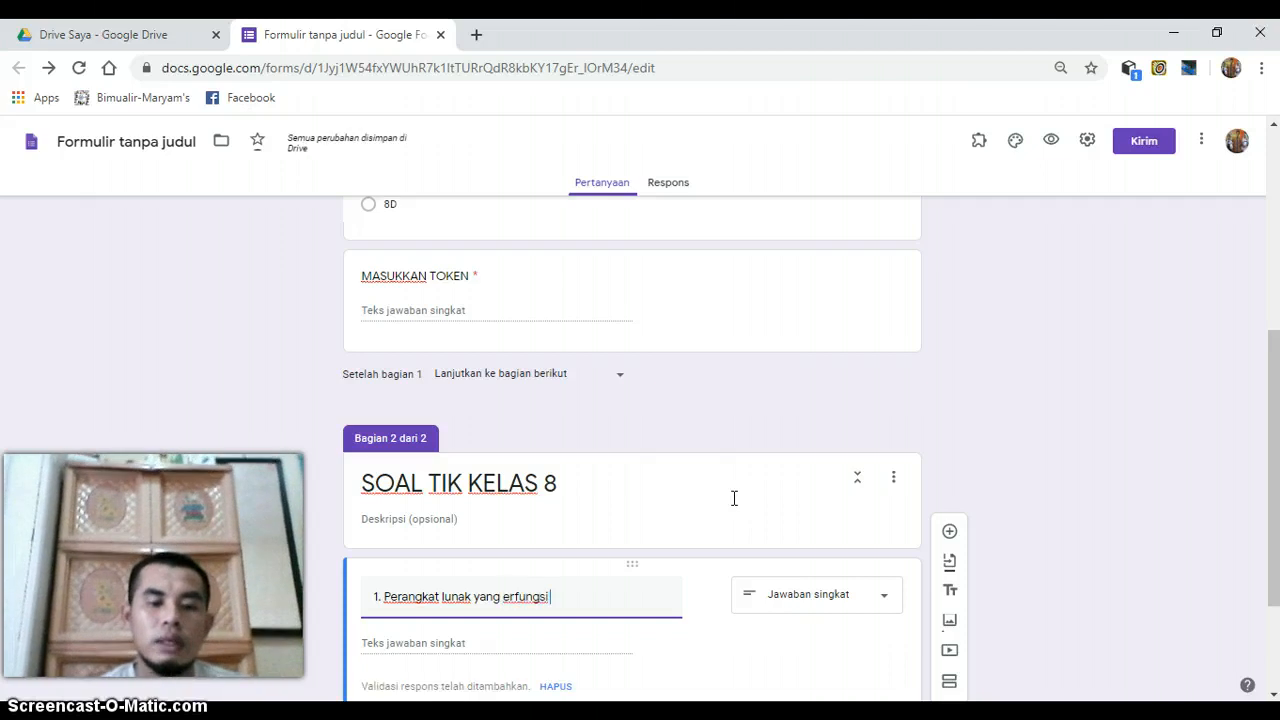
pyautogui.write(' untuk')
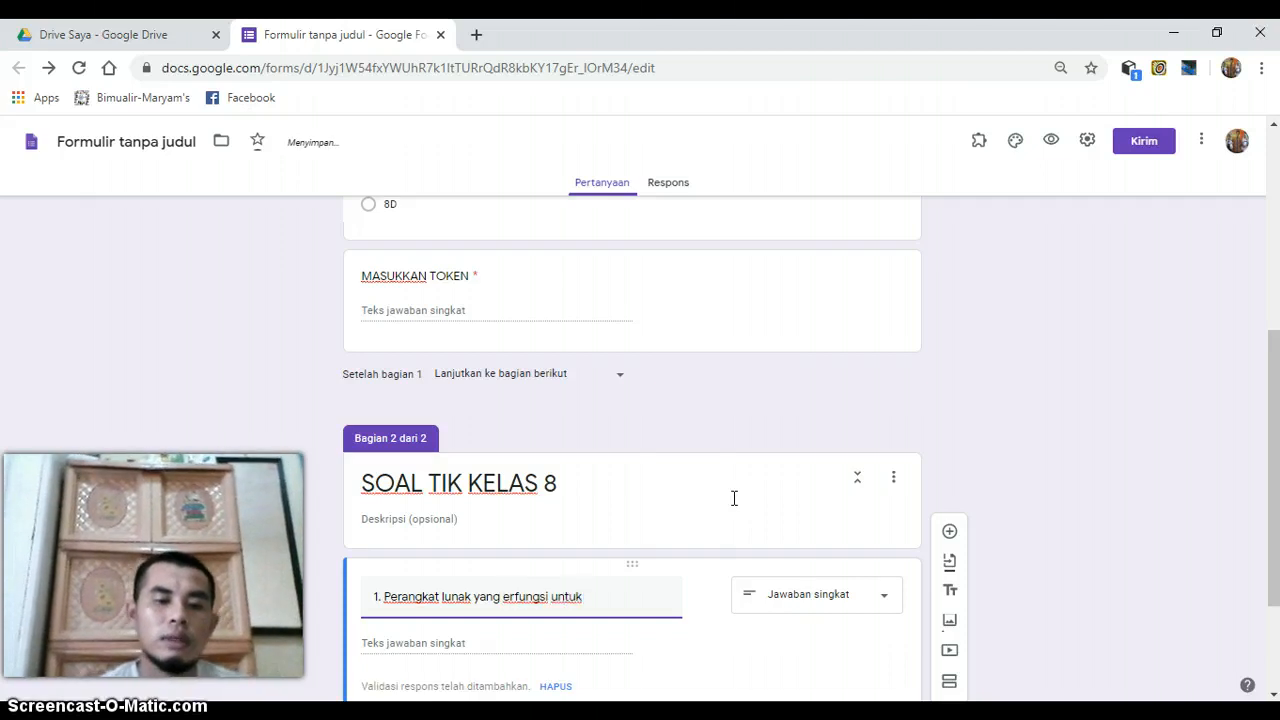
pyautogui.write(' nerjemahk')
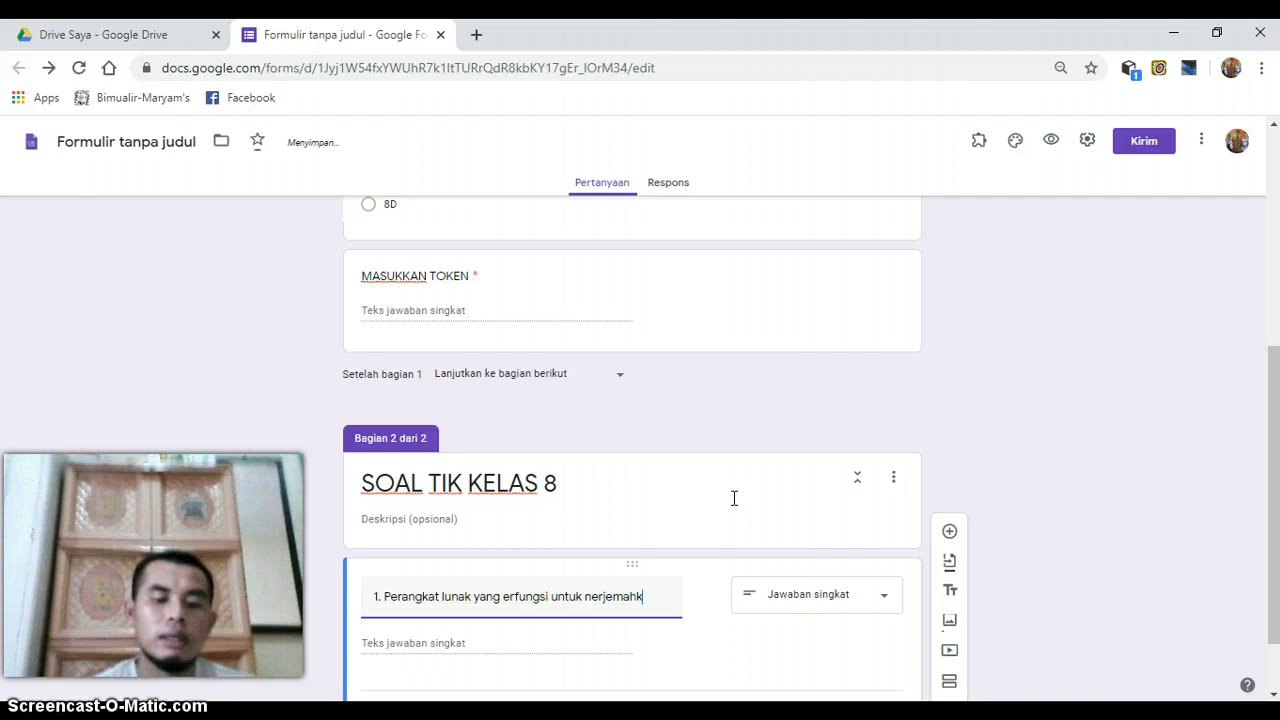
pyautogui.write('an bahaa')
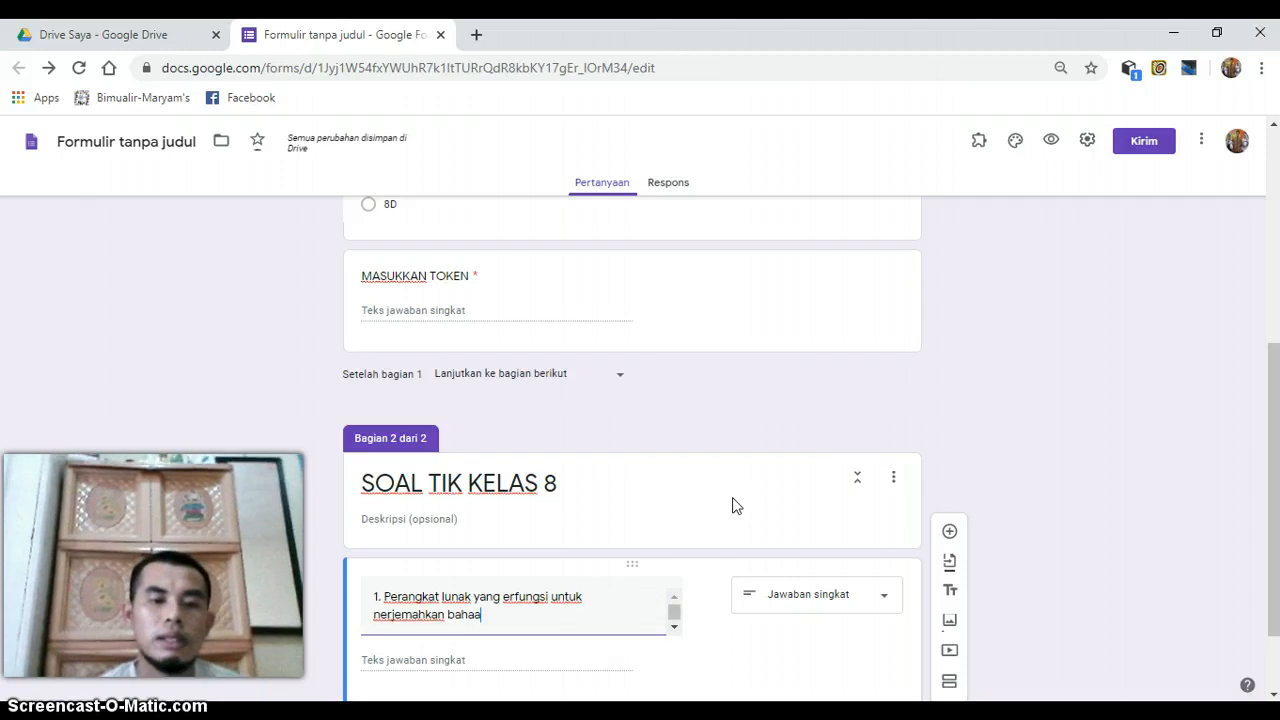
pyautogui.press('BackSpace')
pyautogui.write('sa m')
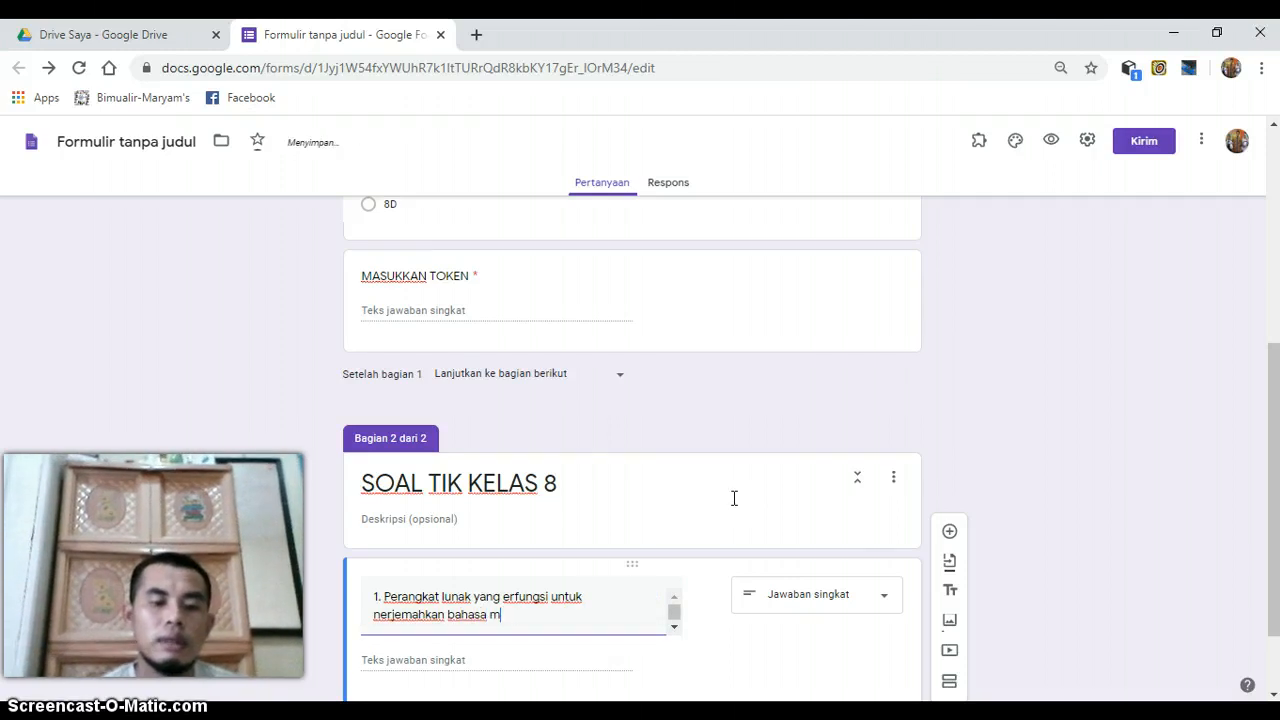
pyautogui.write('esin ')
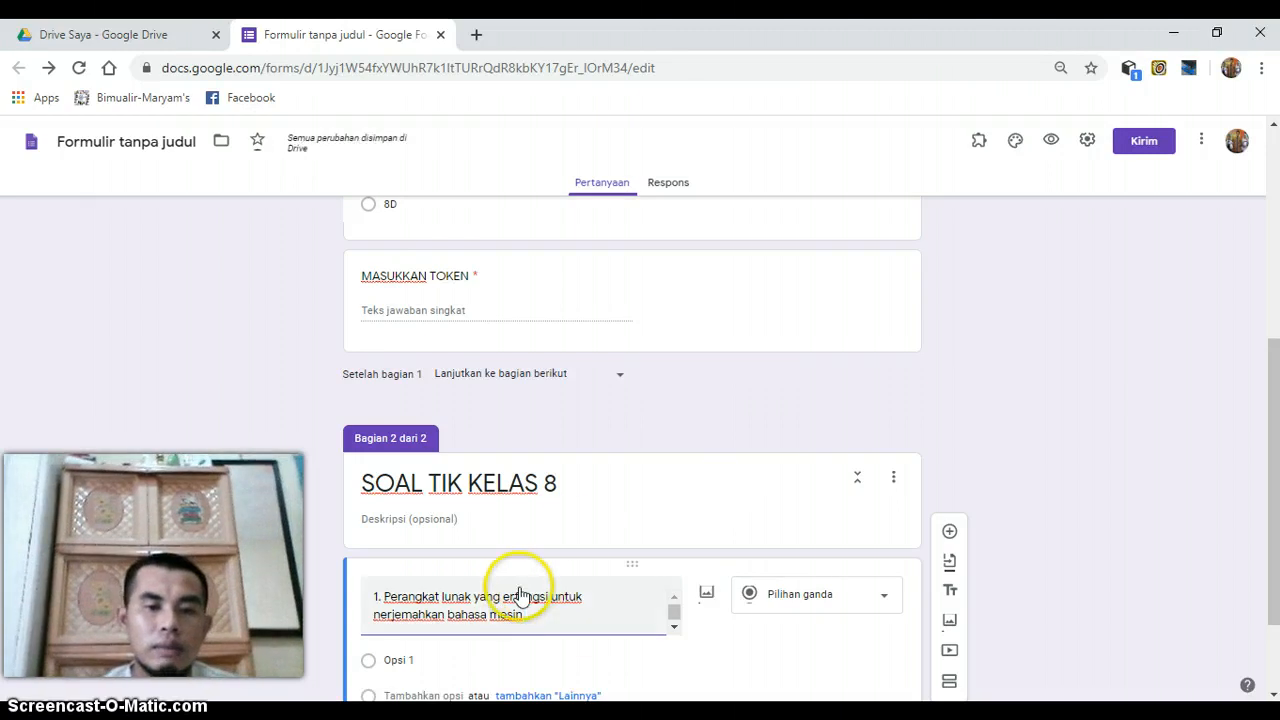
pyautogui.write('b')
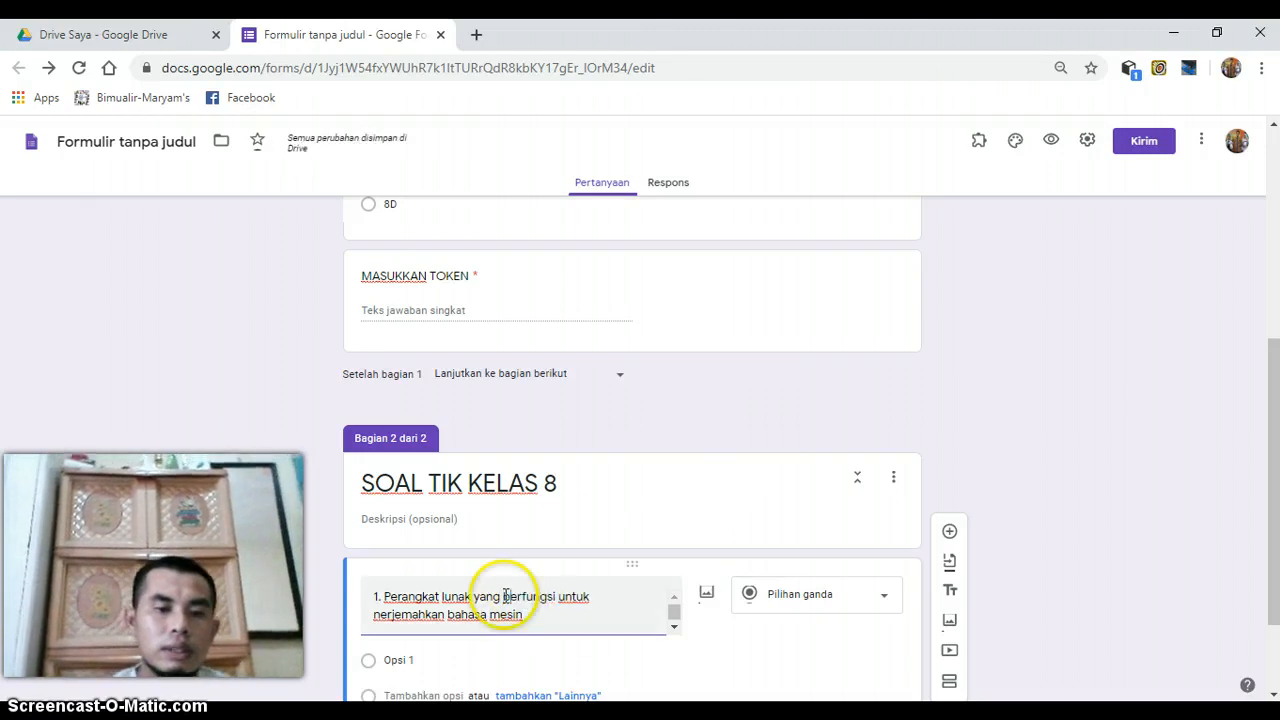
# - Correct the misspelled words in question 1 to "berfungsi" and "menerjemahkan"
pyautogui.click(376, 612)
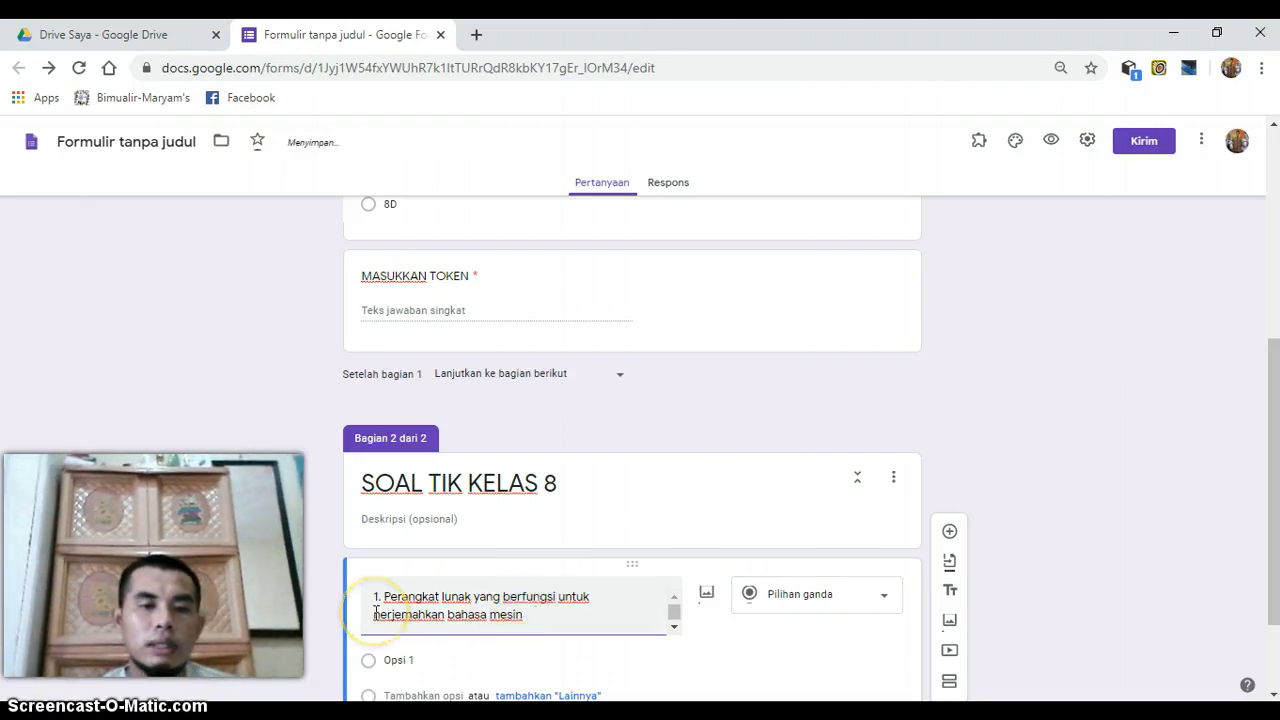
pyautogui.write('men')
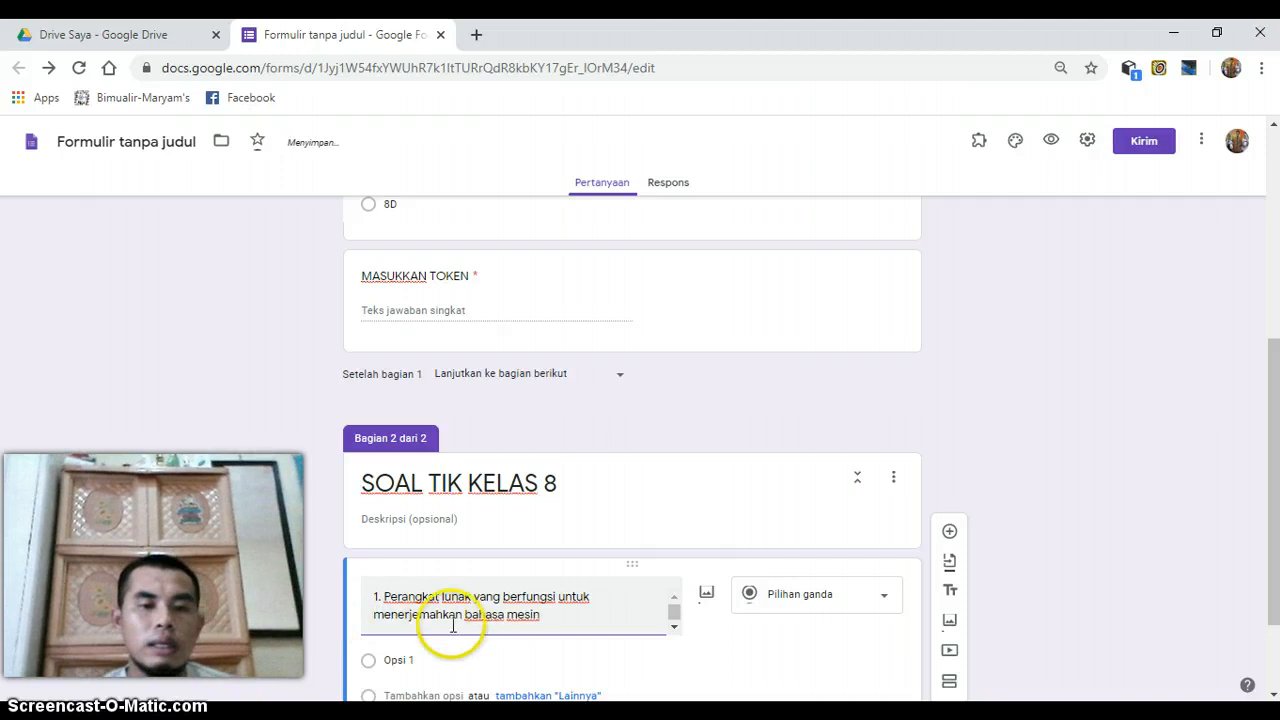
# - Complete question 1 by adding "yang hanya dikenal oleh komputer disebut?" after "bahasa mesin"
pyautogui.click(578, 614)
pyautogui.write('ya')
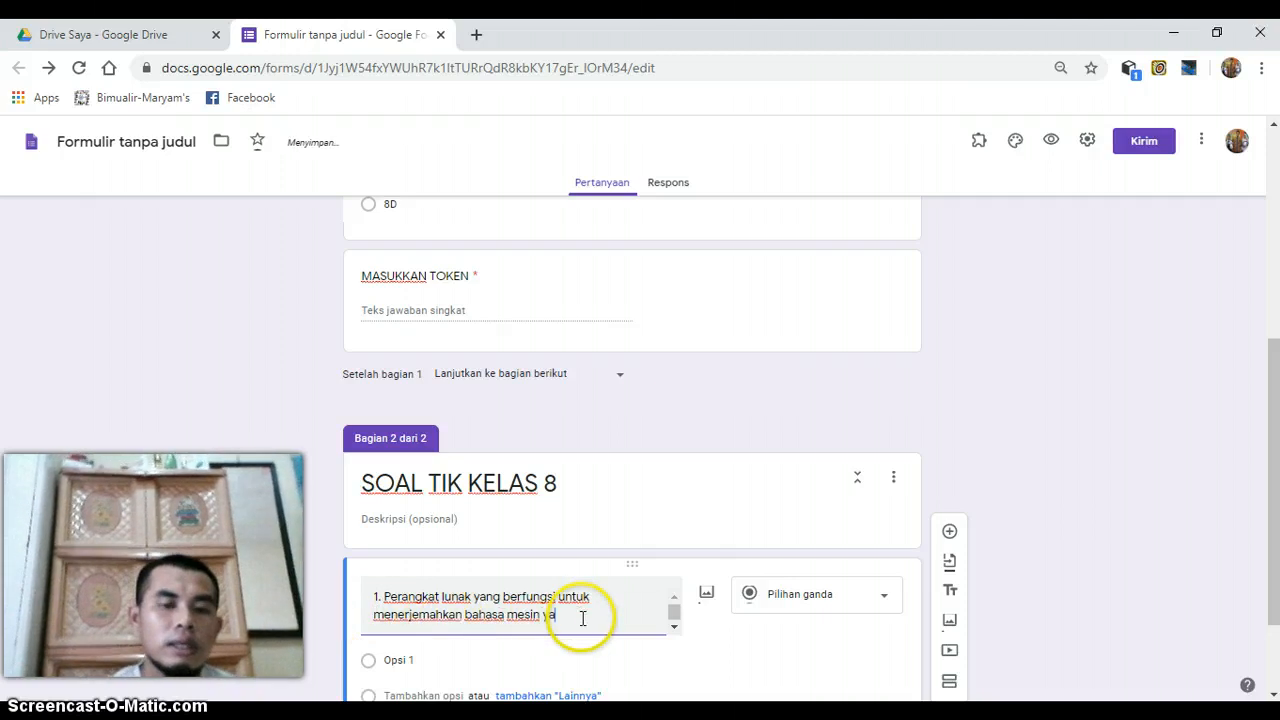
pyautogui.write('ng hanya')
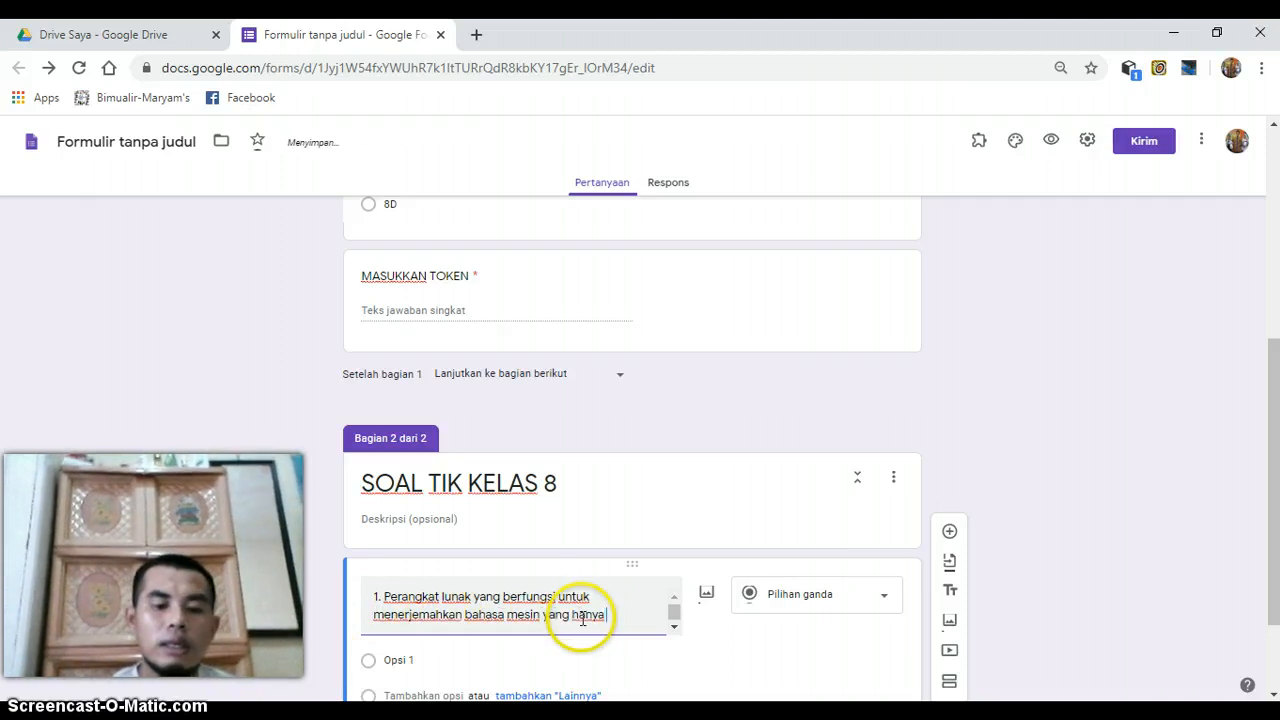
pyautogui.write(' dikenal oleh kompute')
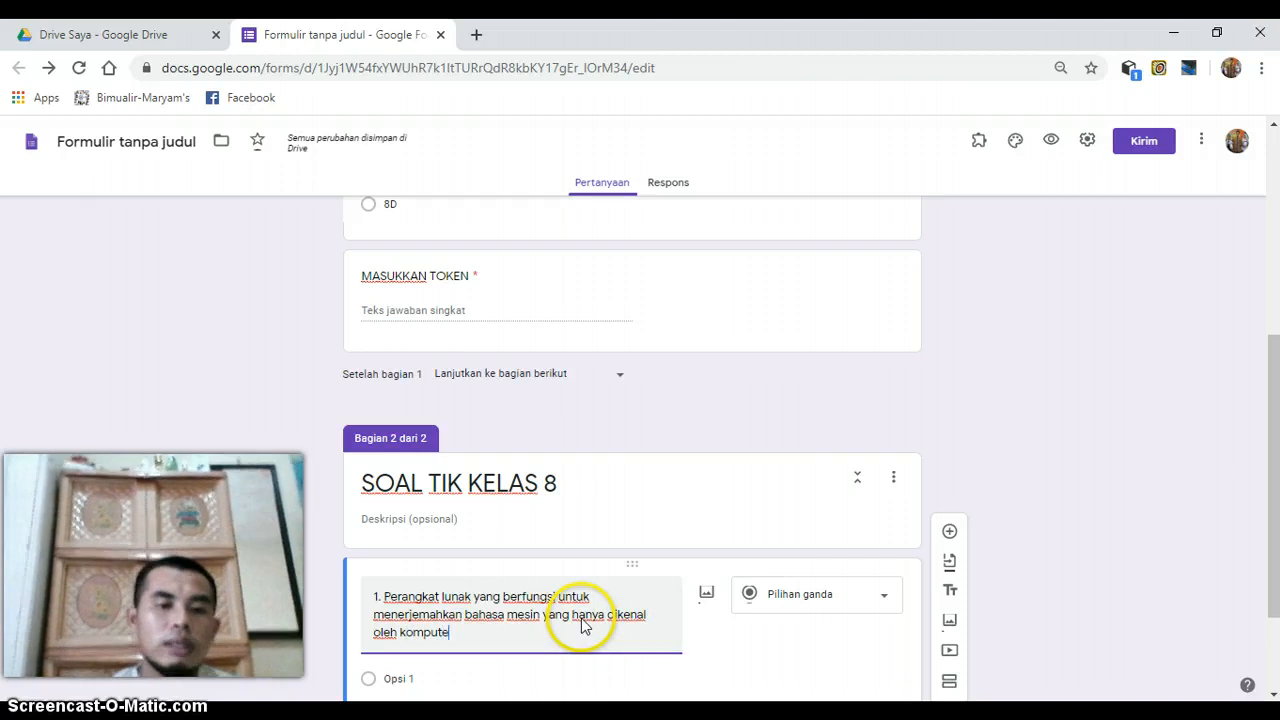
pyautogui.write('r disebu')
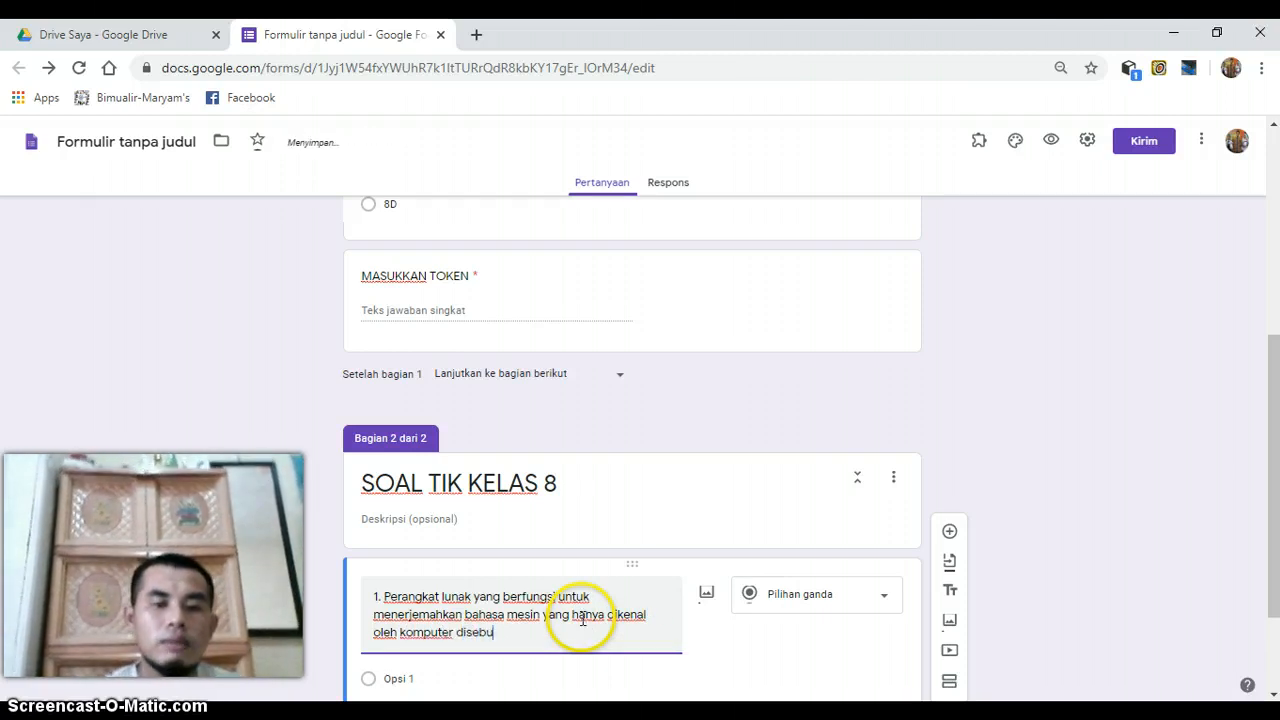
pyautogui.write('t?')
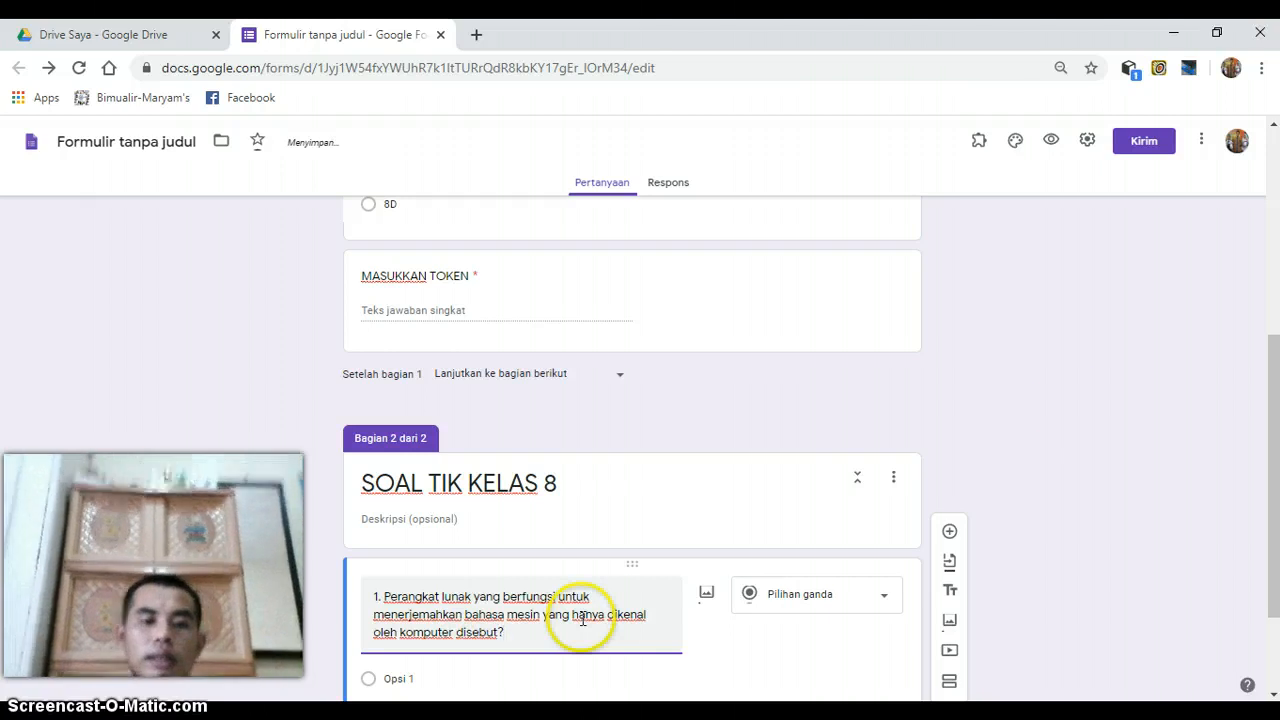
# - Set the first answer option of question 1 to "a. Aplikasi"
pyautogui.moveTo(1273, 341); pyautogui.dragTo(1273, 380)
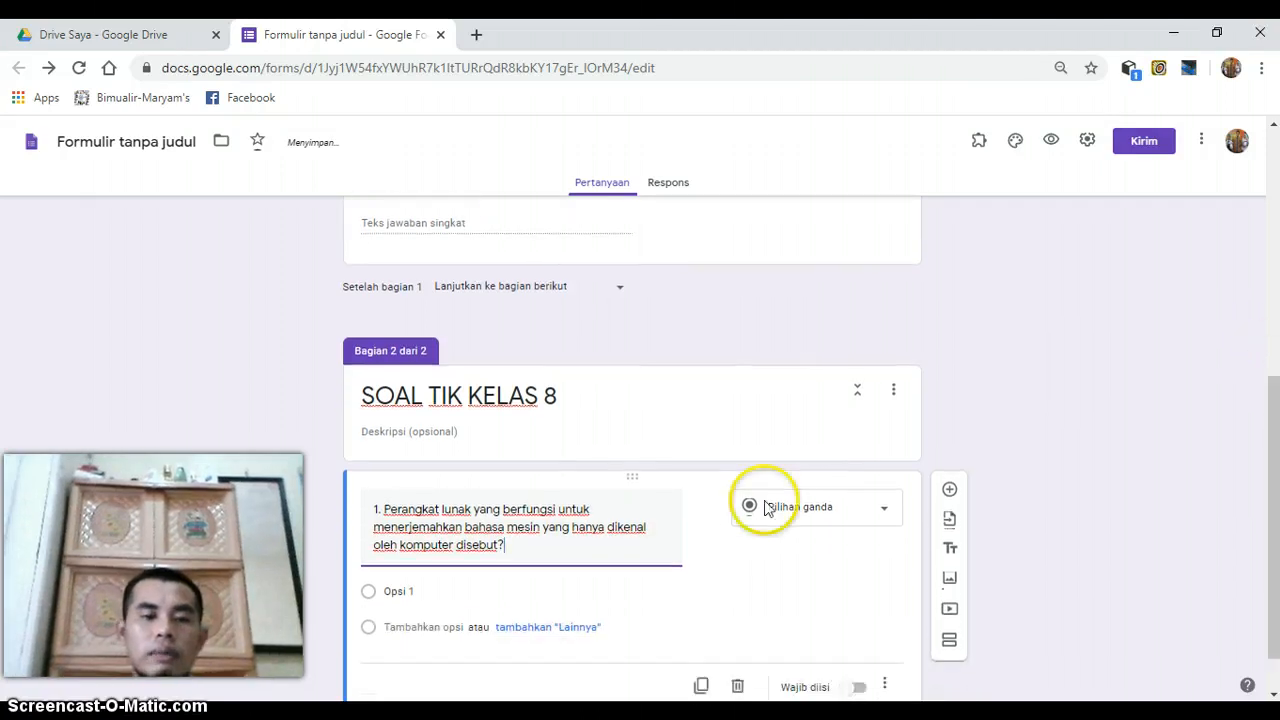
pyautogui.click(412, 593)
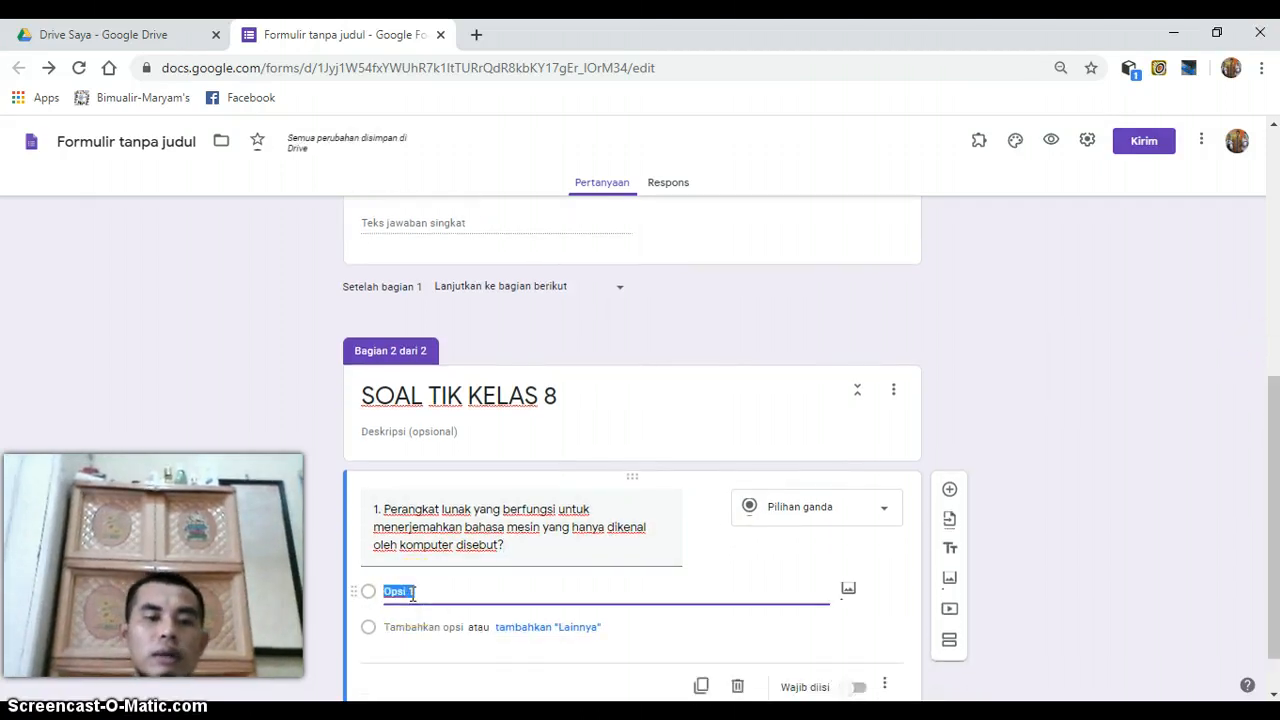
pyautogui.write('a. APlikasi')
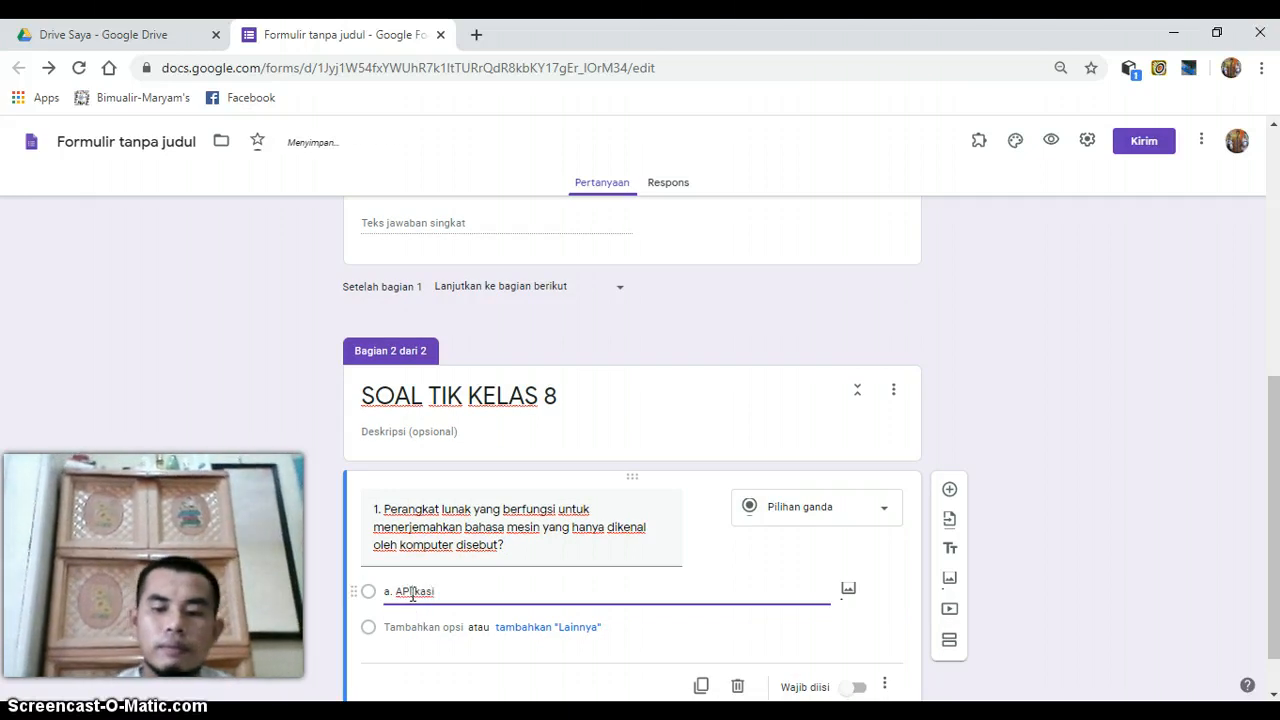
pyautogui.press('BackSpace')
pyautogui.write('p')
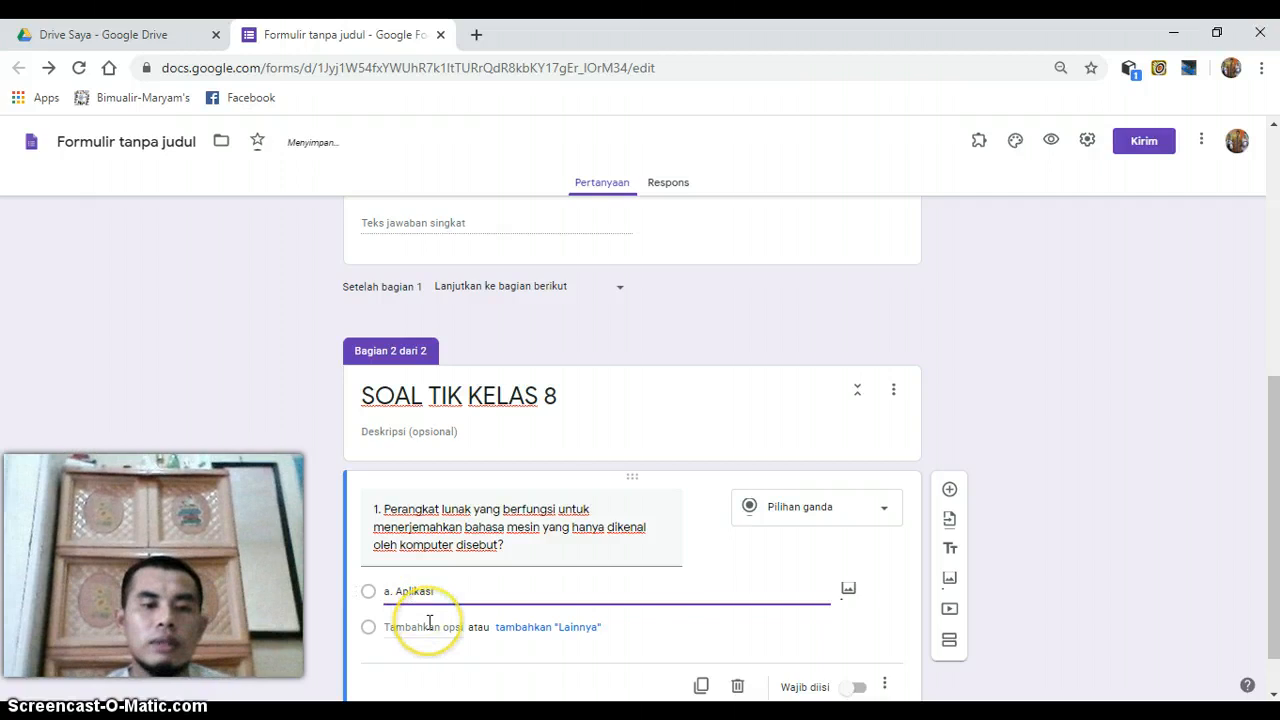
# - Add a second answer option "b. Sistem Operasi" to question 1
pyautogui.click(429, 622)
pyautogui.write('b.')
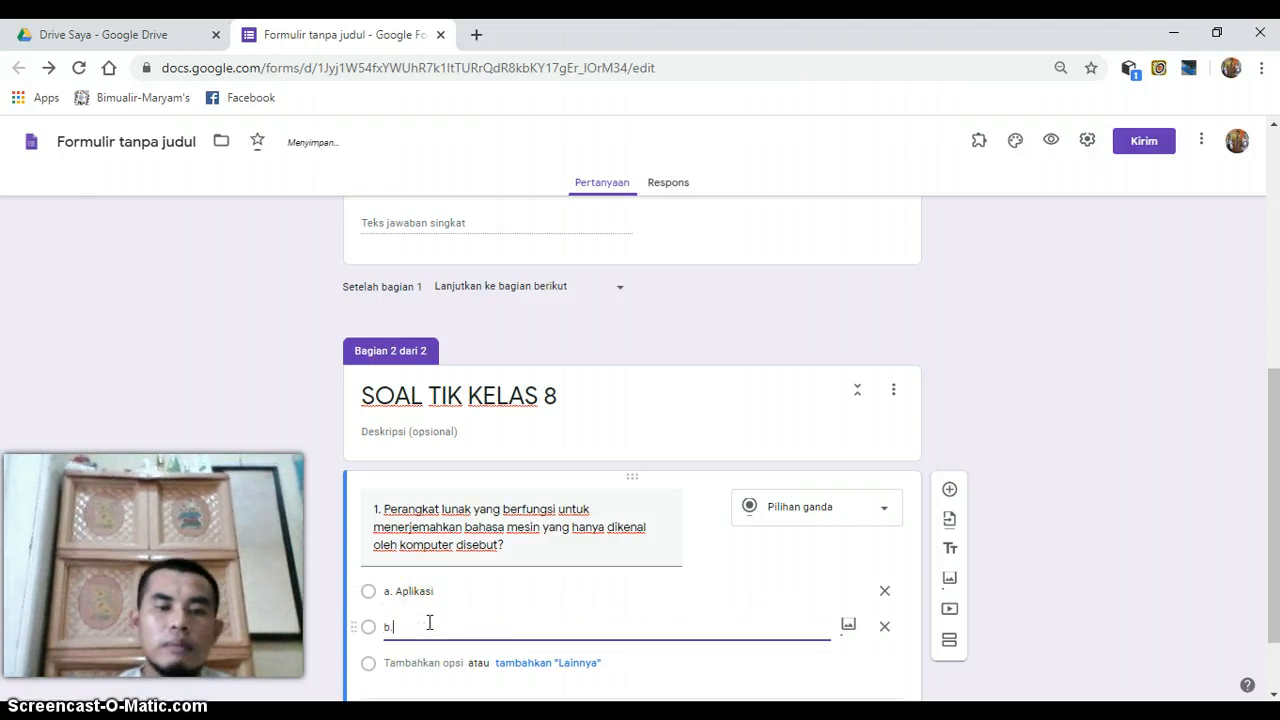
pyautogui.write(' Sis')
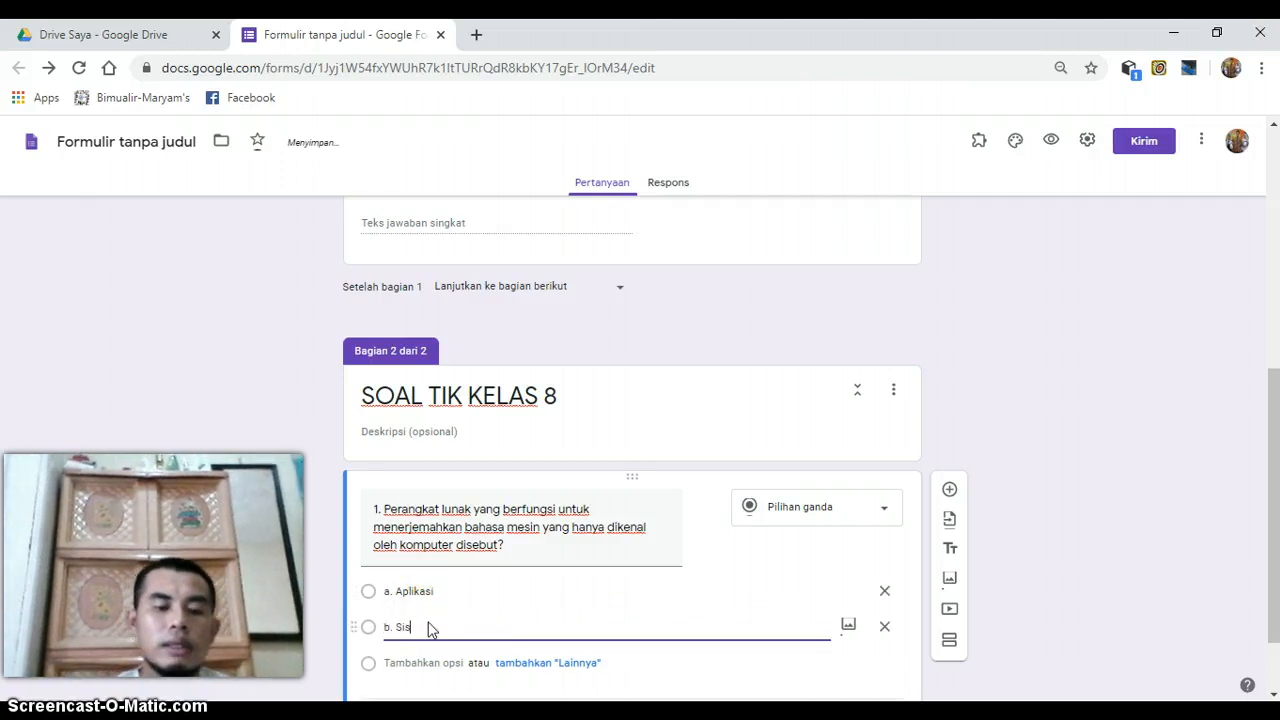
pyautogui.write('tem Operasi')
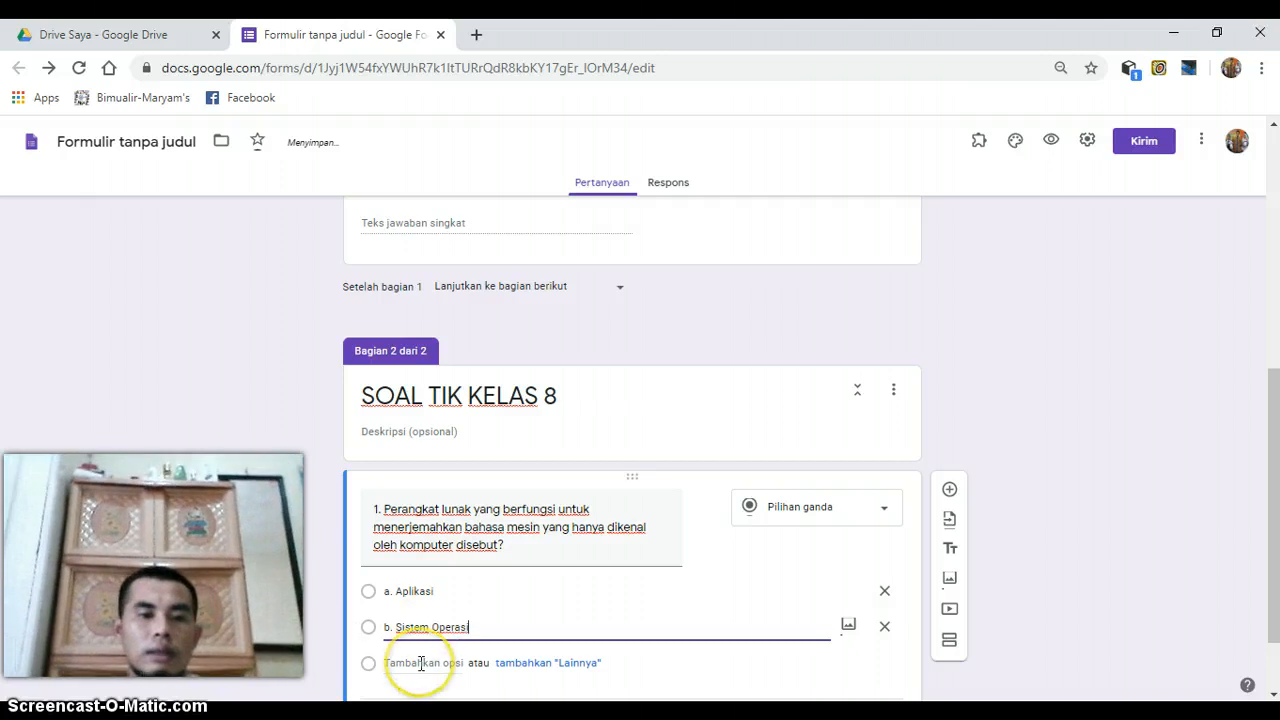
# - Add a third answer option "c. Ms. Word" to question 1
pyautogui.click(420, 663)
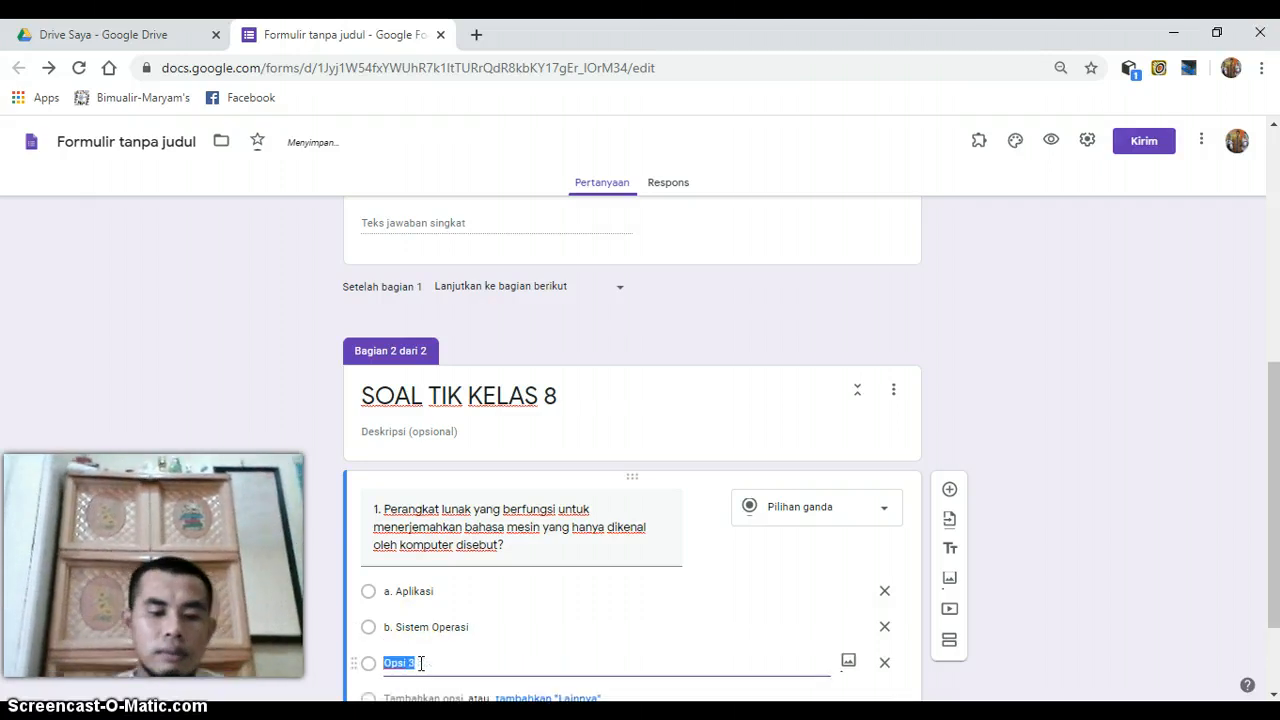
pyautogui.write('c. Ms')
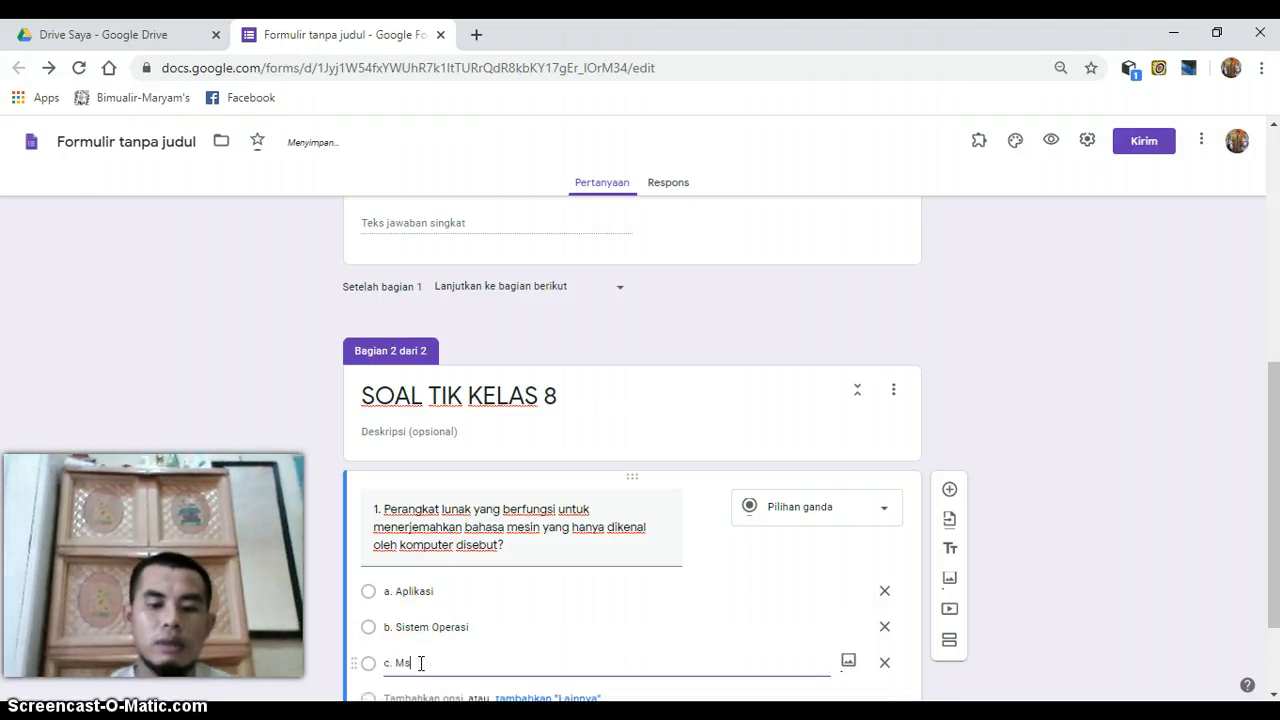
pyautogui.write('. Wor')
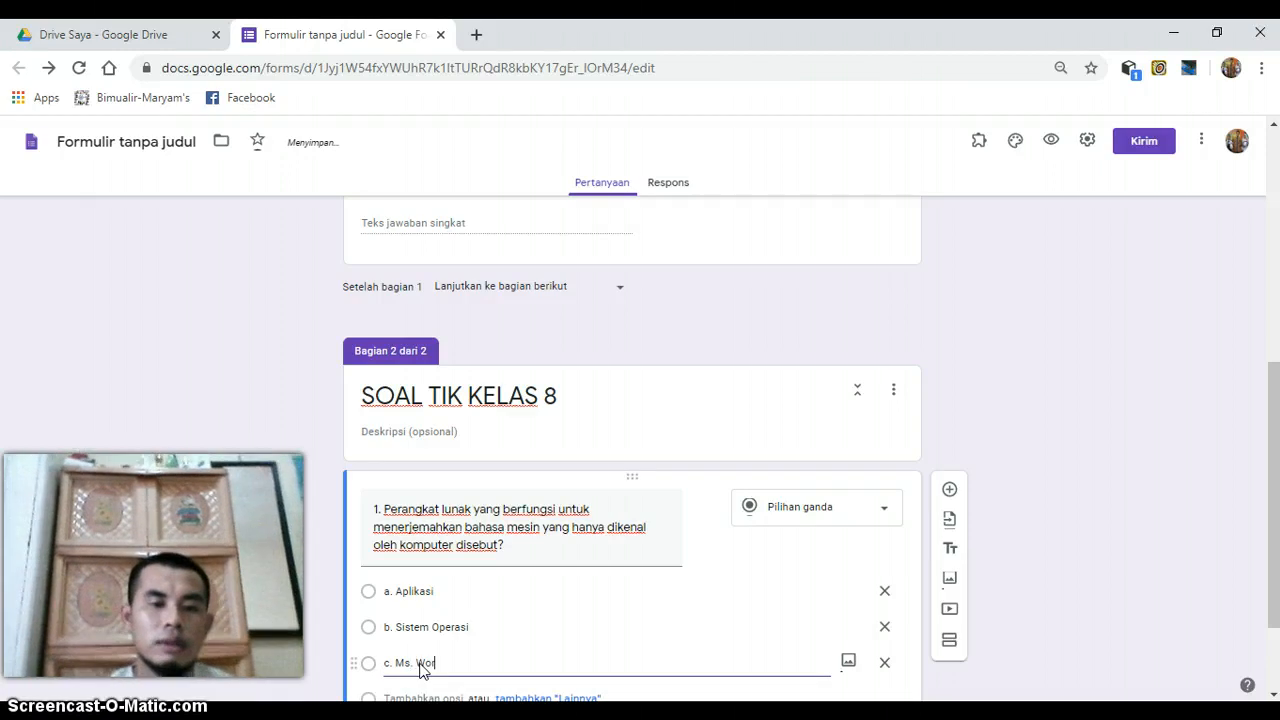
pyautogui.write('d')
# - Add a fourth answer option "Ms. Excel" to question 1
pyautogui.scroll(-1, 1274, 371)
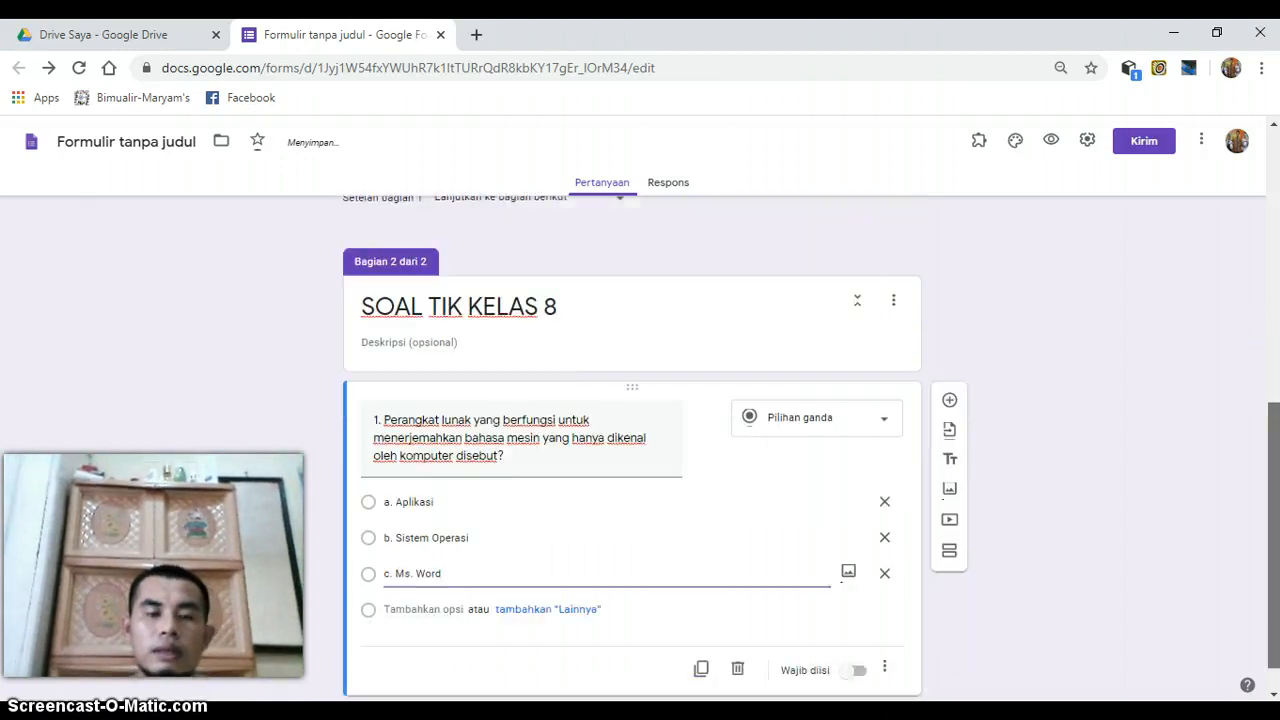
pyautogui.click(430, 566)
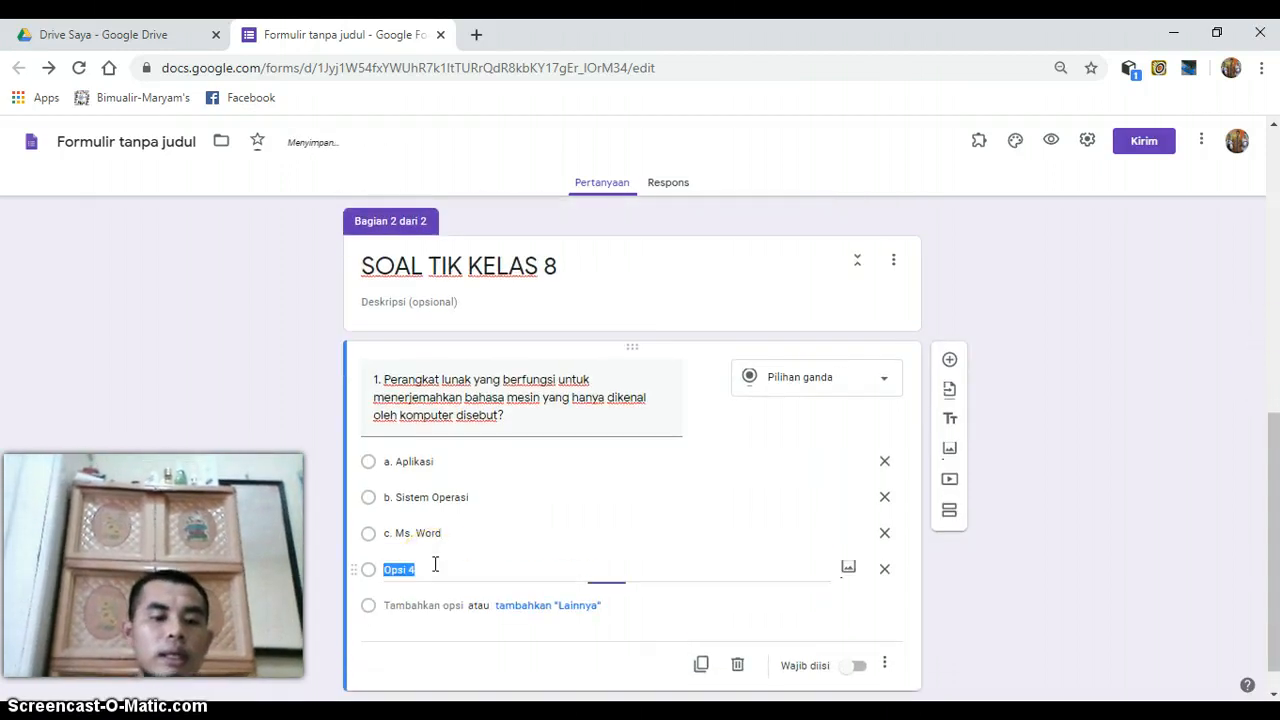
pyautogui.write('Ms. ')
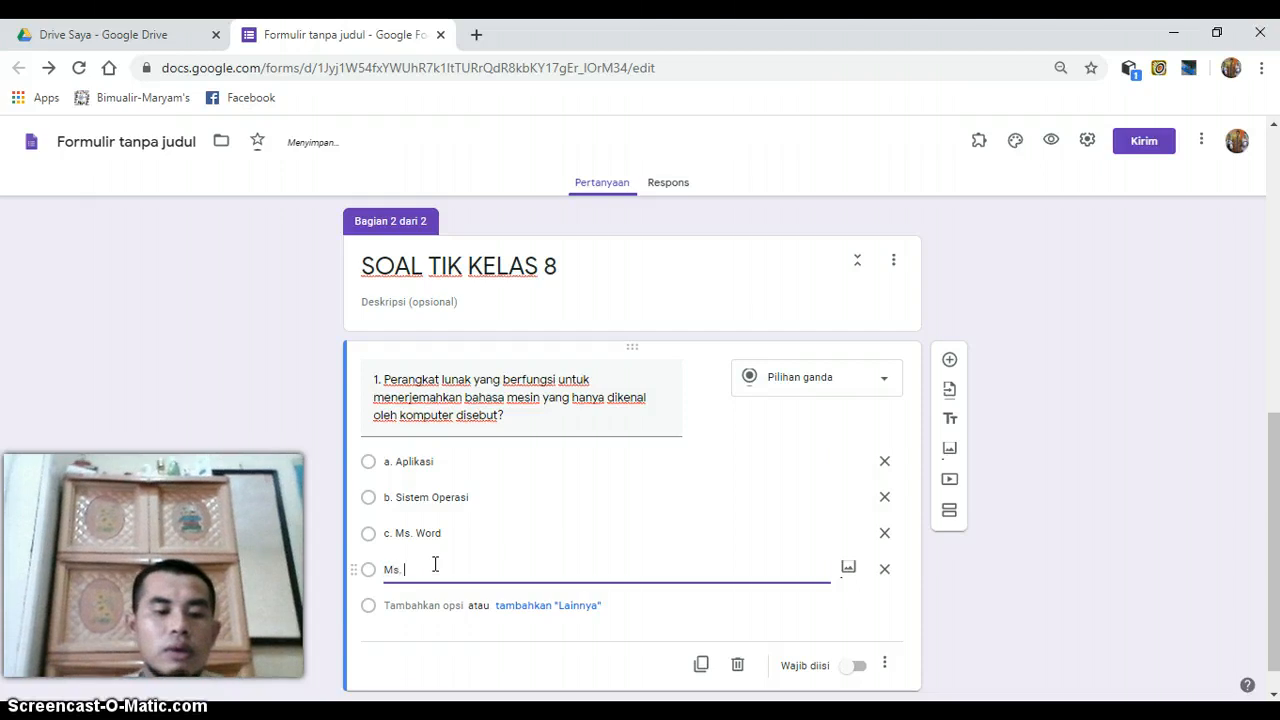
pyautogui.write('Excel')
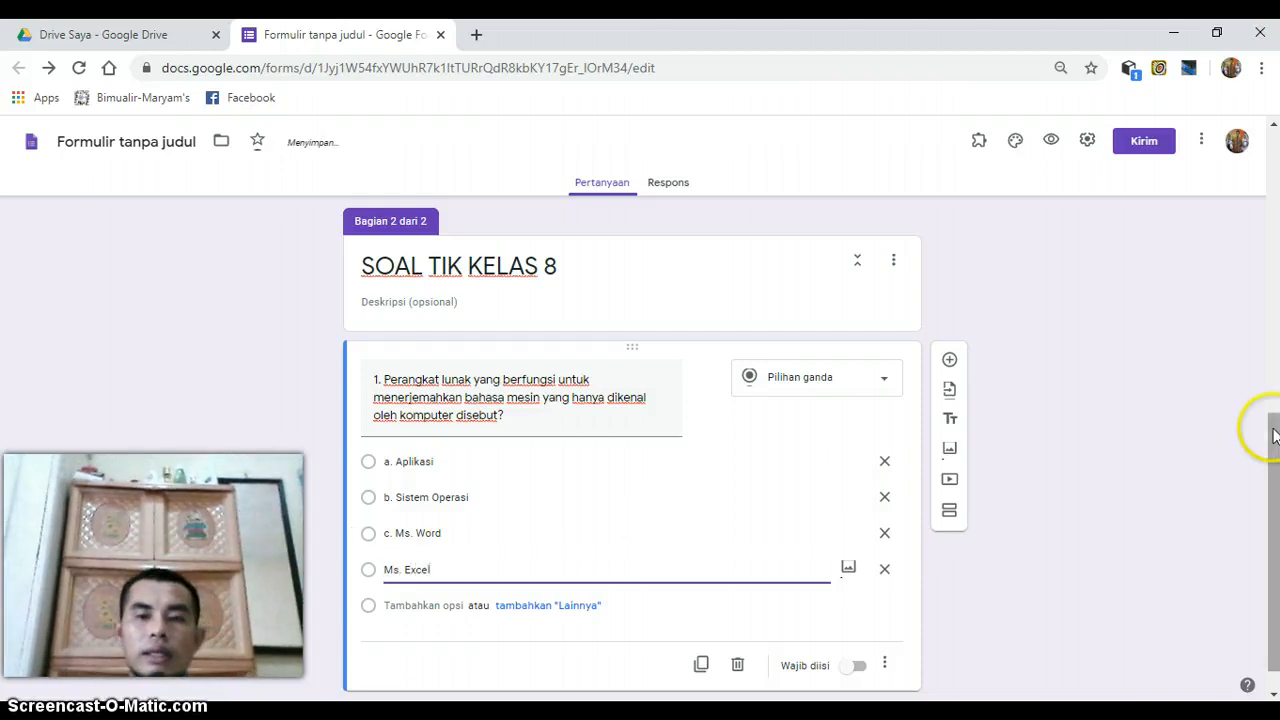
pyautogui.scroll(-1, 1270, 423)
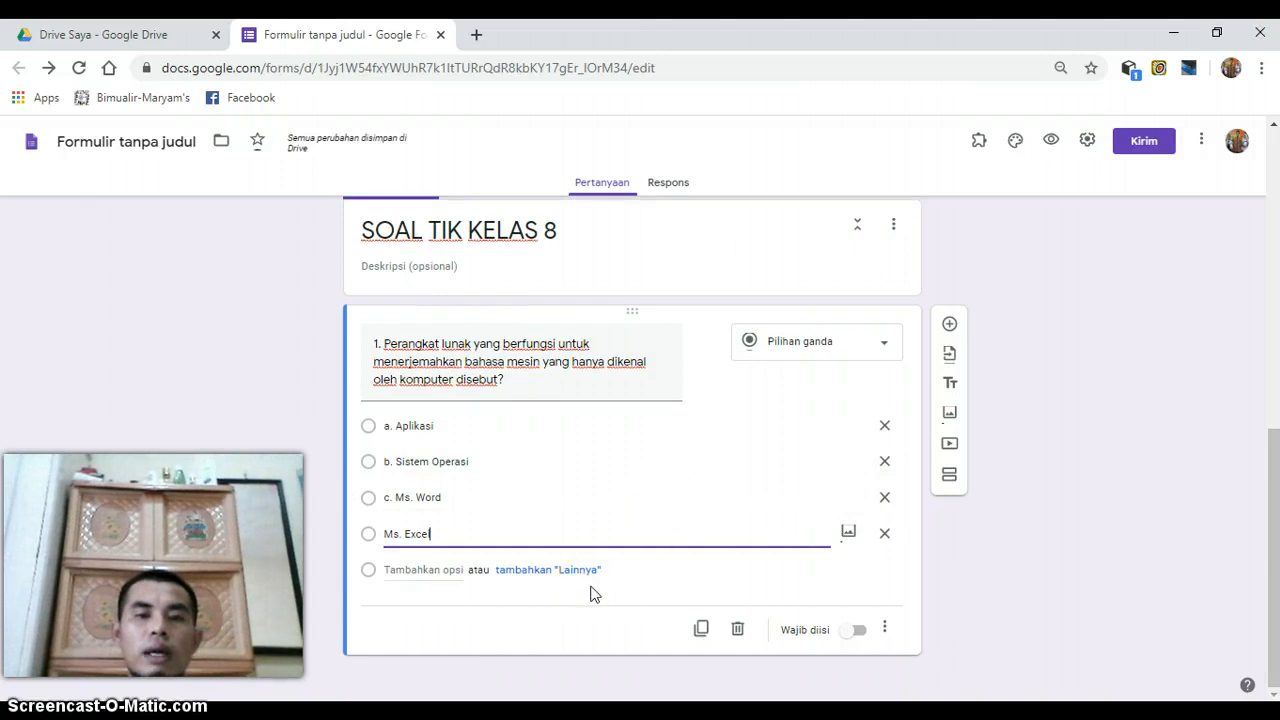
pyautogui.click(1014, 403)
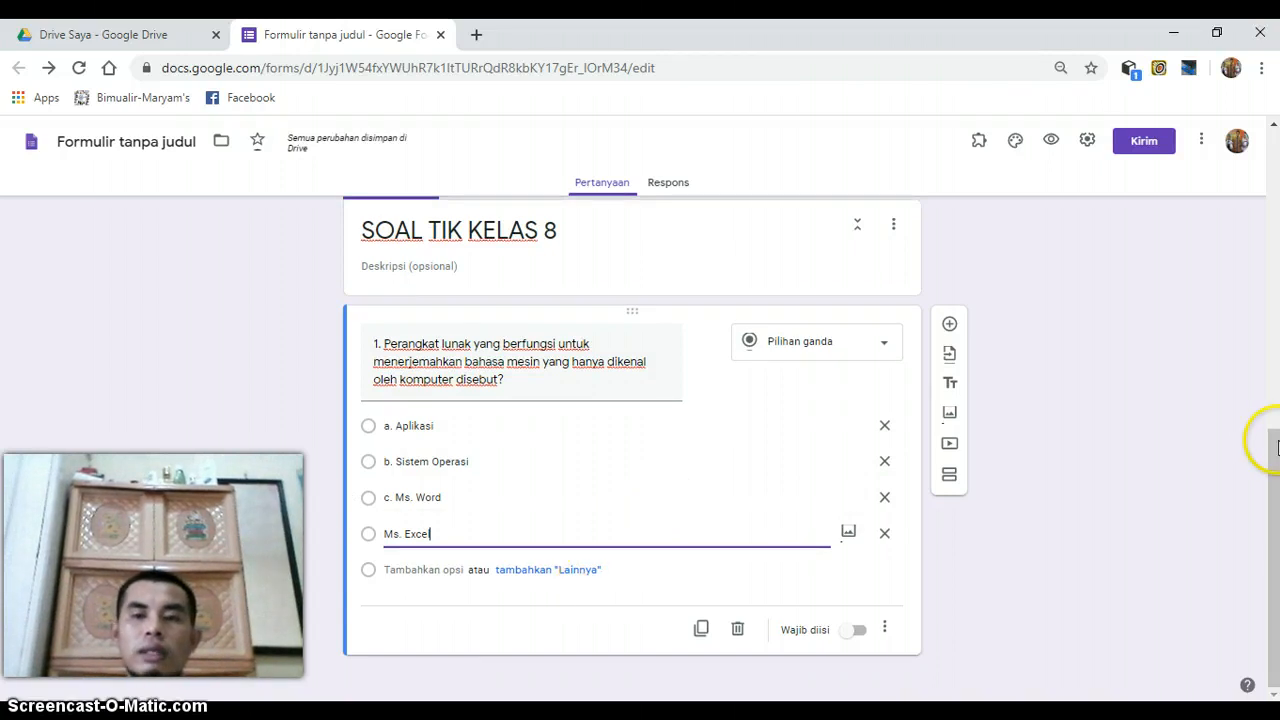
# - Turn the form into a quiz in its settings, with grades released after manual review ("Nanti, setelah peninjauan manual")
pyautogui.moveTo(1273, 449); pyautogui.dragTo(1273, 342)
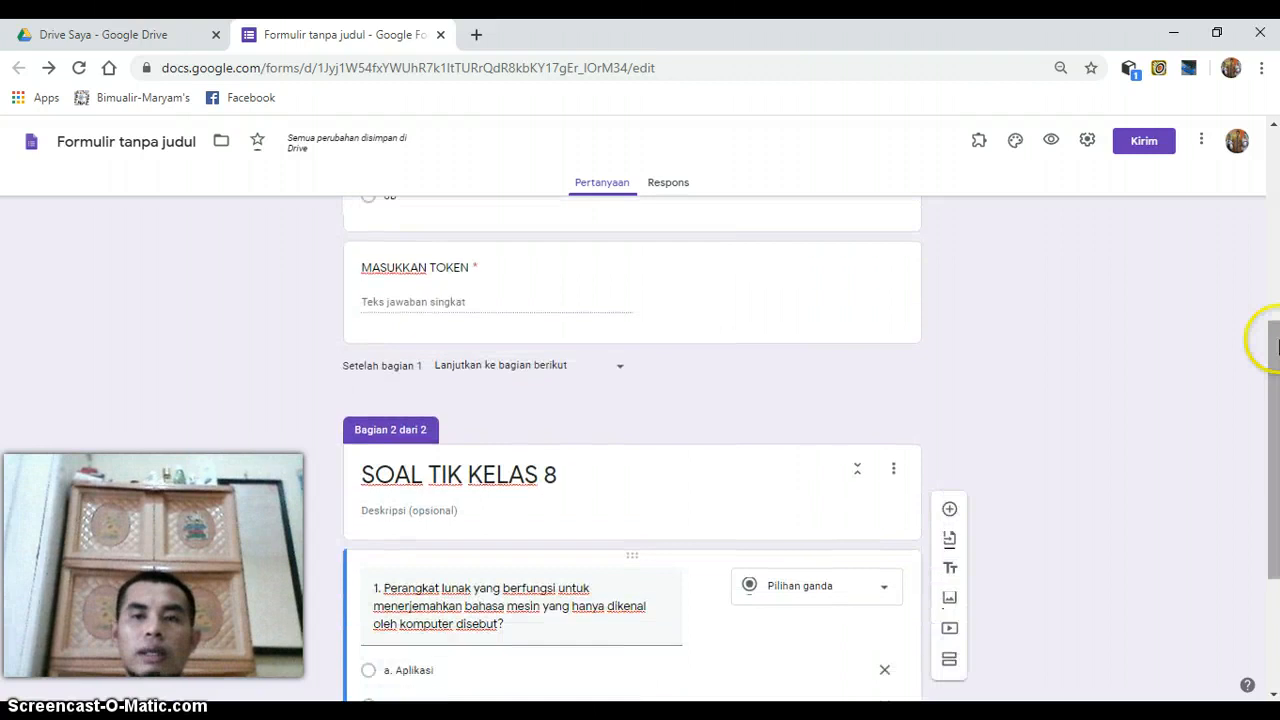
pyautogui.click(1083, 143)
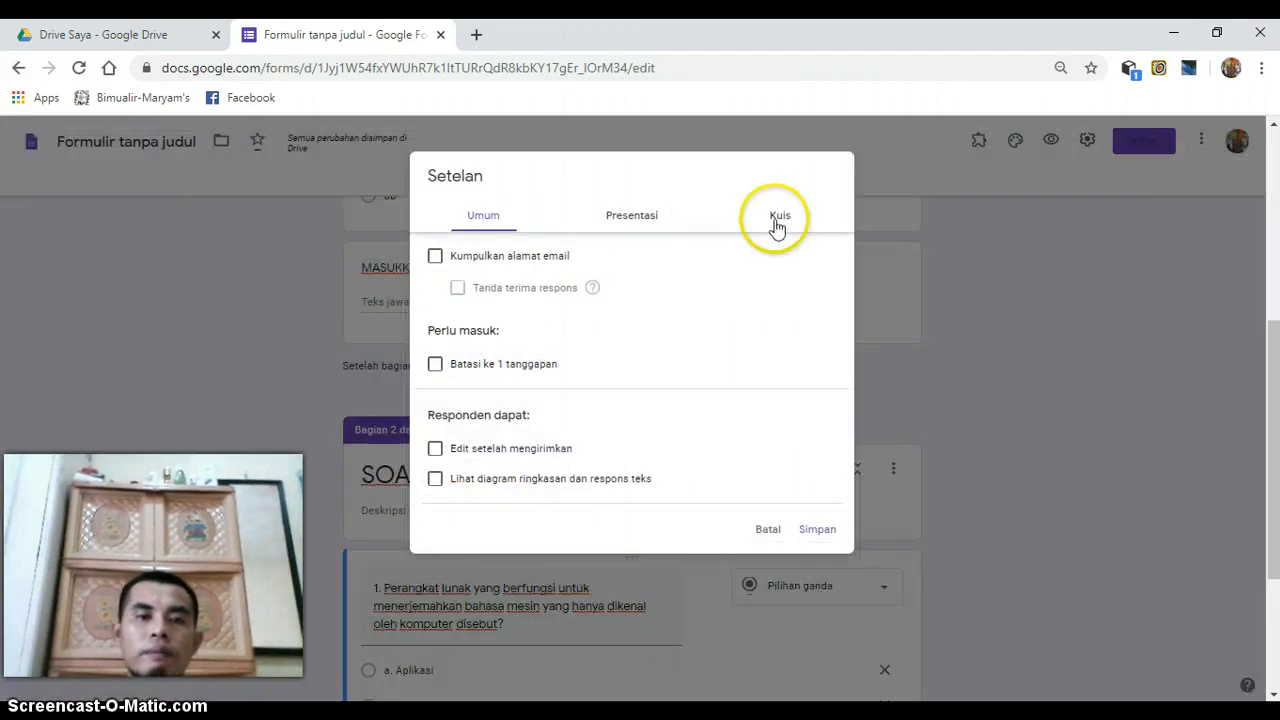
pyautogui.click(780, 219)
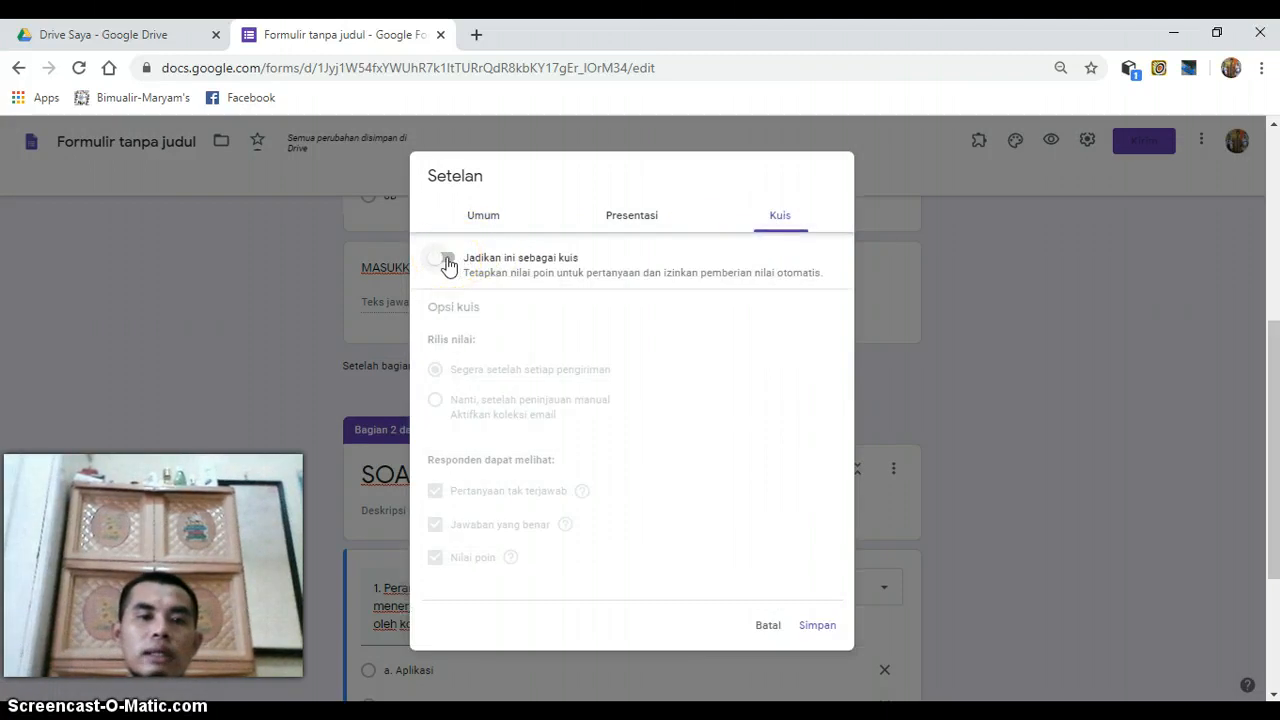
pyautogui.click(448, 261)
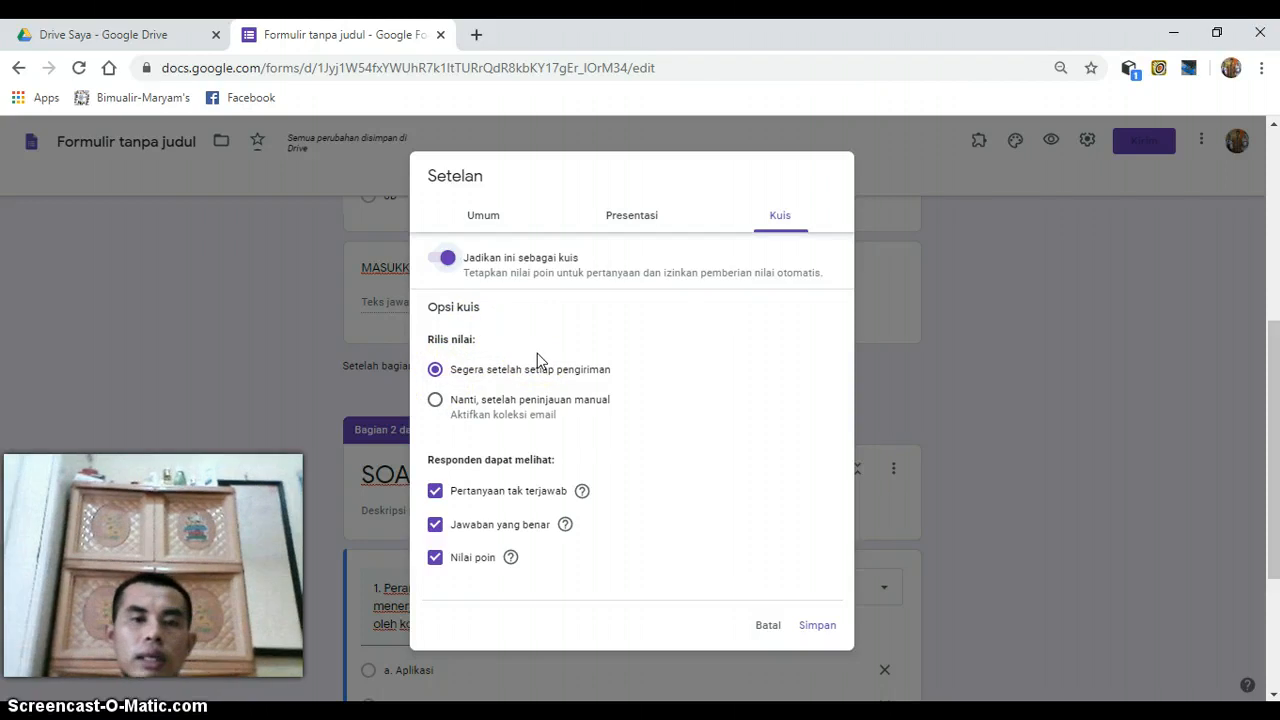
pyautogui.click(435, 400)
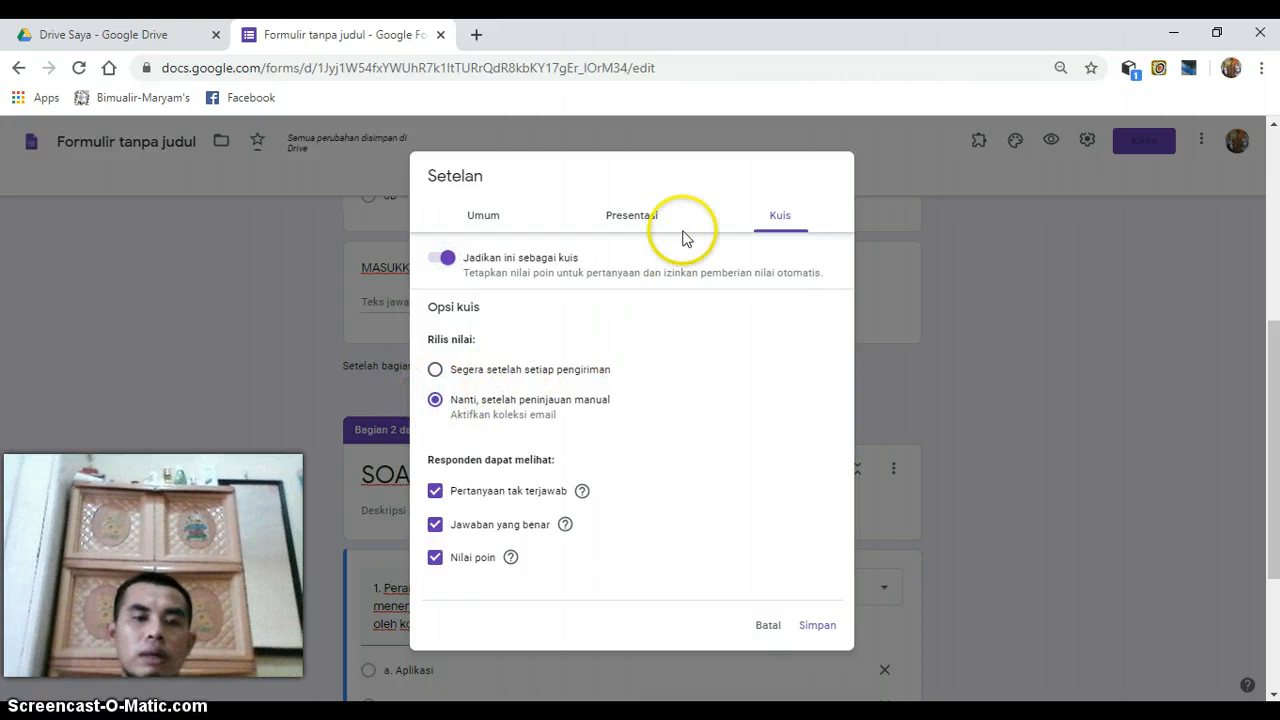
# - Set the form's confirmation message to "Terimakasih sudah mengerjakan soal dengan baik" and dismiss the pop-up notification
pyautogui.click(636, 216)
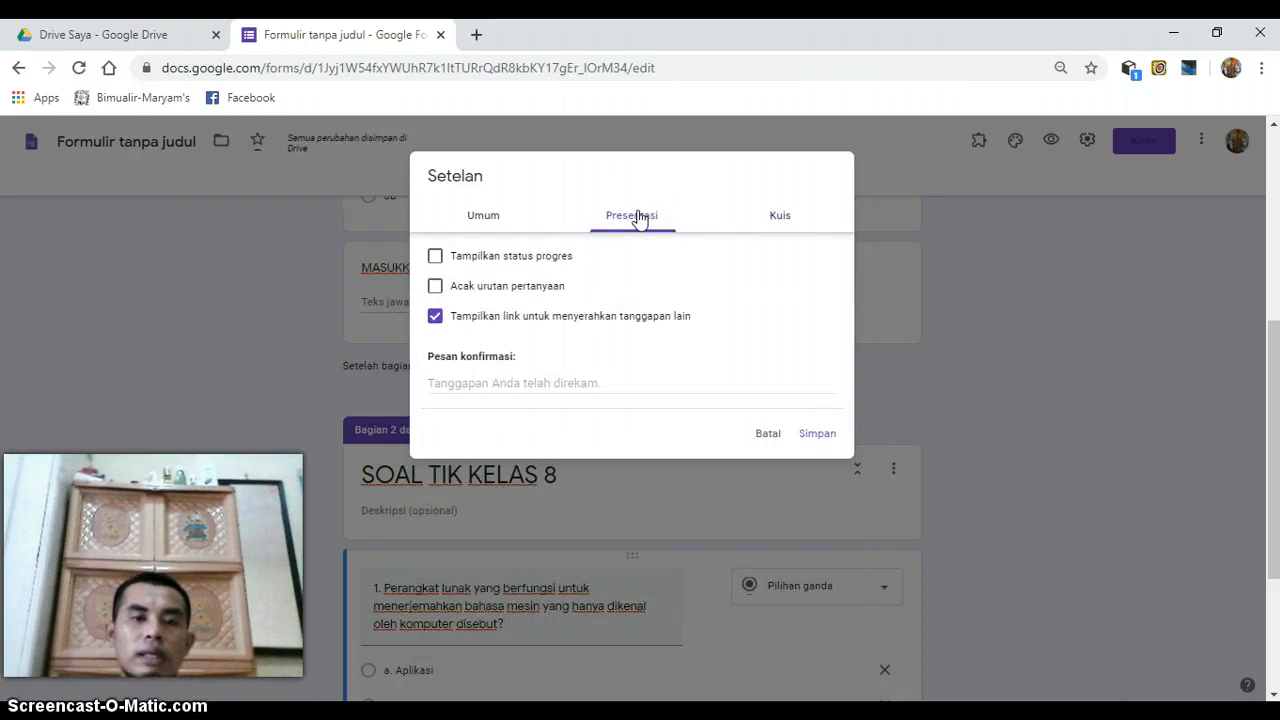
pyautogui.click(464, 378)
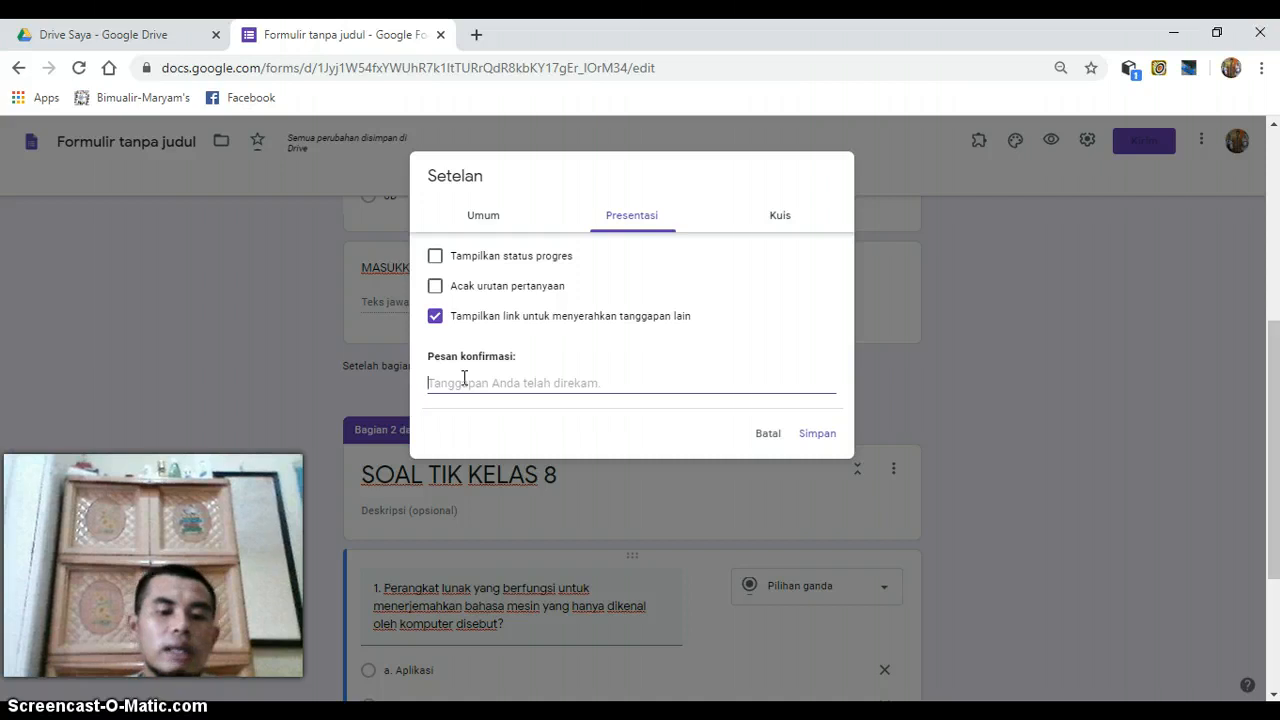
pyautogui.write('Teri')
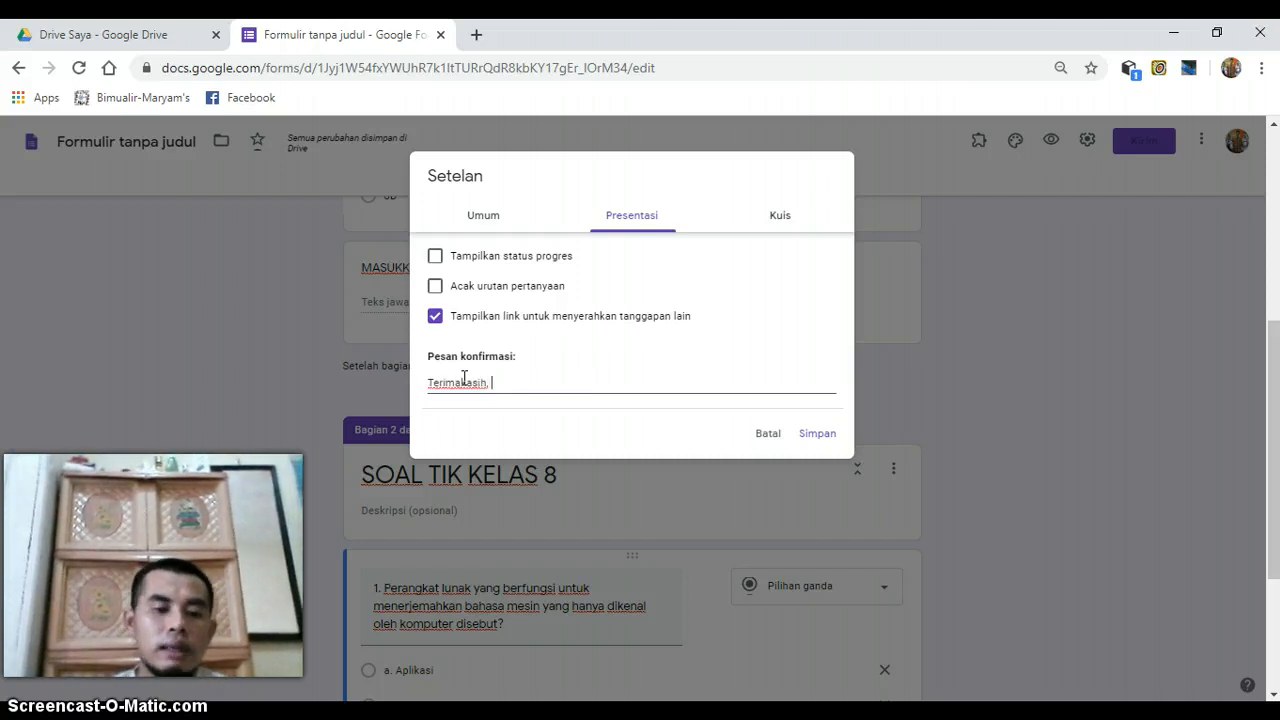
pyautogui.write('makasih,')
pyautogui.press('BackSpace')
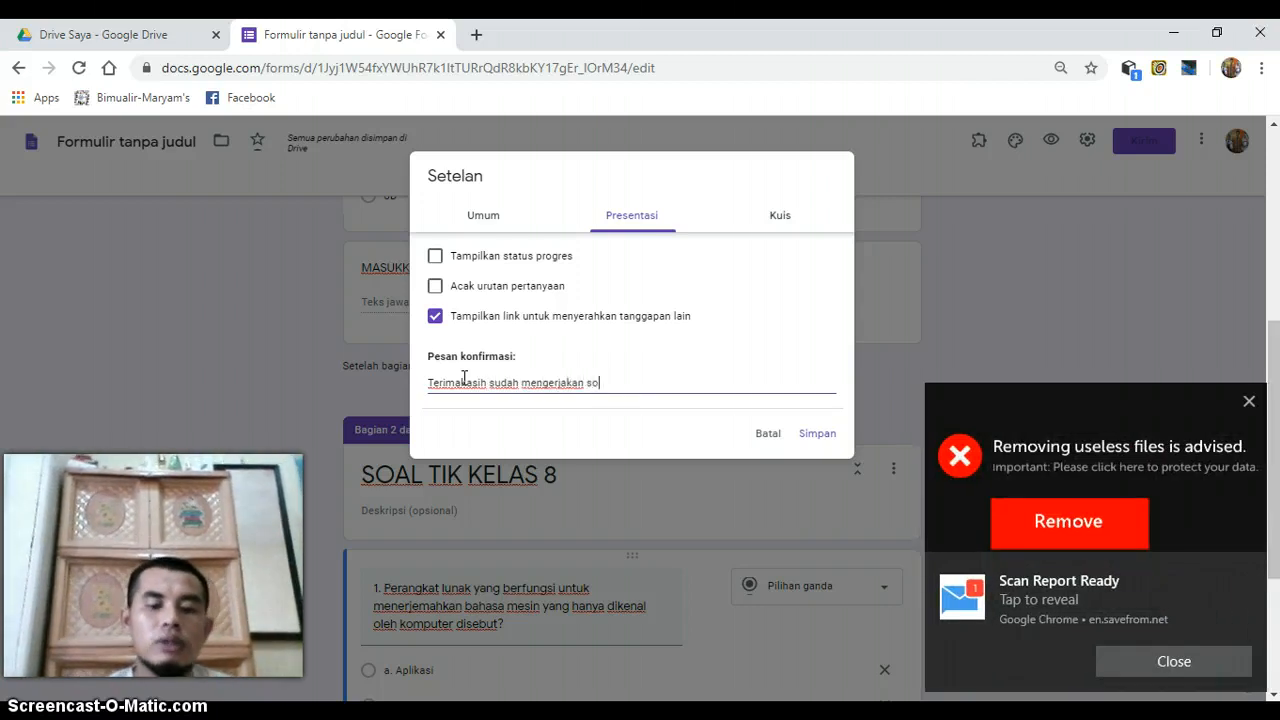
pyautogui.write('an baik')
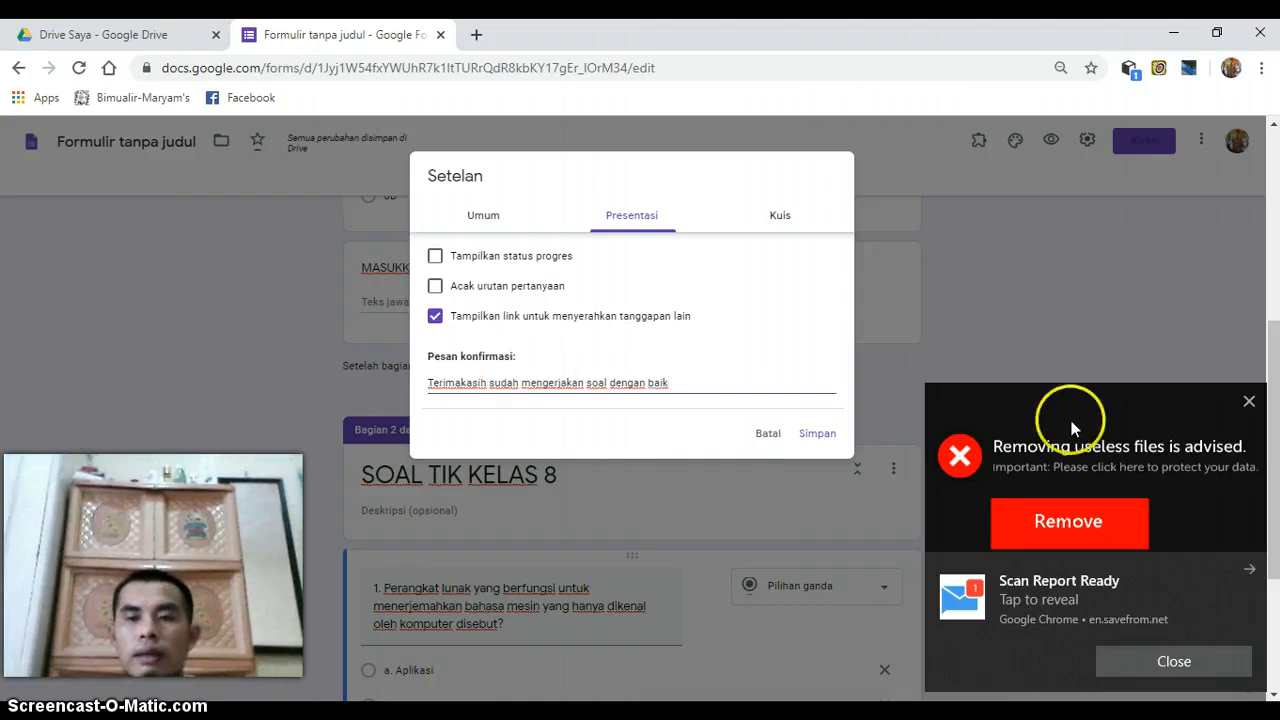
pyautogui.click(1249, 402)
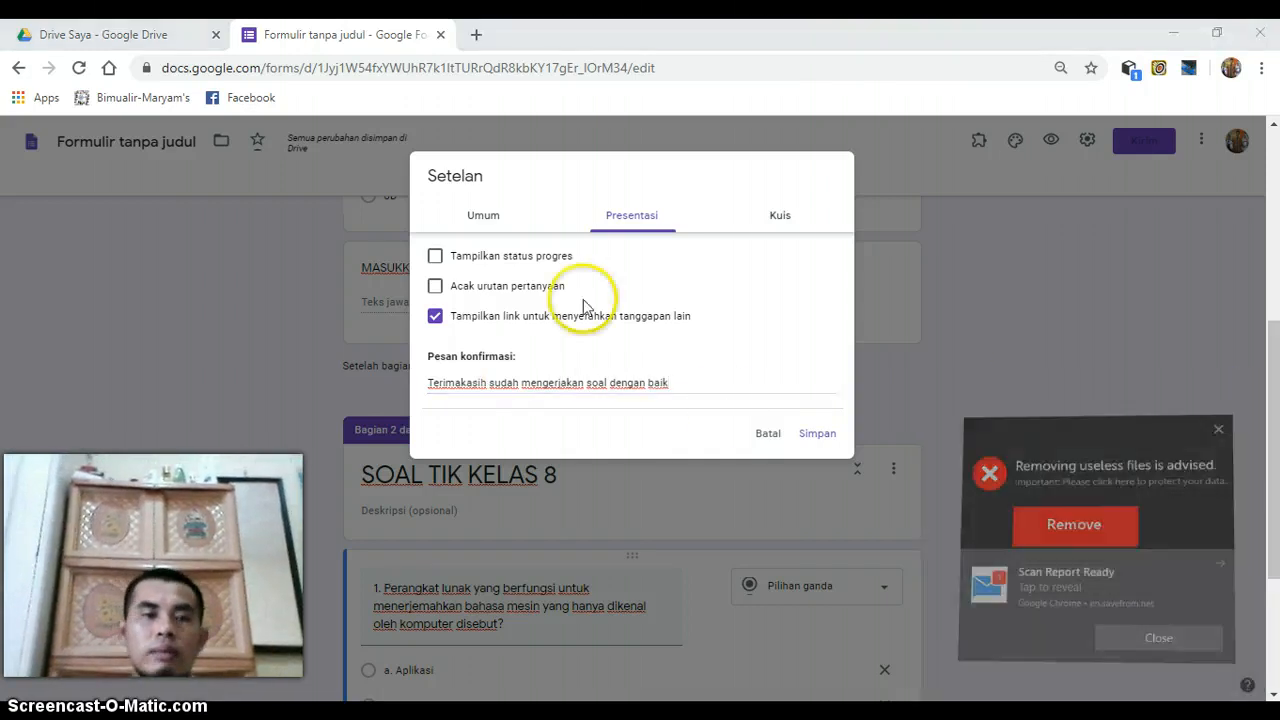
# - Close the unwanted ad page, then turn off e-mail collection, limit respondents to 1 response and save the form settings
pyautogui.click(486, 218)
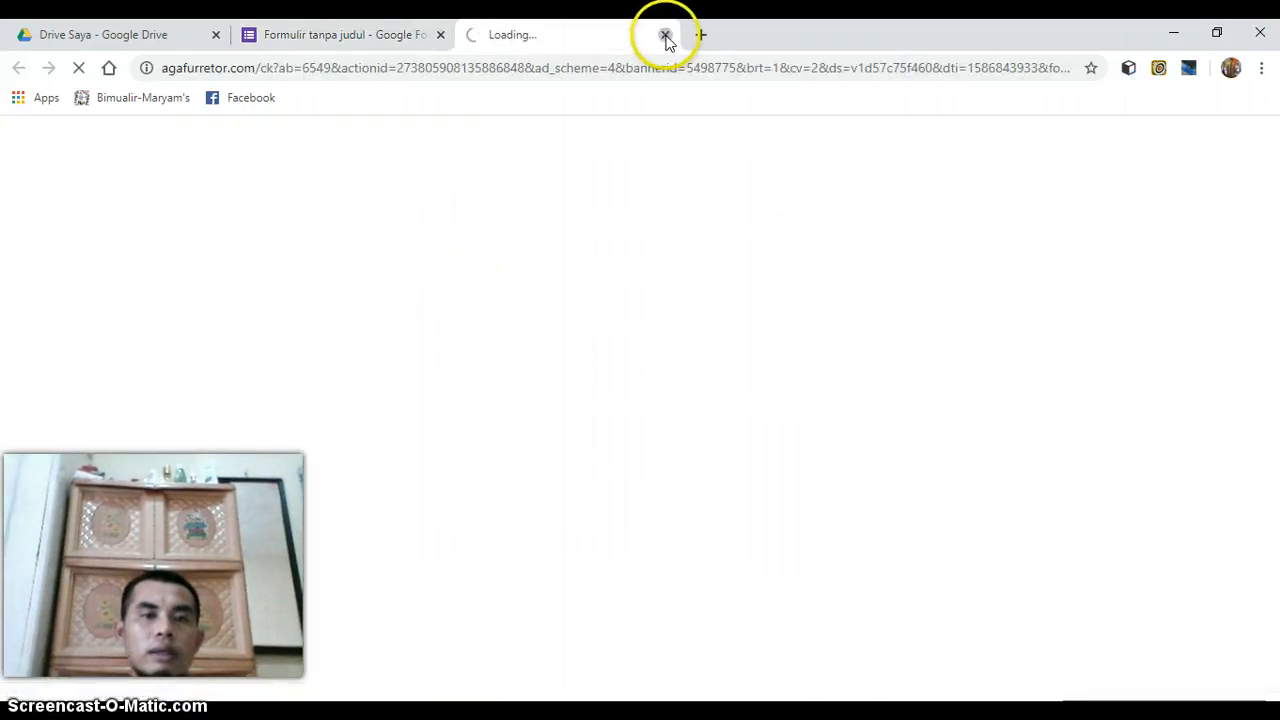
pyautogui.click(665, 36)
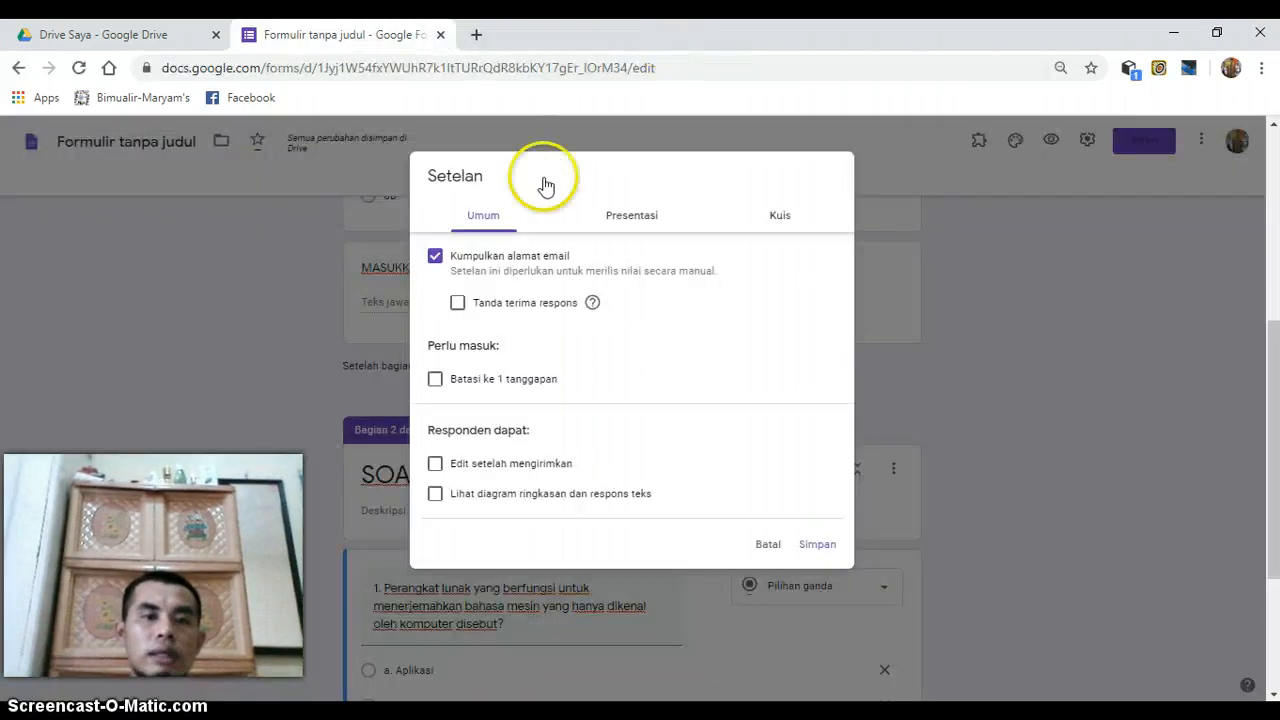
pyautogui.click(435, 264)
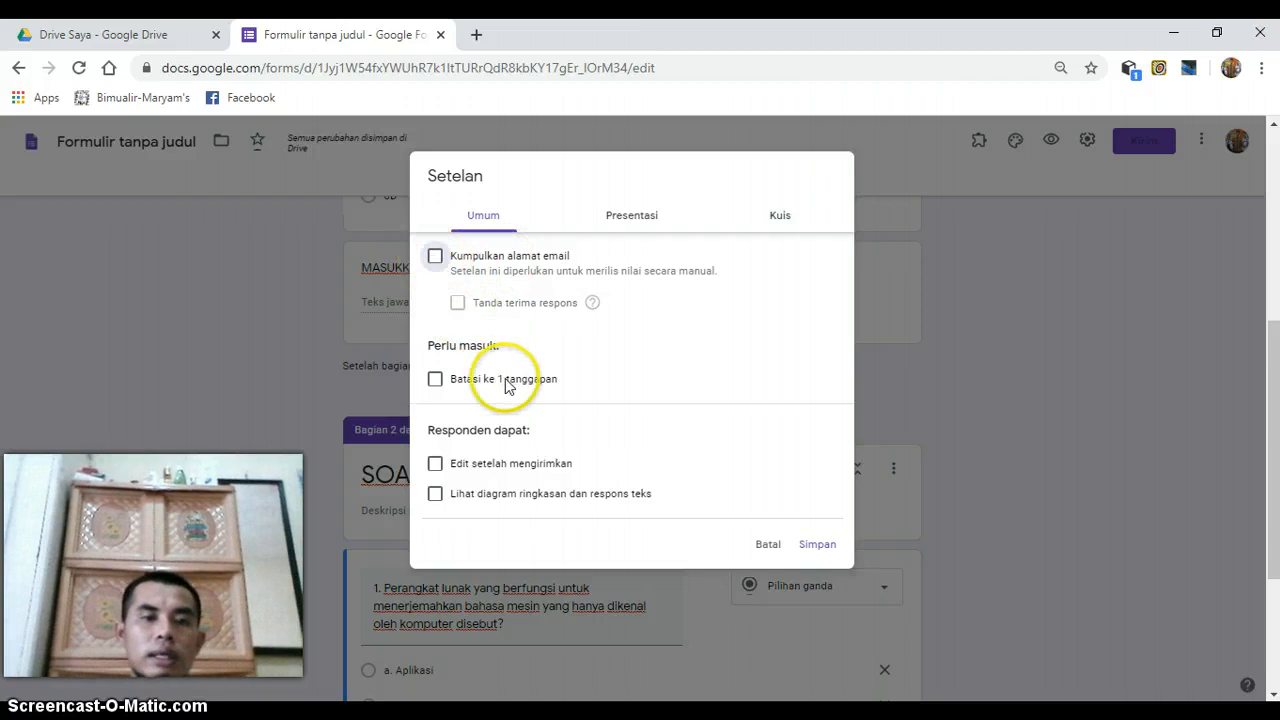
pyautogui.click(435, 380)
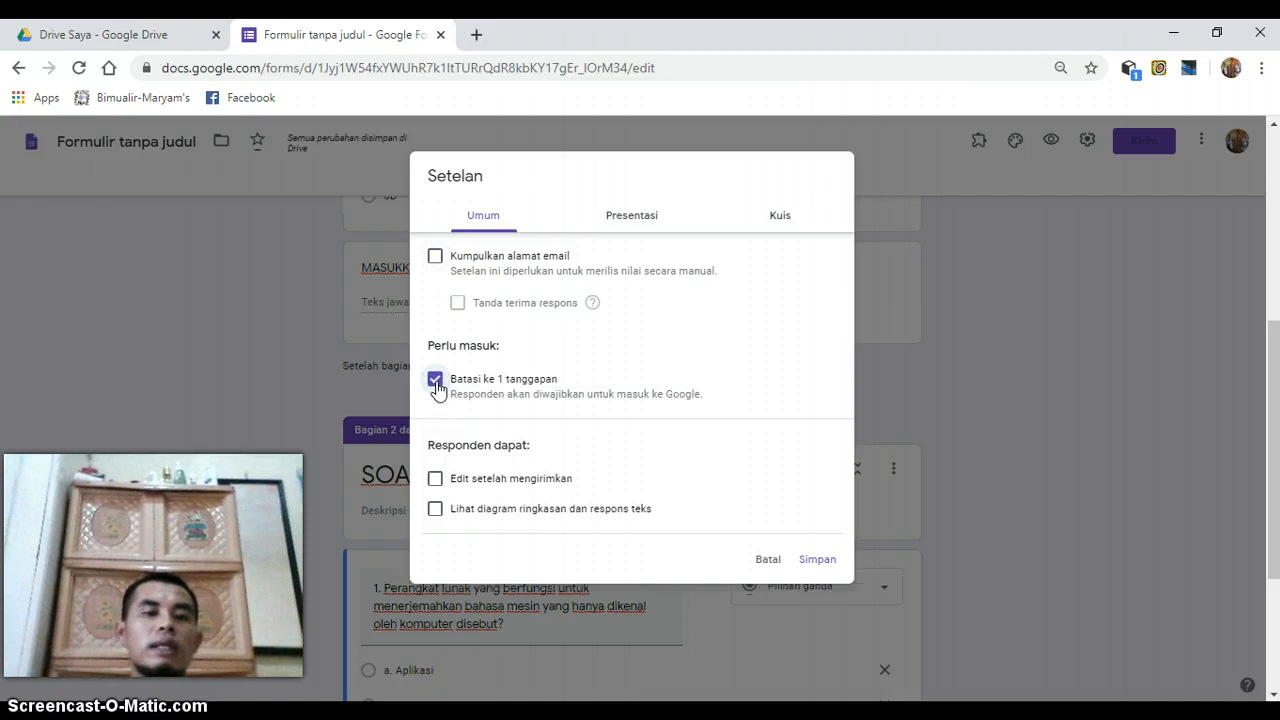
pyautogui.click(818, 559)
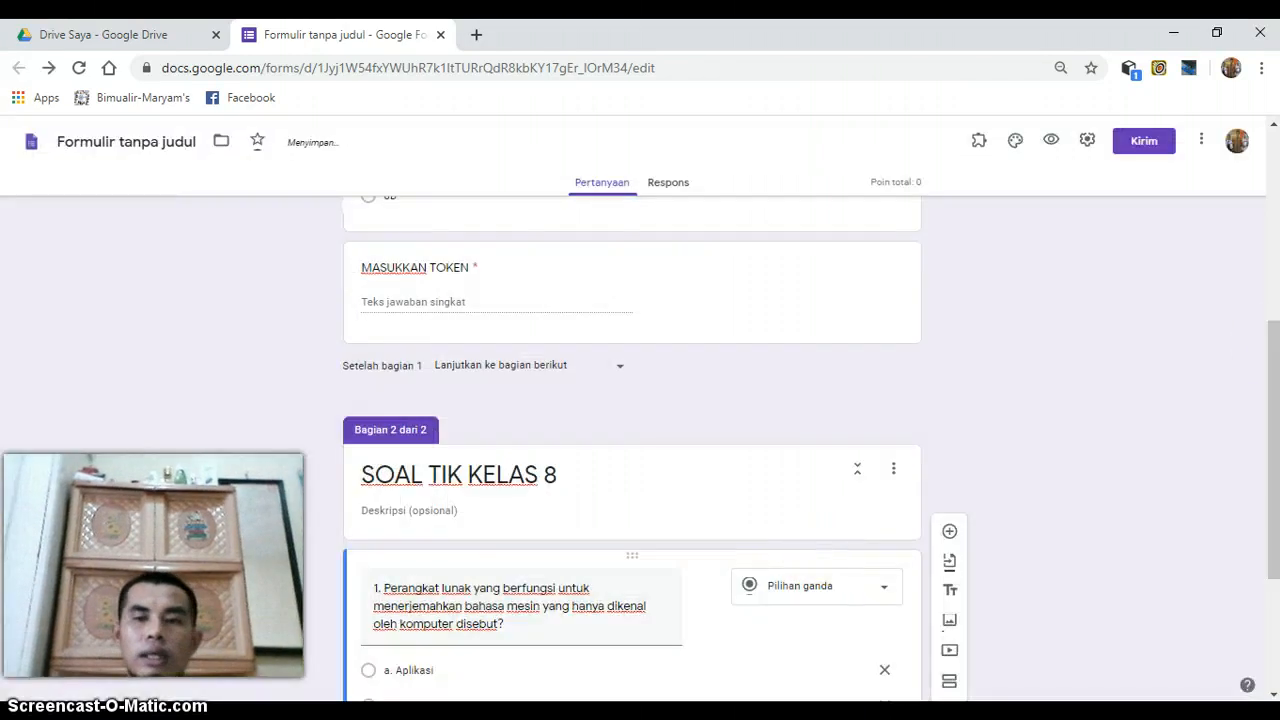
# - Define question 1's answer key as "b. Sistem Operasi" worth 10 points
pyautogui.moveTo(1274, 392); pyautogui.dragTo(1274, 500)
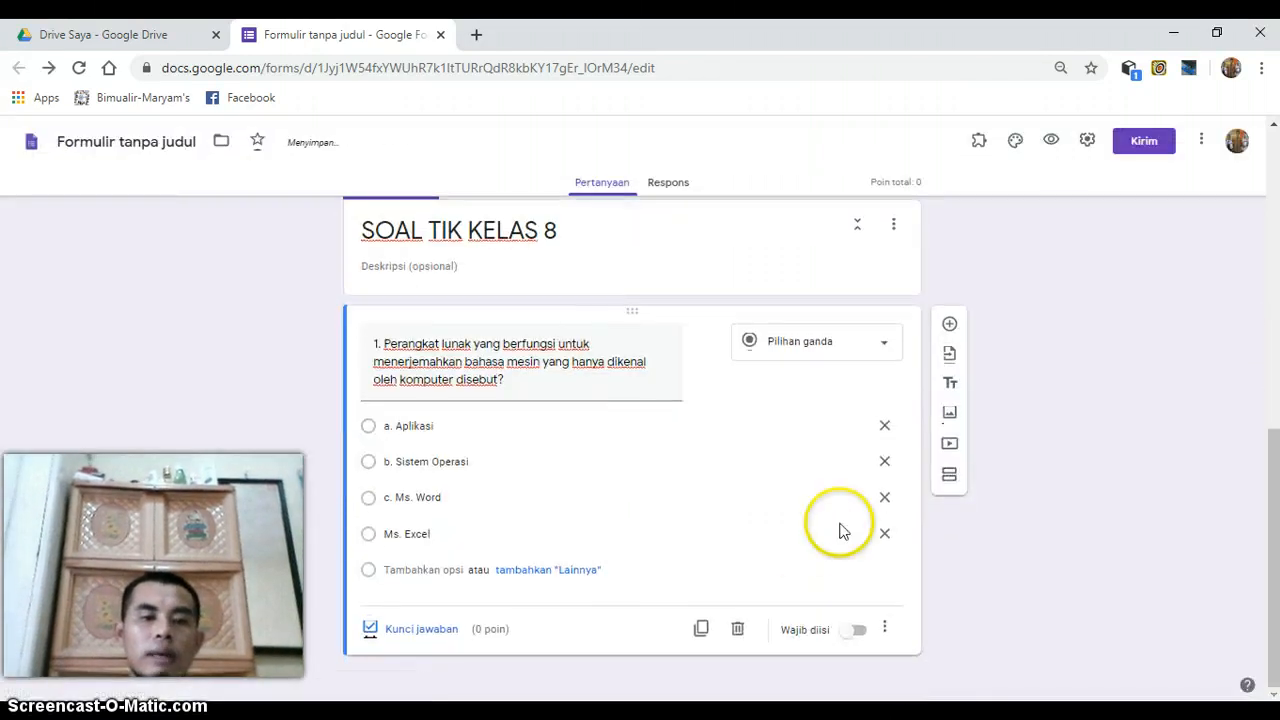
pyautogui.click(421, 629)
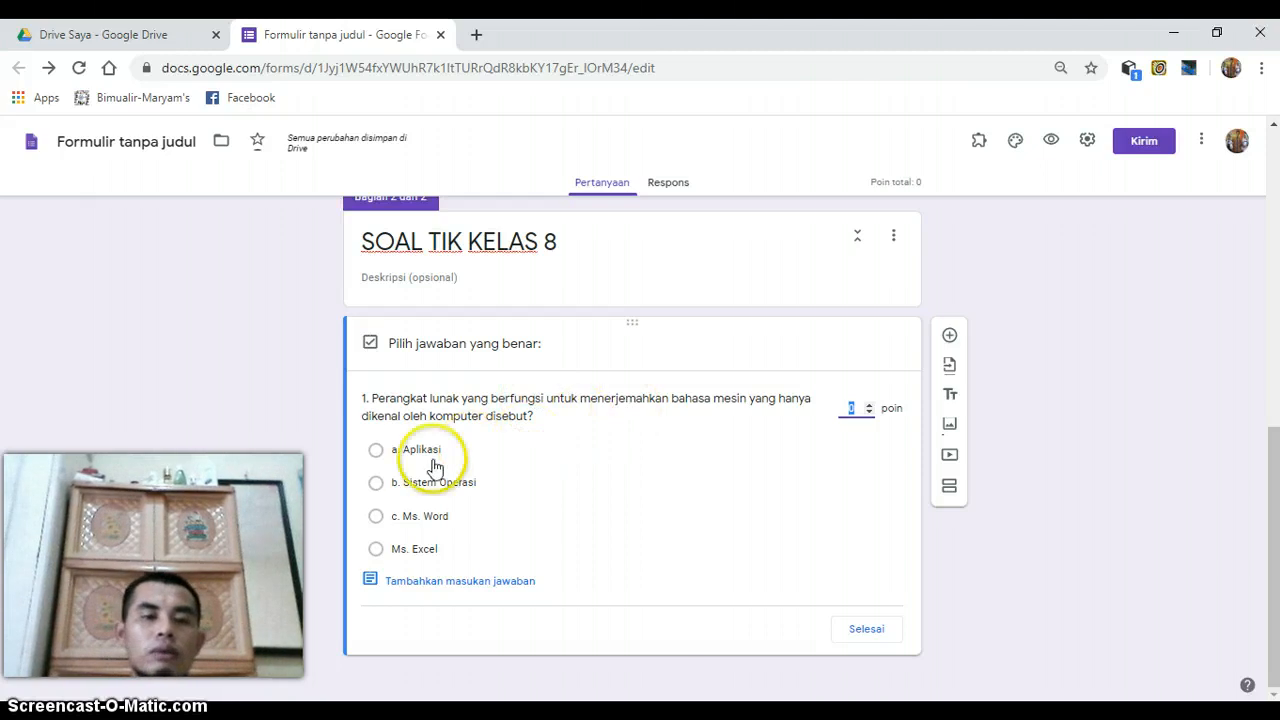
pyautogui.click(376, 489)
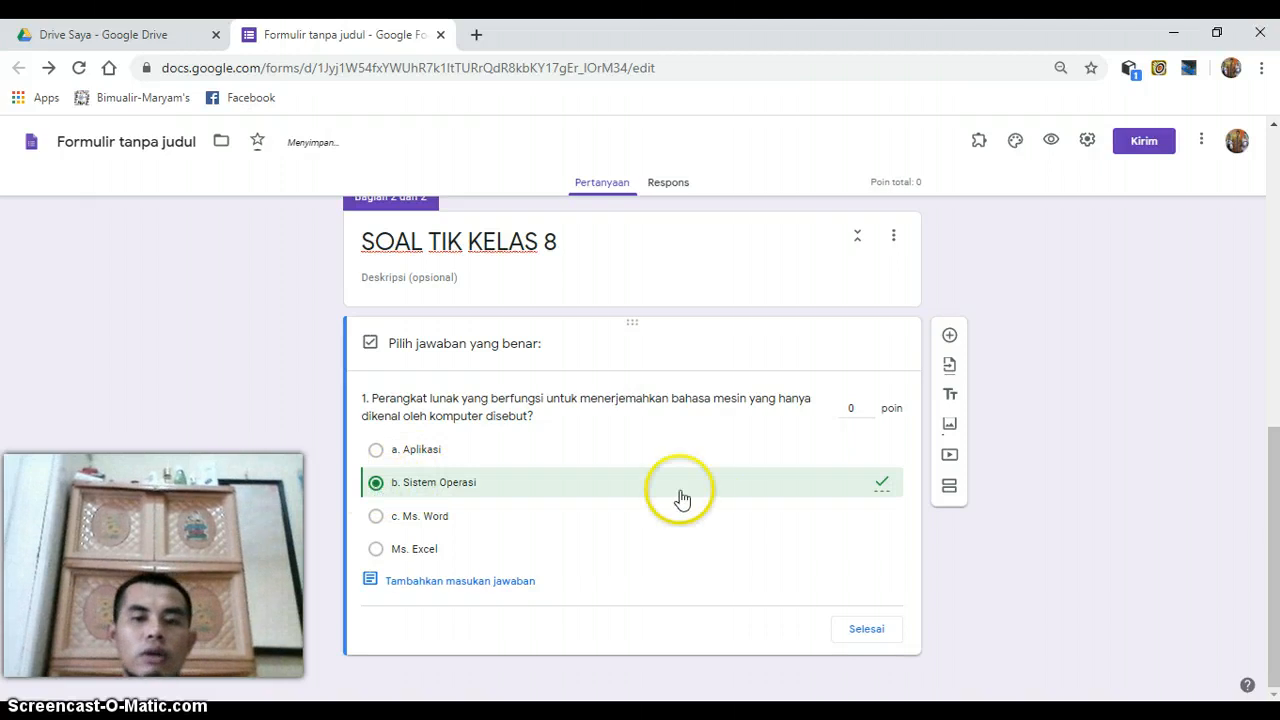
pyautogui.click(868, 406)
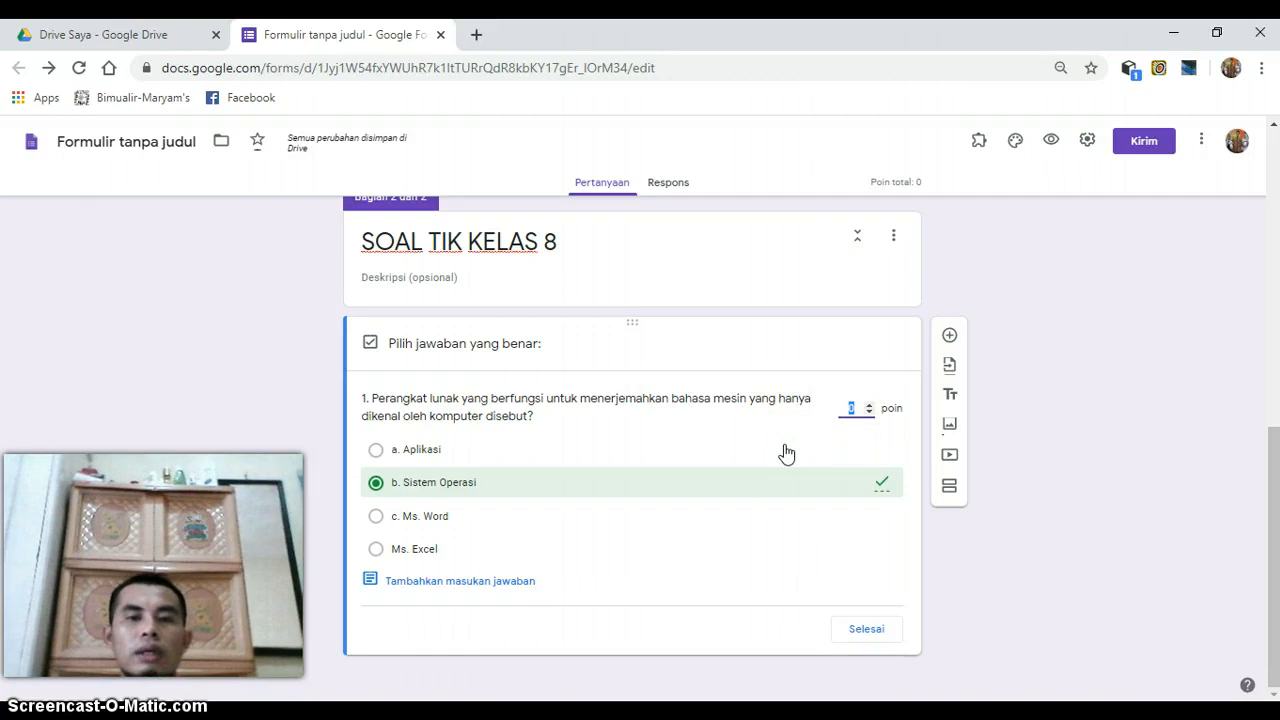
pyautogui.write('10')
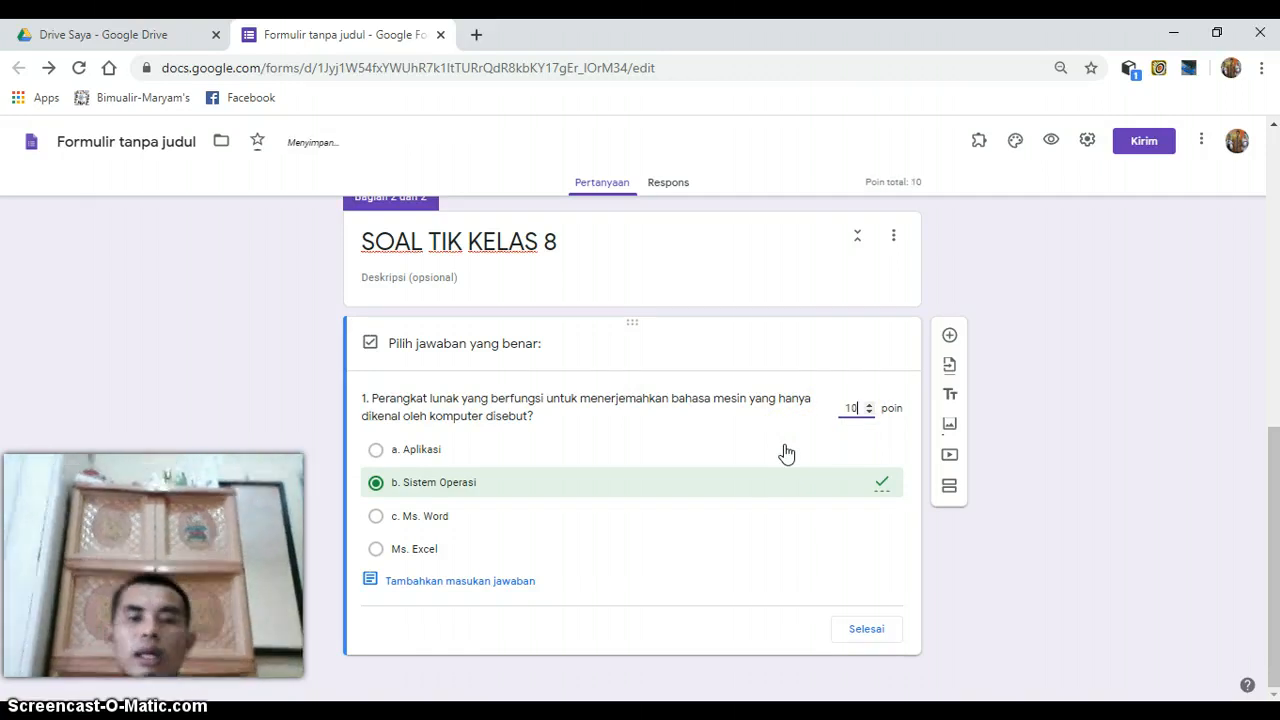
pyautogui.click(868, 636)
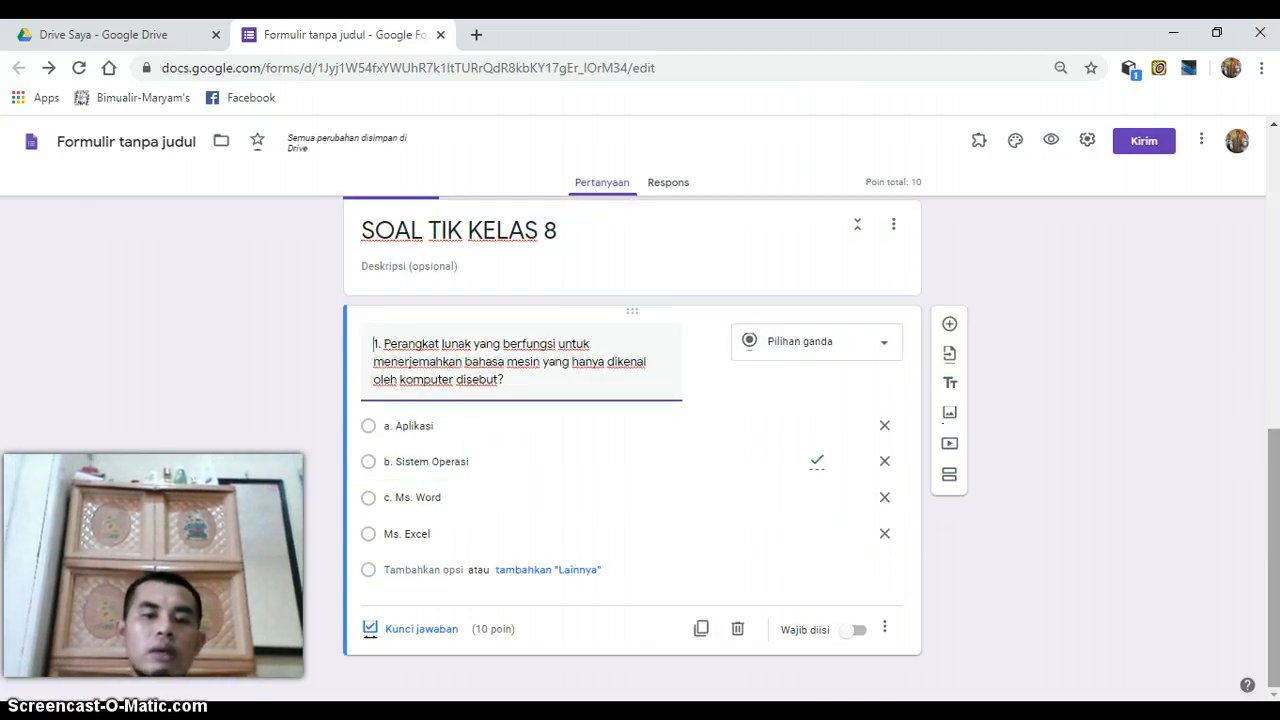
# - Duplicate question 1 and replace the copy's question text with "2. :ljad:ljasd"
pyautogui.click(703, 630)
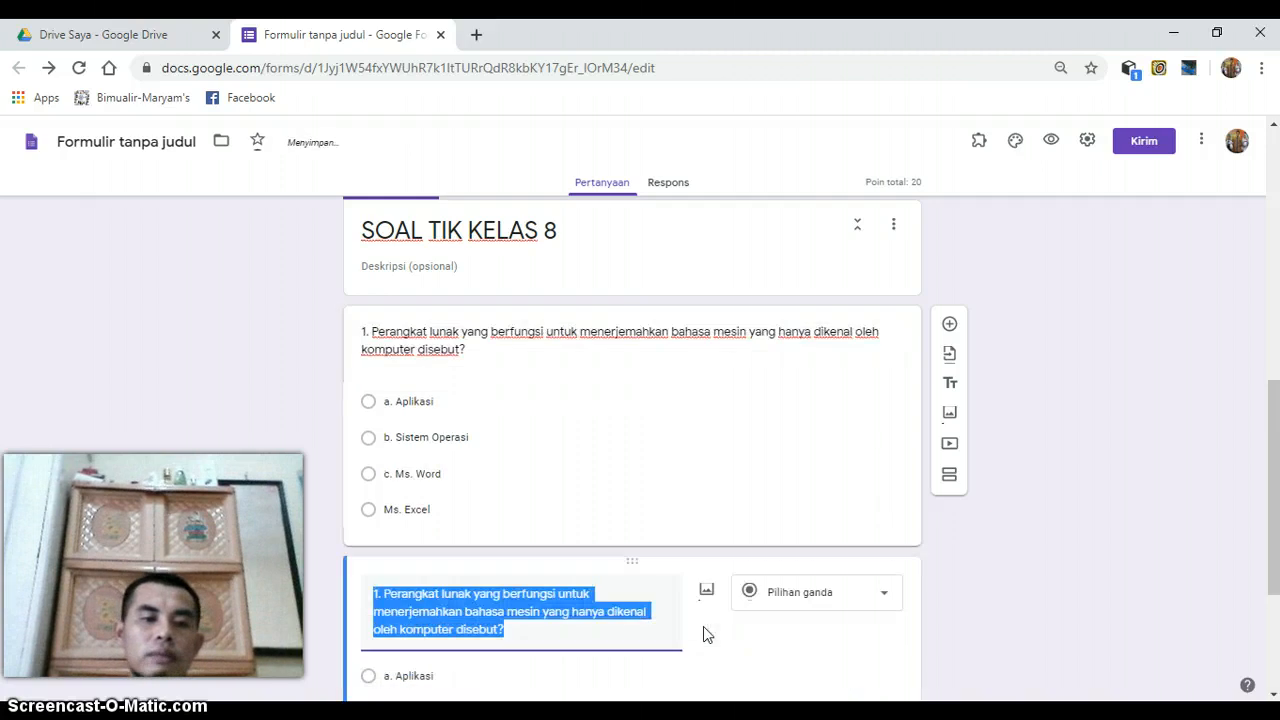
pyautogui.click(425, 592)
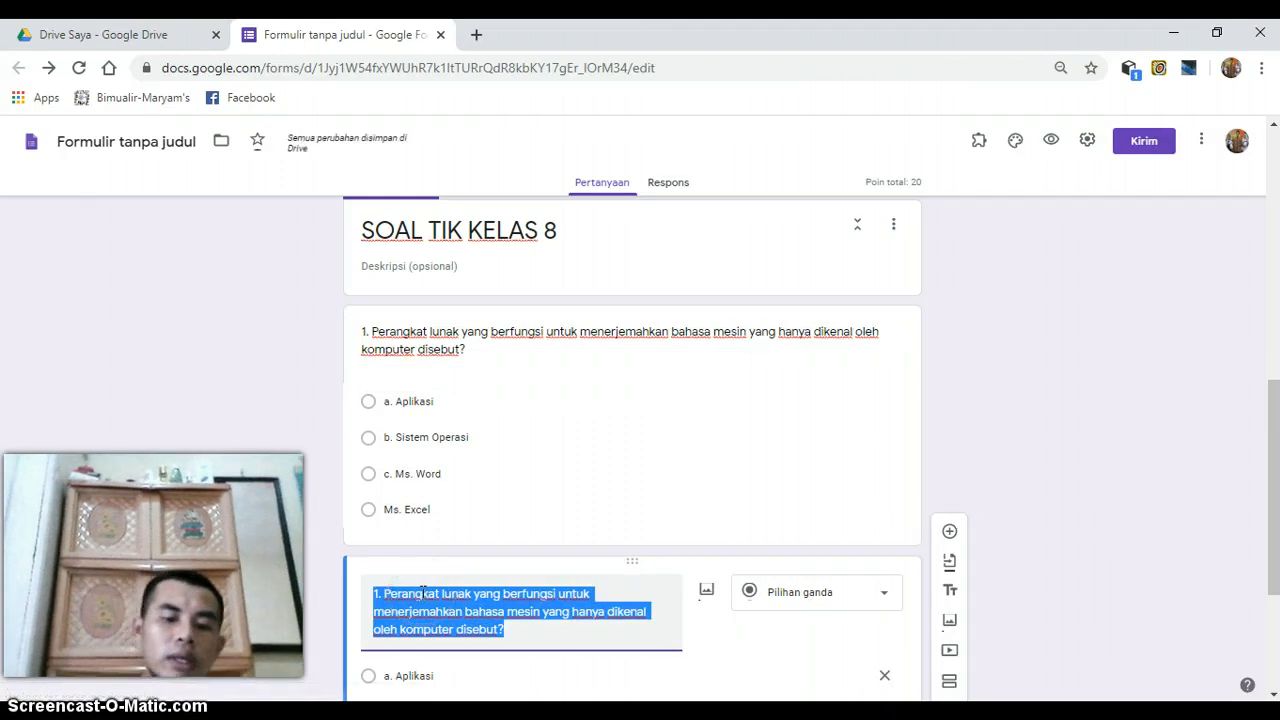
pyautogui.write('2. ')
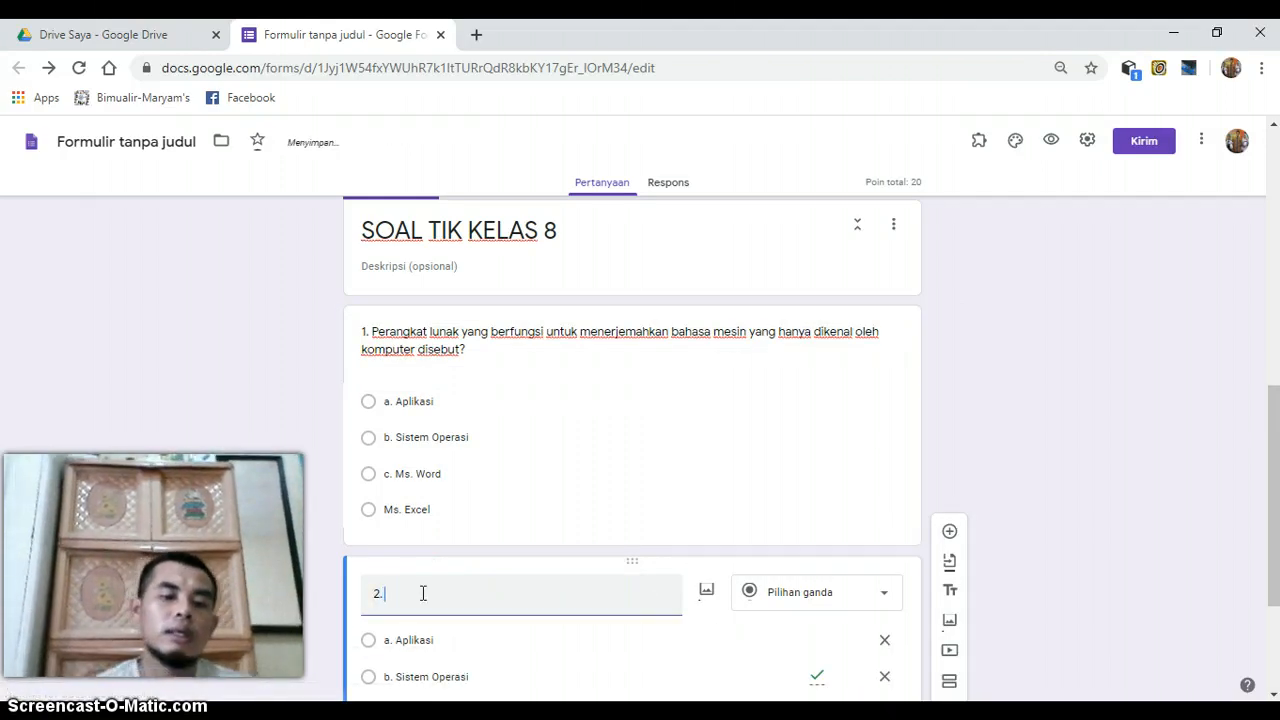
pyautogui.write(':ljad:ljasd')
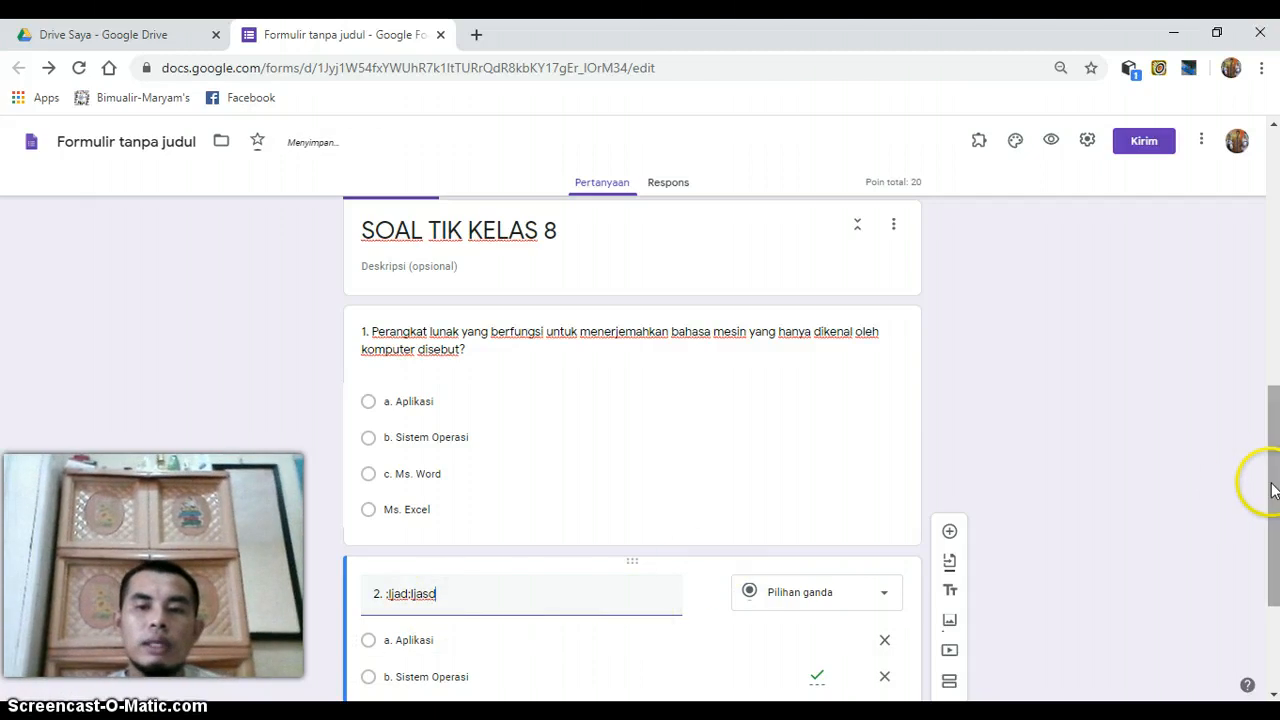
# - Make multiple-choice questions 2 and 1 in the second section mandatory
pyautogui.moveTo(1267, 486); pyautogui.dragTo(1273, 570)
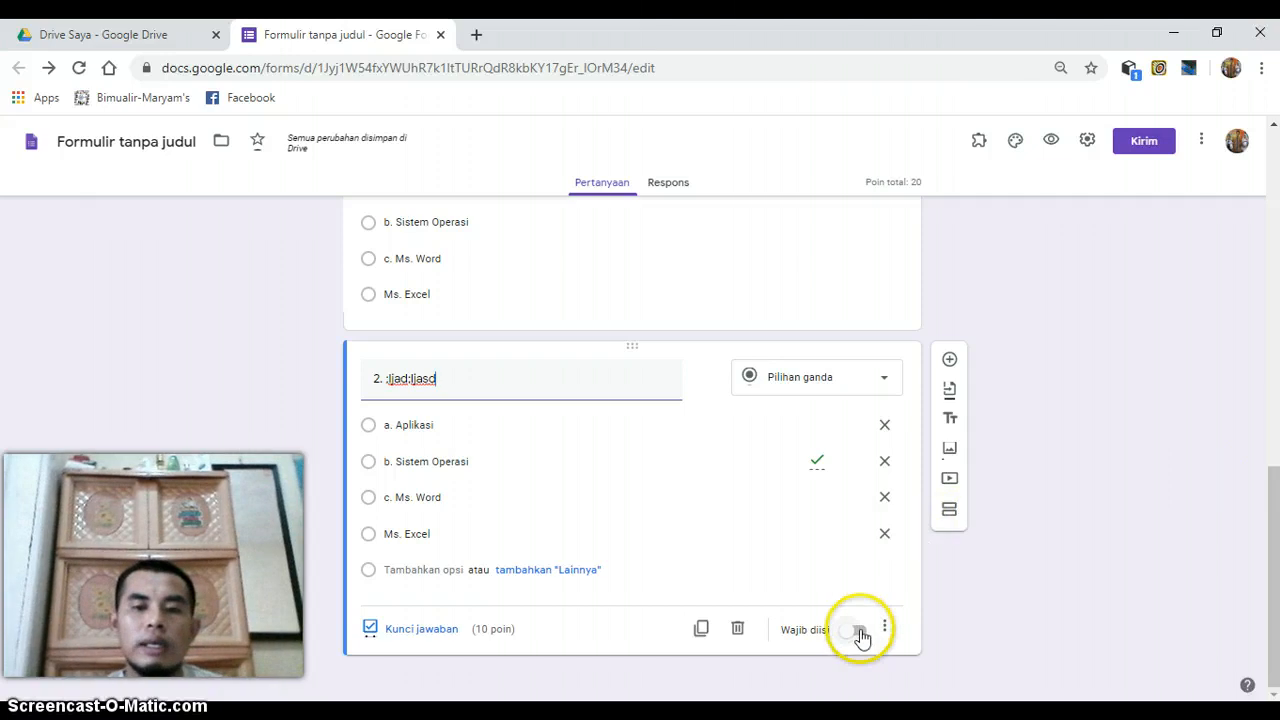
pyautogui.click(858, 631)
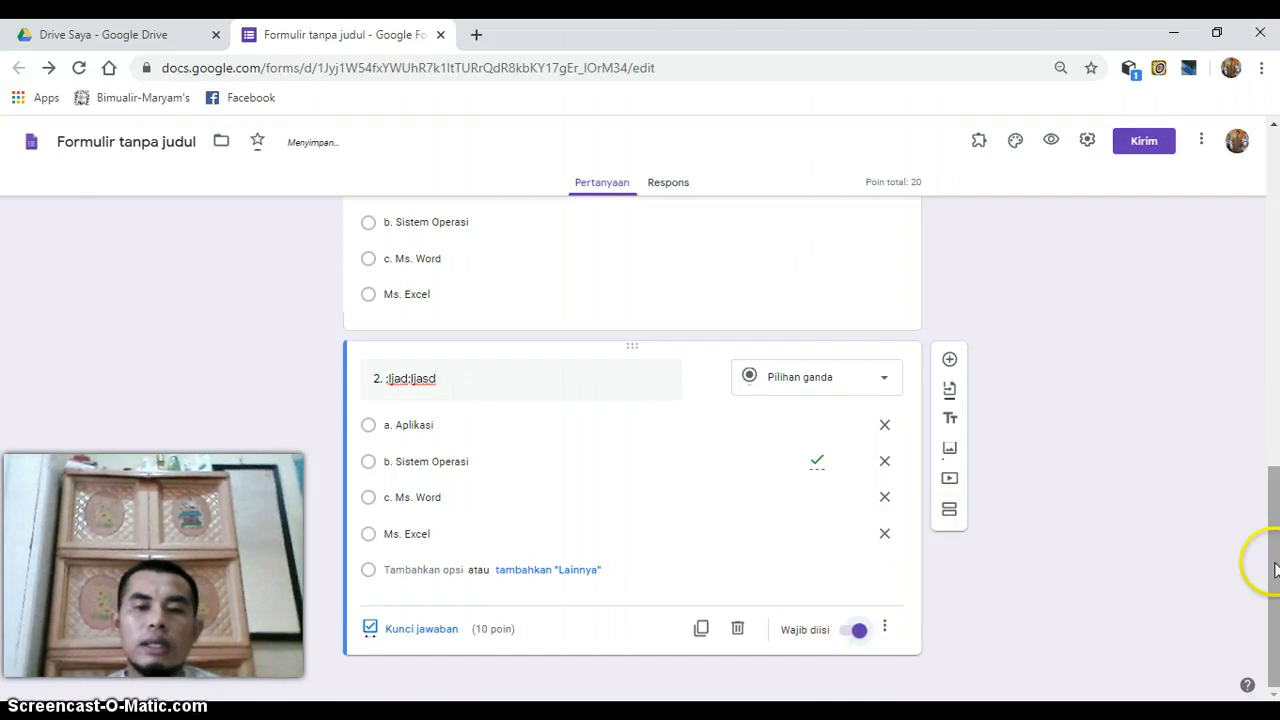
pyautogui.moveTo(1274, 570); pyautogui.dragTo(1265, 510)
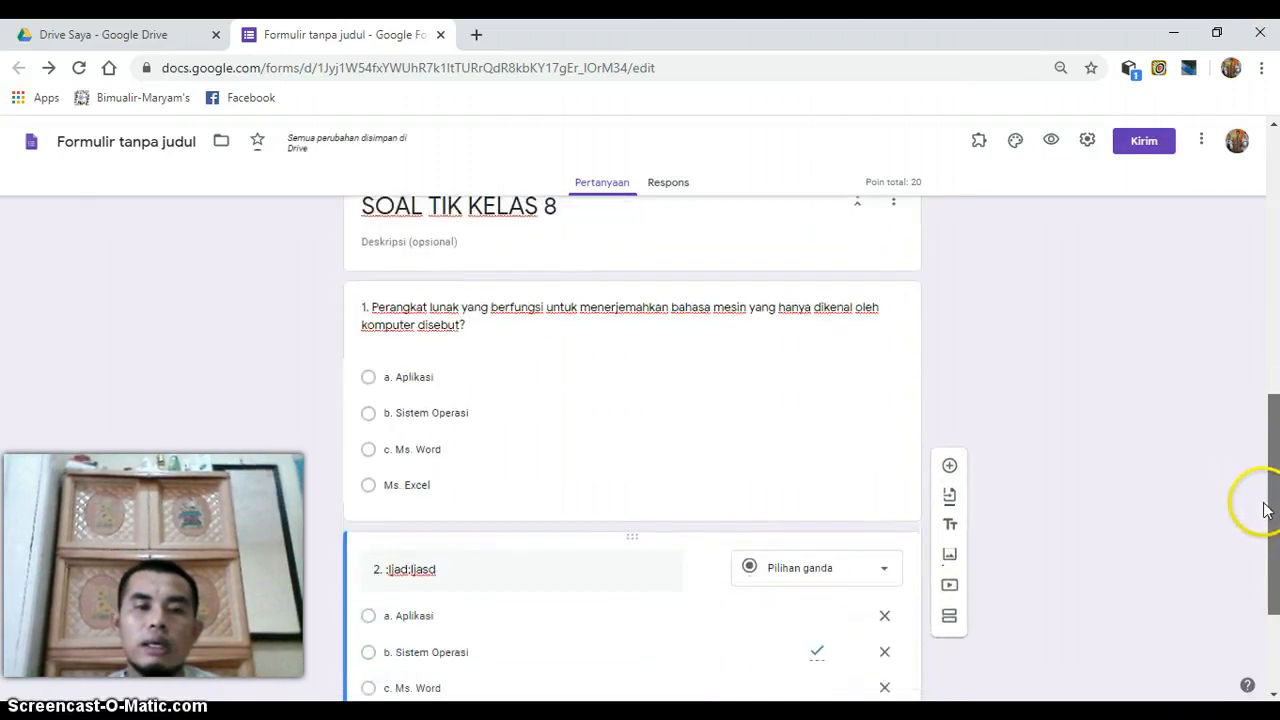
pyautogui.click(600, 409)
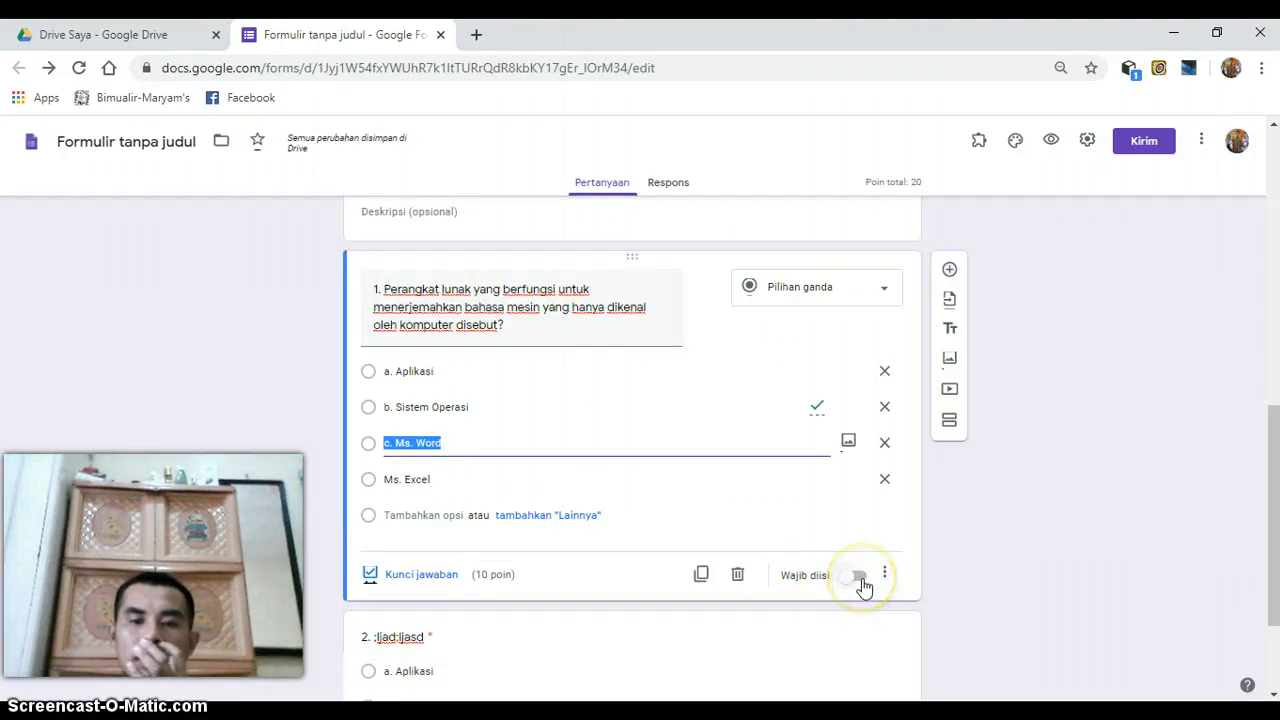
pyautogui.click(862, 584)
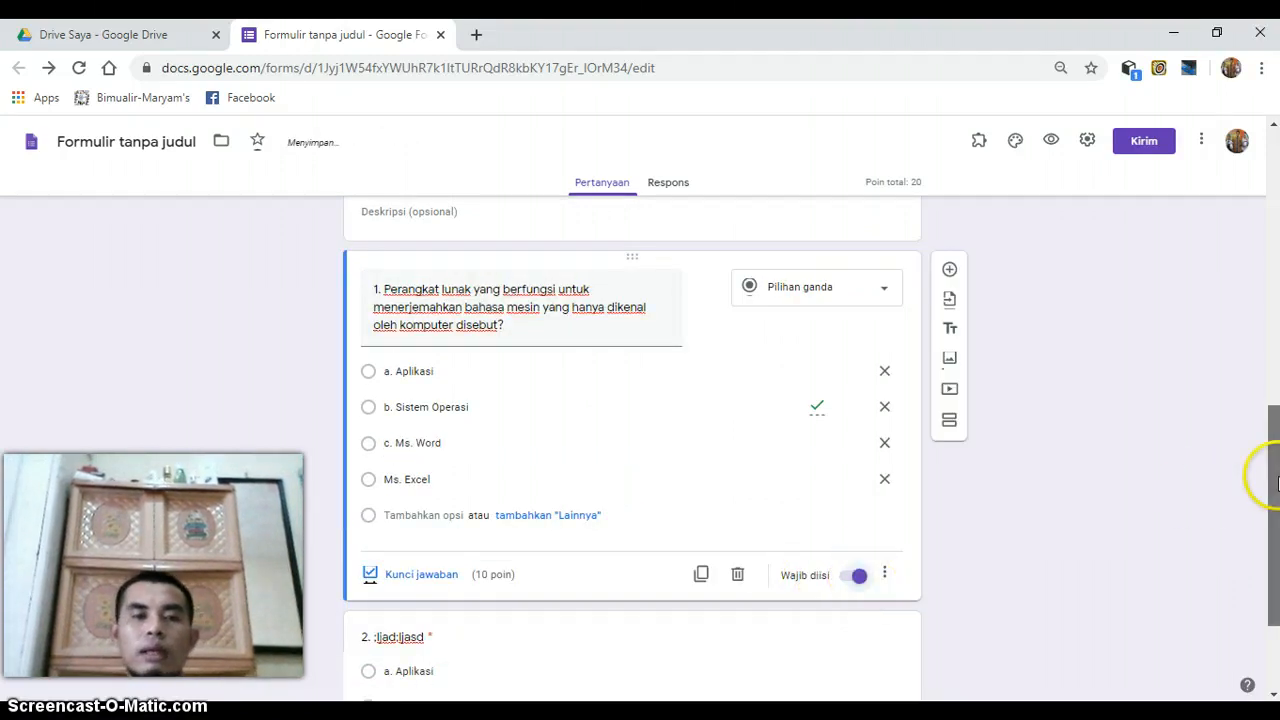
# - Open the form's theme options and insert the paintbrushes picture from the "Kantor dan Sekolah" theme category as the header
pyautogui.moveTo(1278, 483); pyautogui.dragTo(1277, 206)
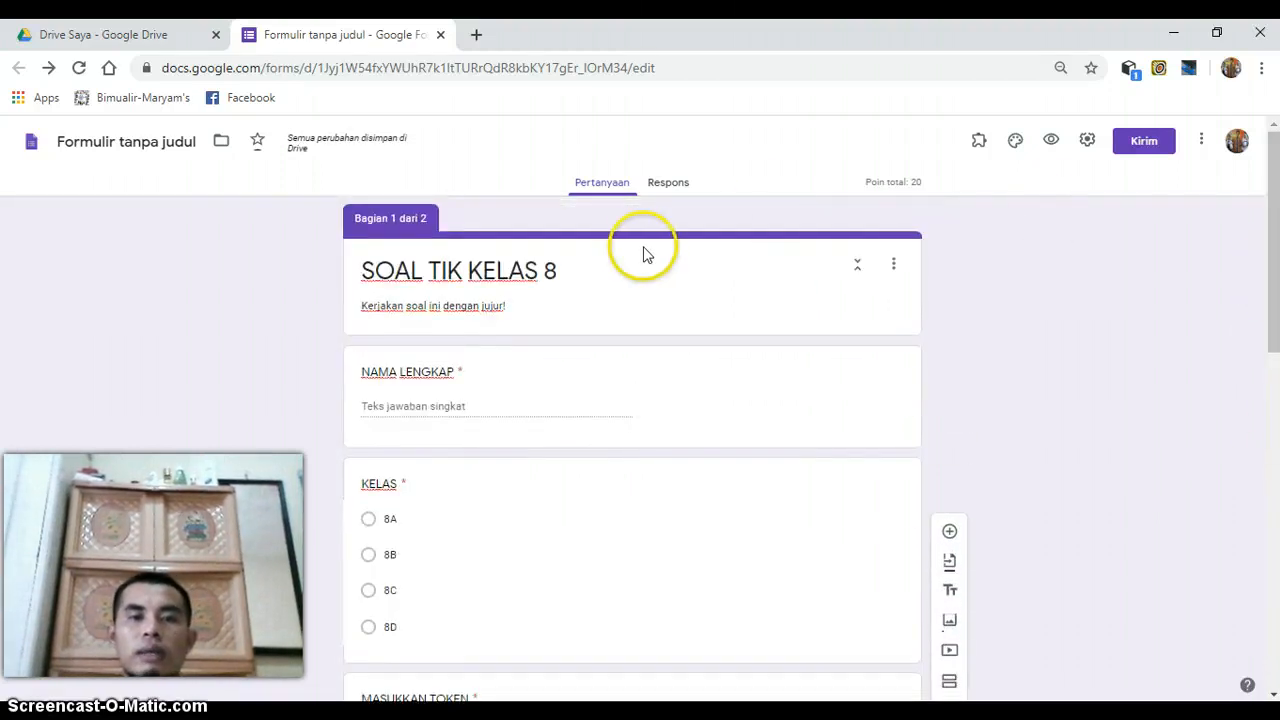
pyautogui.click(1013, 141)
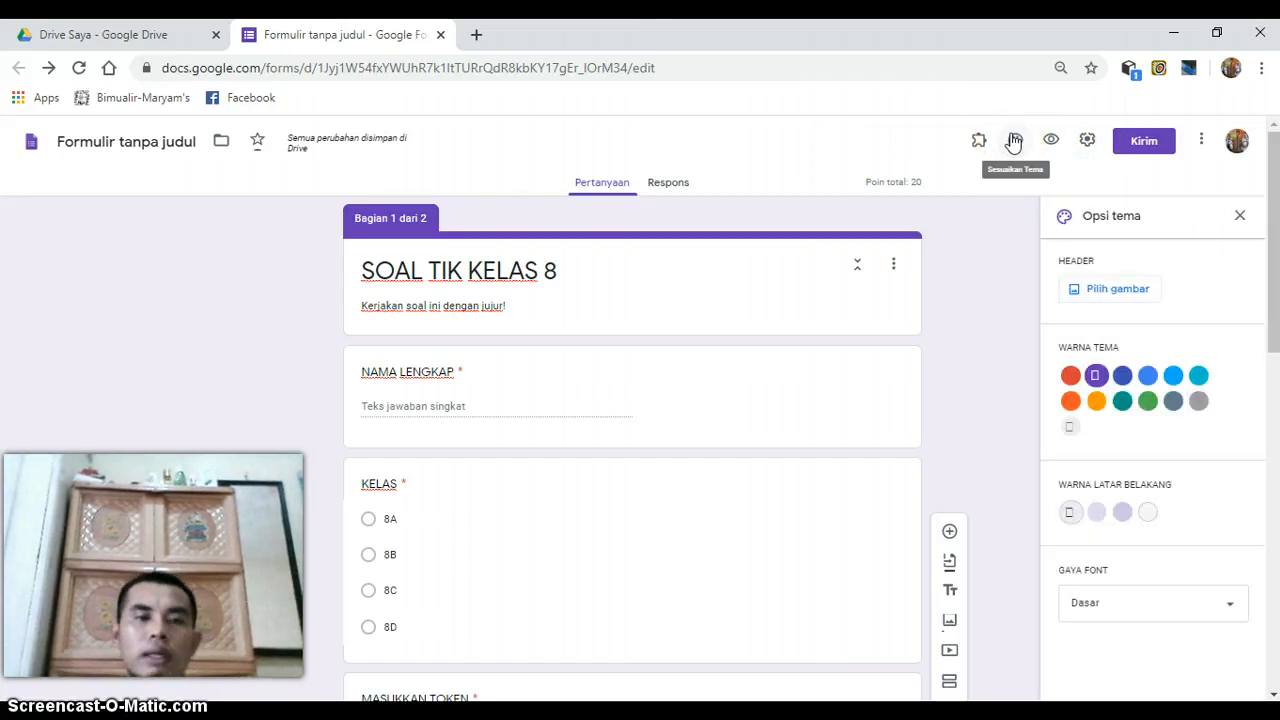
pyautogui.click(1156, 290)
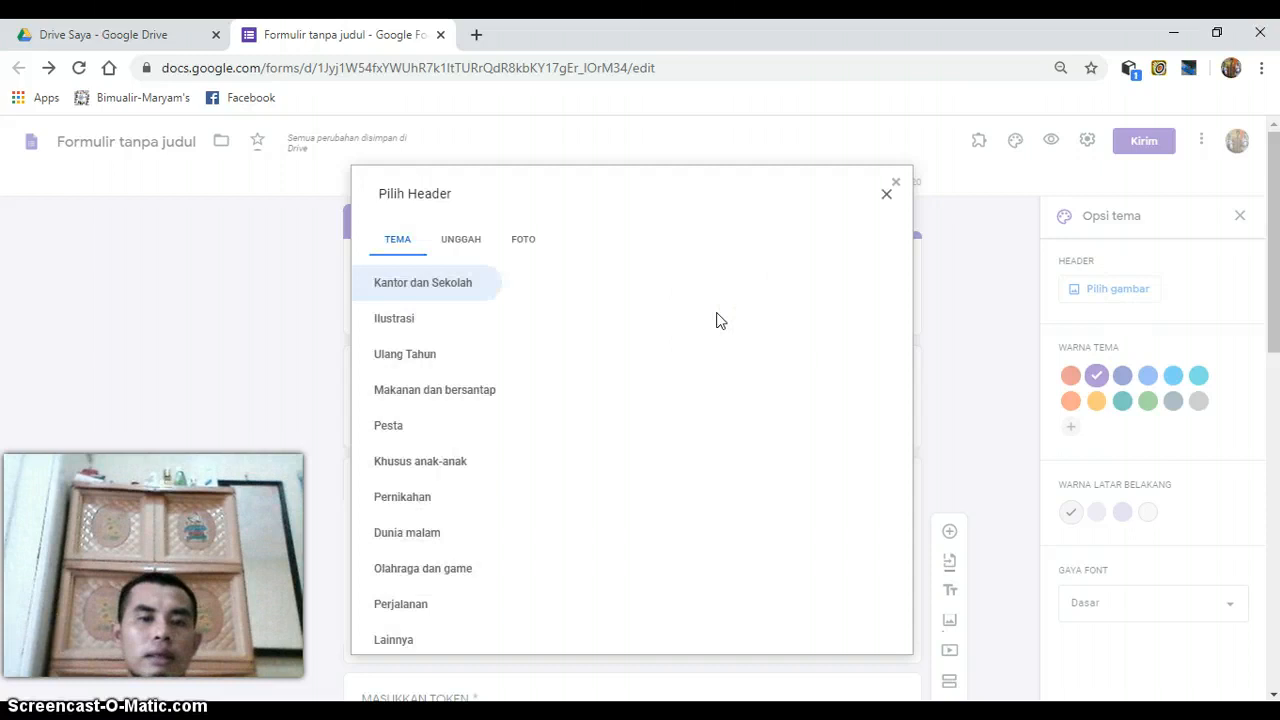
pyautogui.click(440, 300)
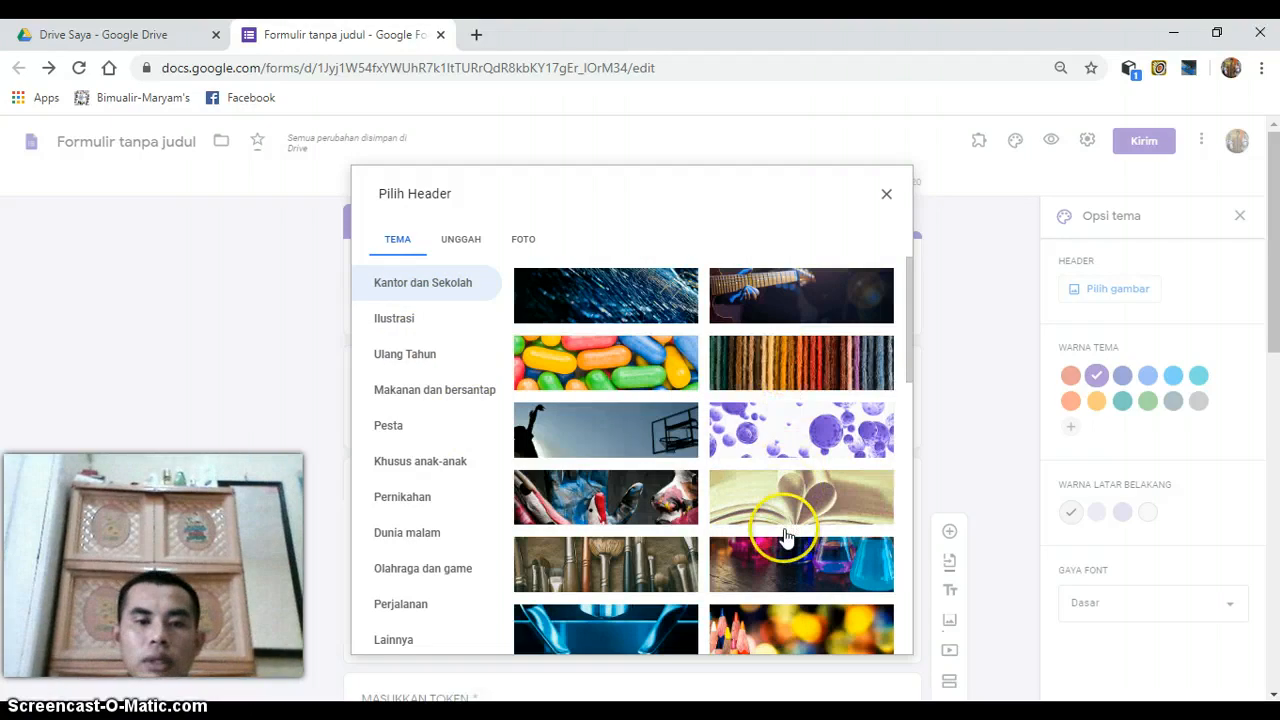
pyautogui.click(630, 560)
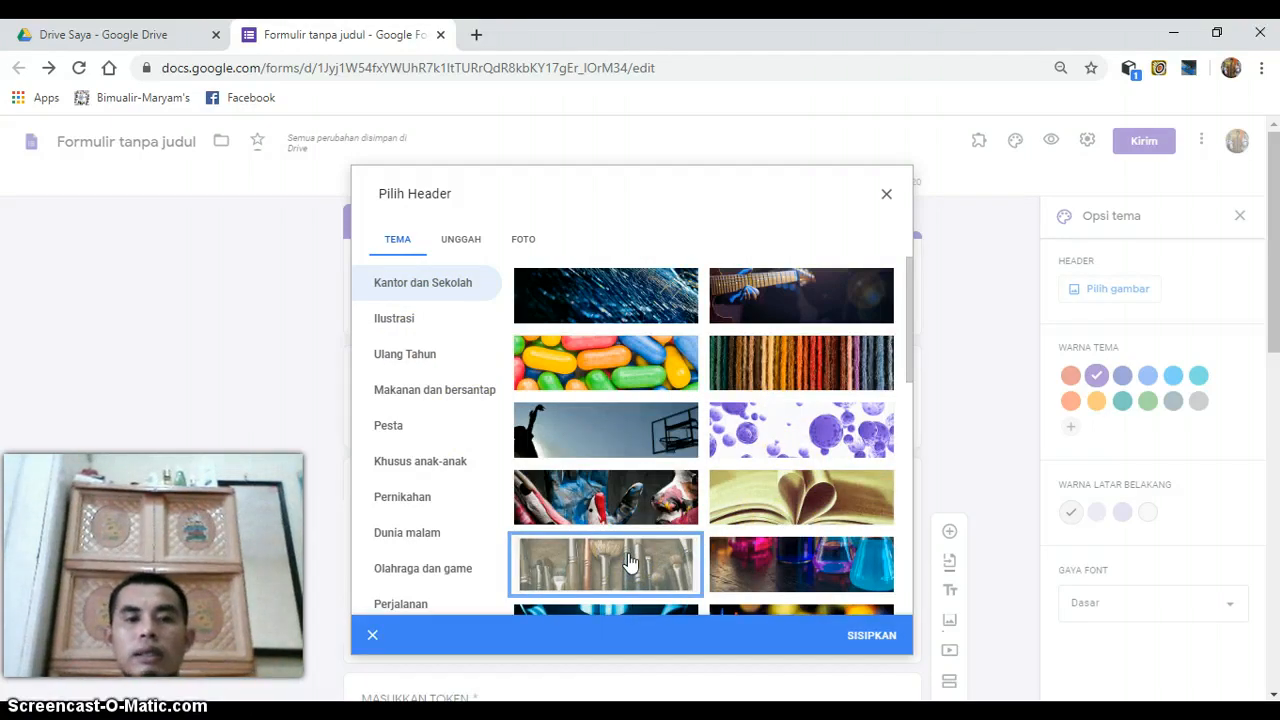
pyautogui.click(862, 635)
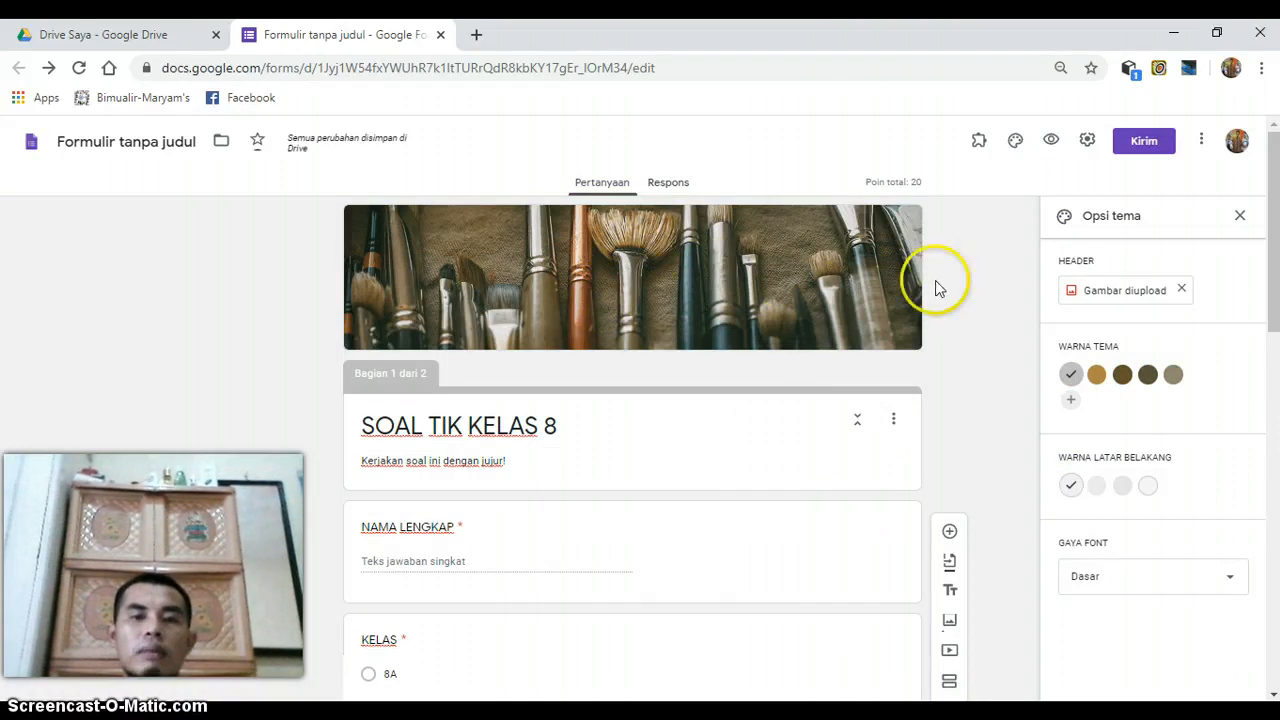
# - Replace the header with the uploaded picture "WhatsApp Image 2020-04-10 at 10.11.44" from the Downloads folder, keeping the suggested crop
pyautogui.click(1124, 298)
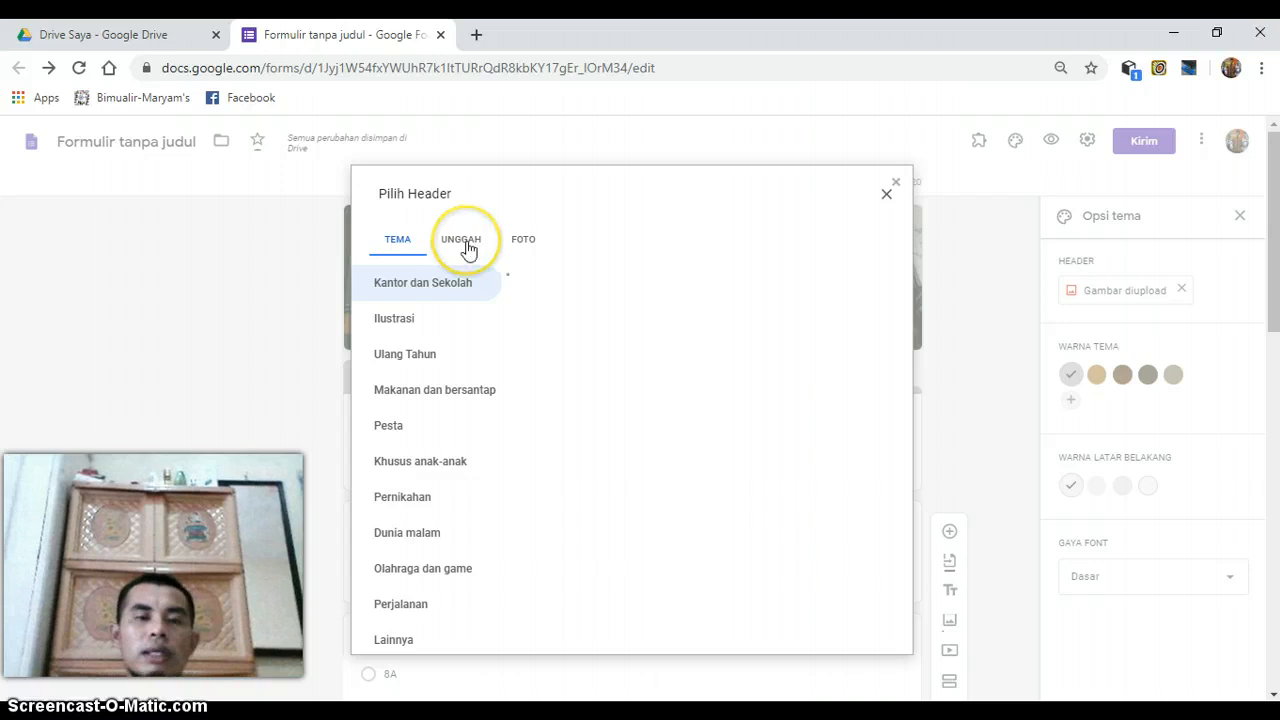
pyautogui.click(466, 245)
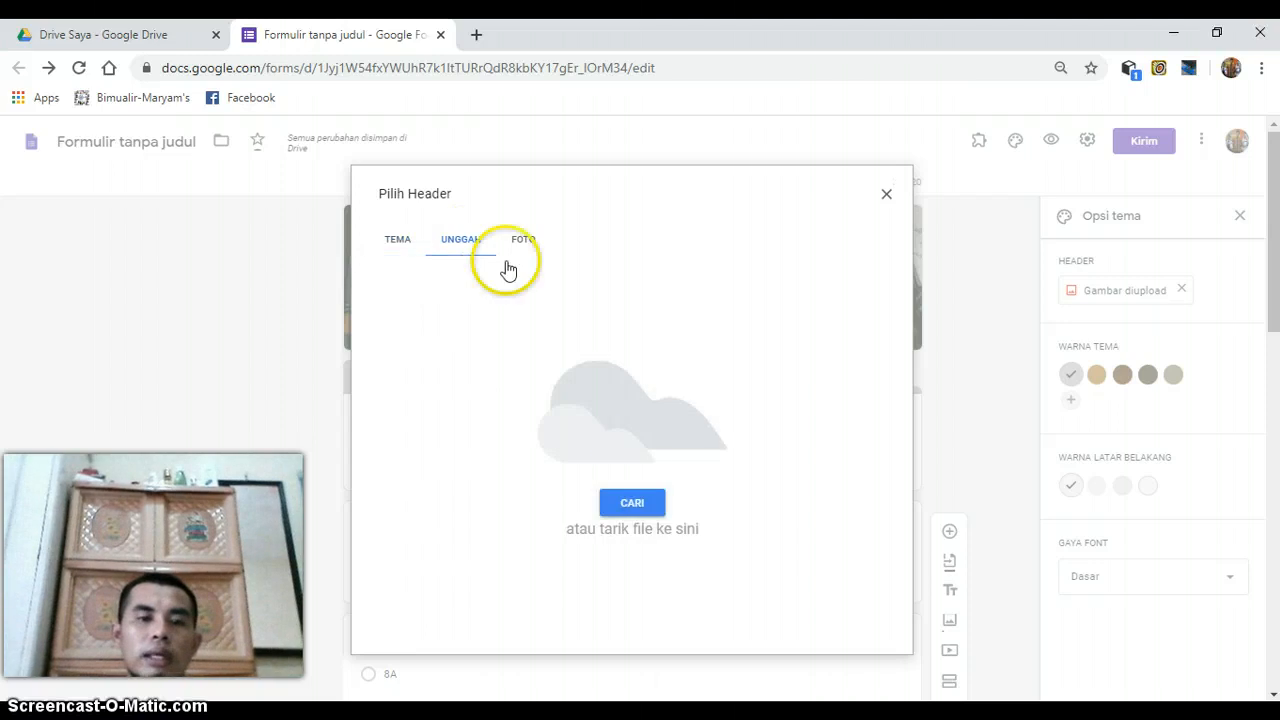
pyautogui.click(625, 505)
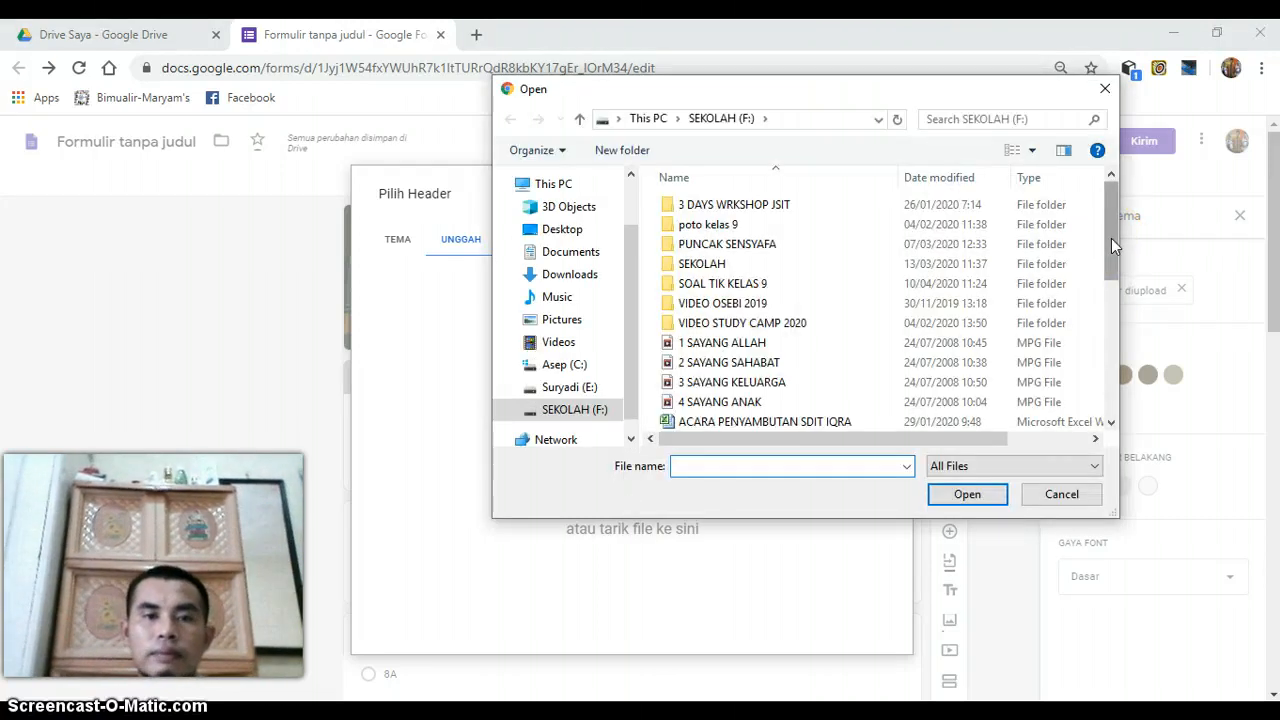
pyautogui.click(569, 254)
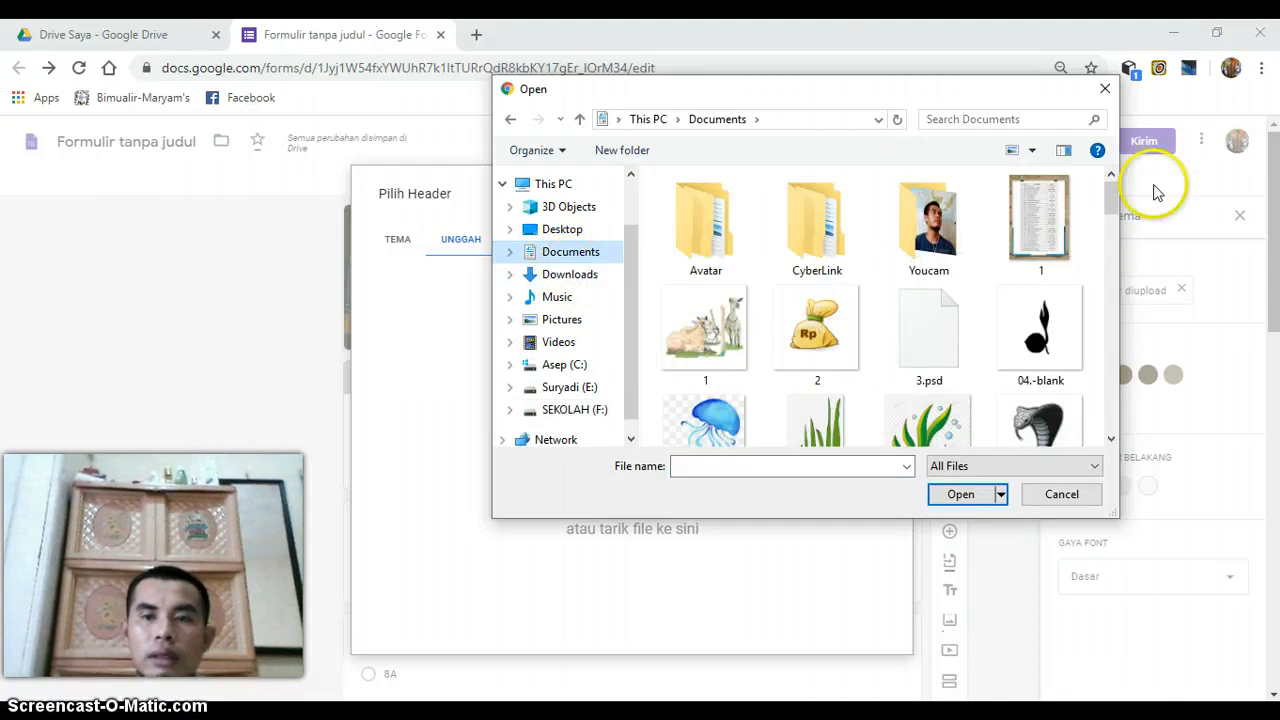
pyautogui.moveTo(1120, 250); pyautogui.dragTo(1063, 143)
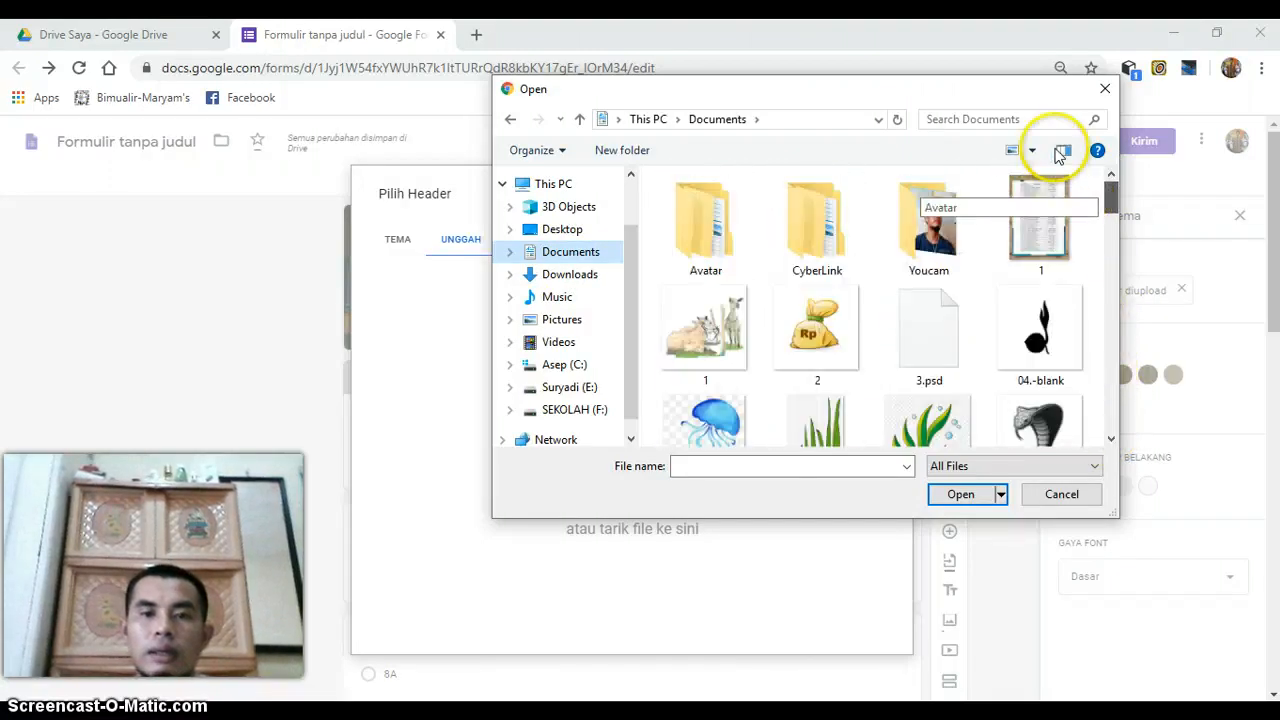
pyautogui.click(560, 278)
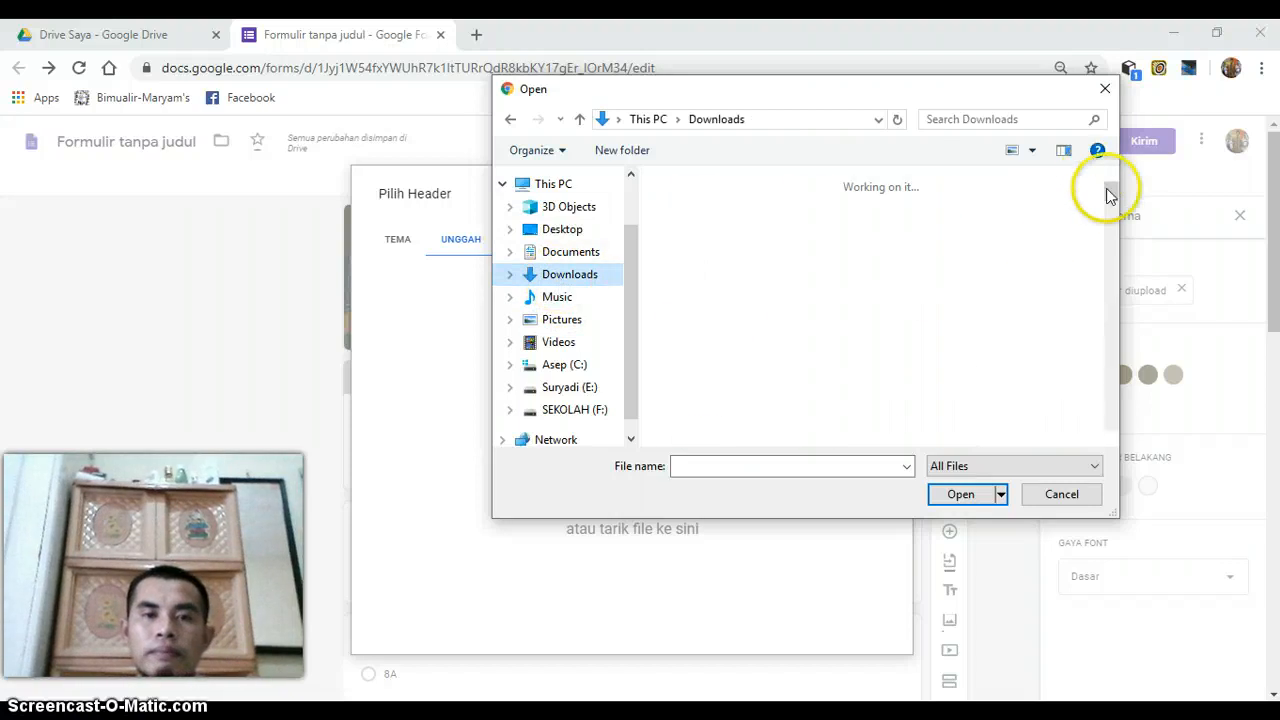
pyautogui.moveTo(1109, 195); pyautogui.dragTo(1111, 431)
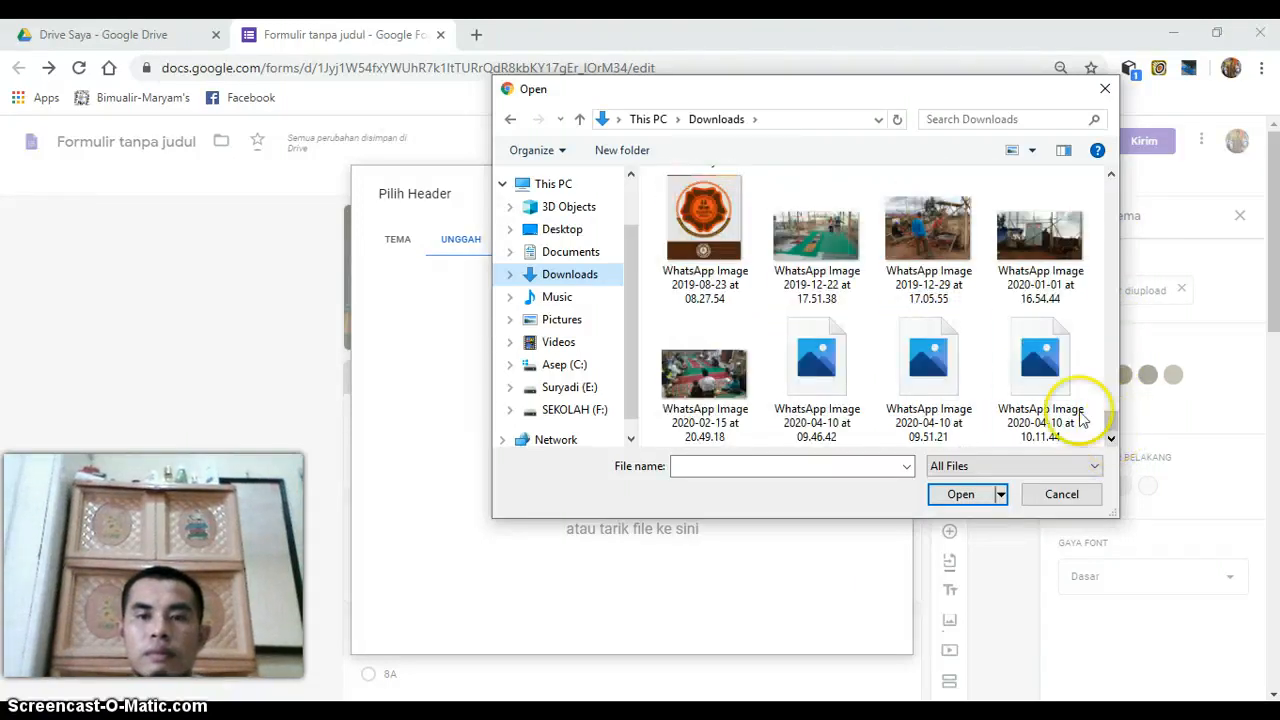
pyautogui.doubleClick(1035, 376)
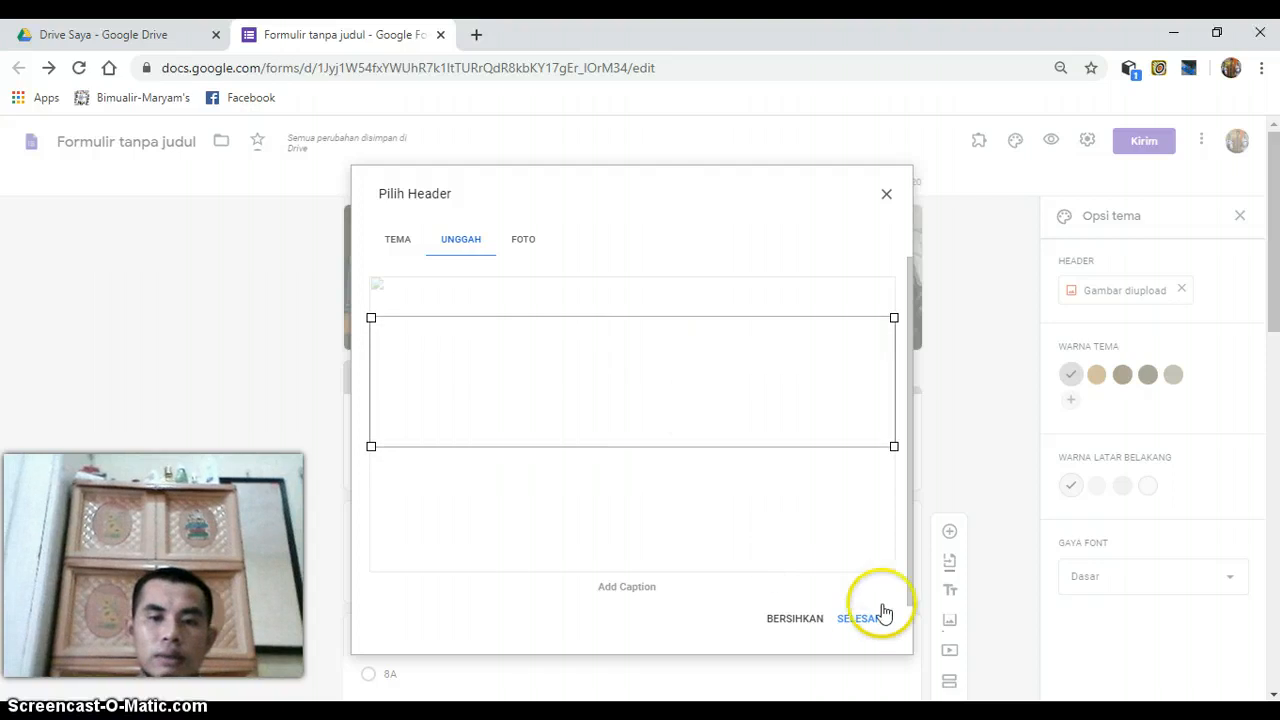
pyautogui.click(857, 620)
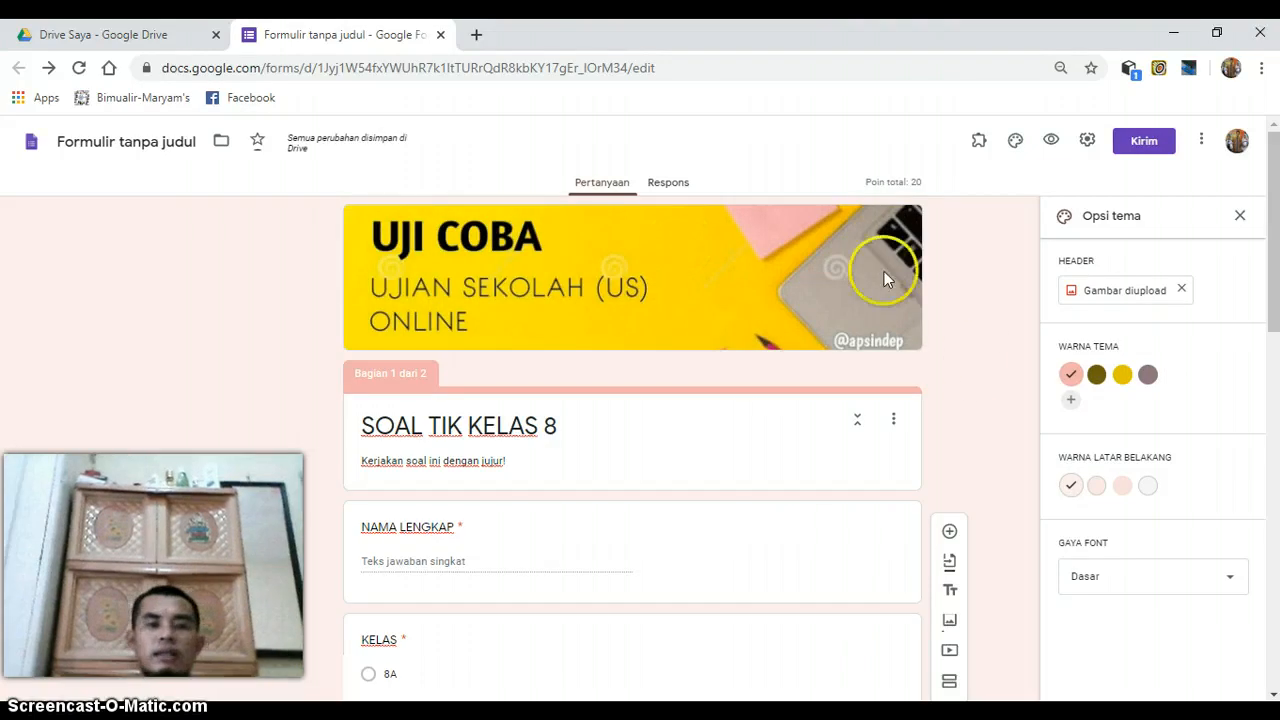
# - Try the yellow and grey-purple theme colours and settle on yellow #e2c700
pyautogui.click(1122, 380)
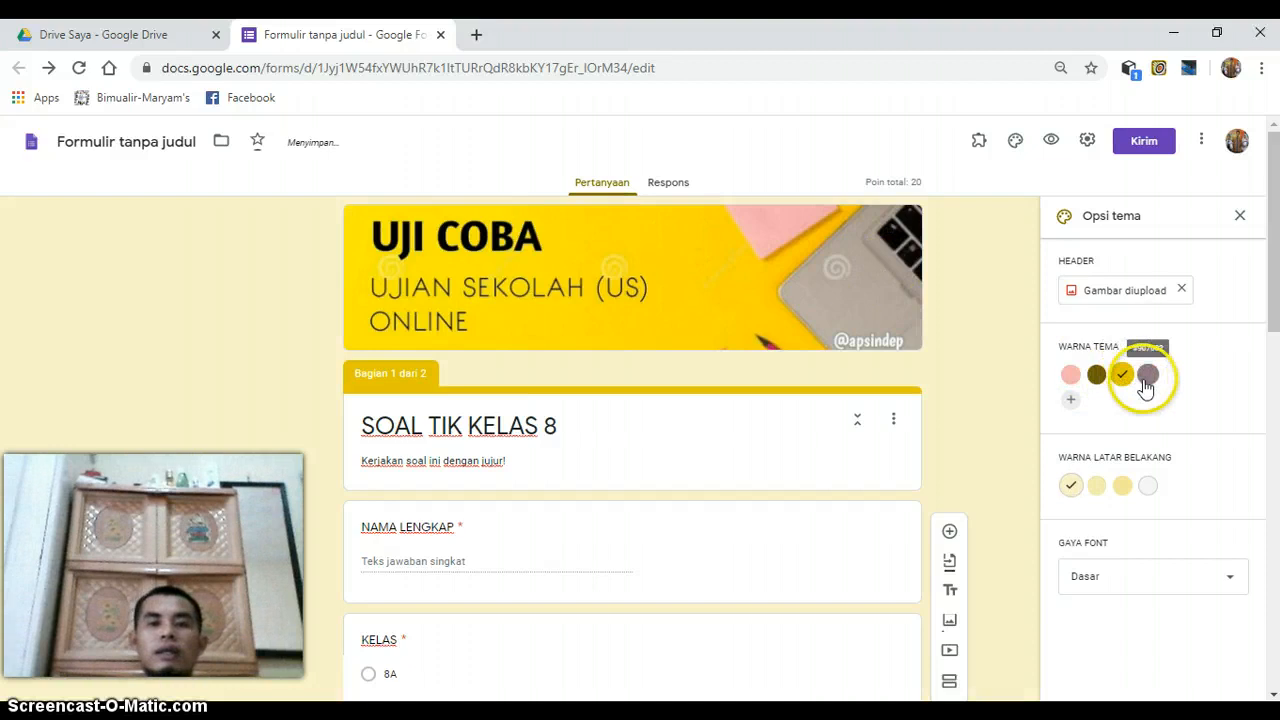
pyautogui.click(1146, 380)
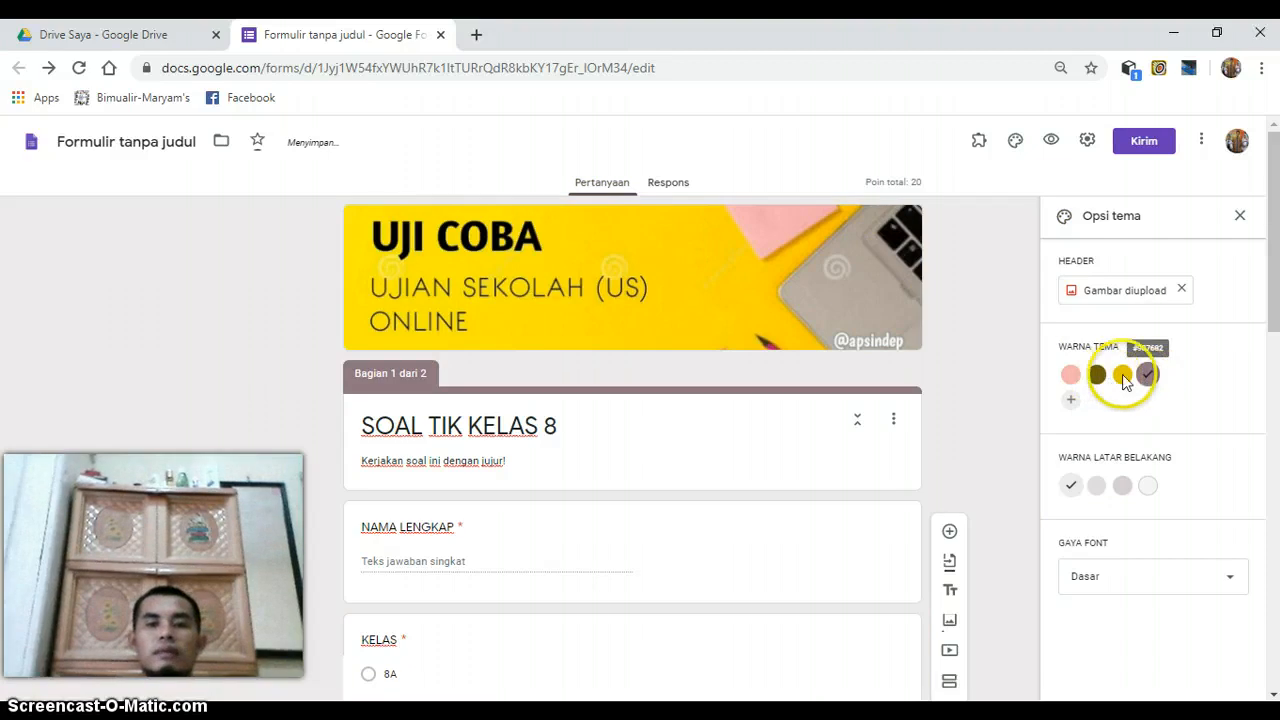
pyautogui.click(1122, 376)
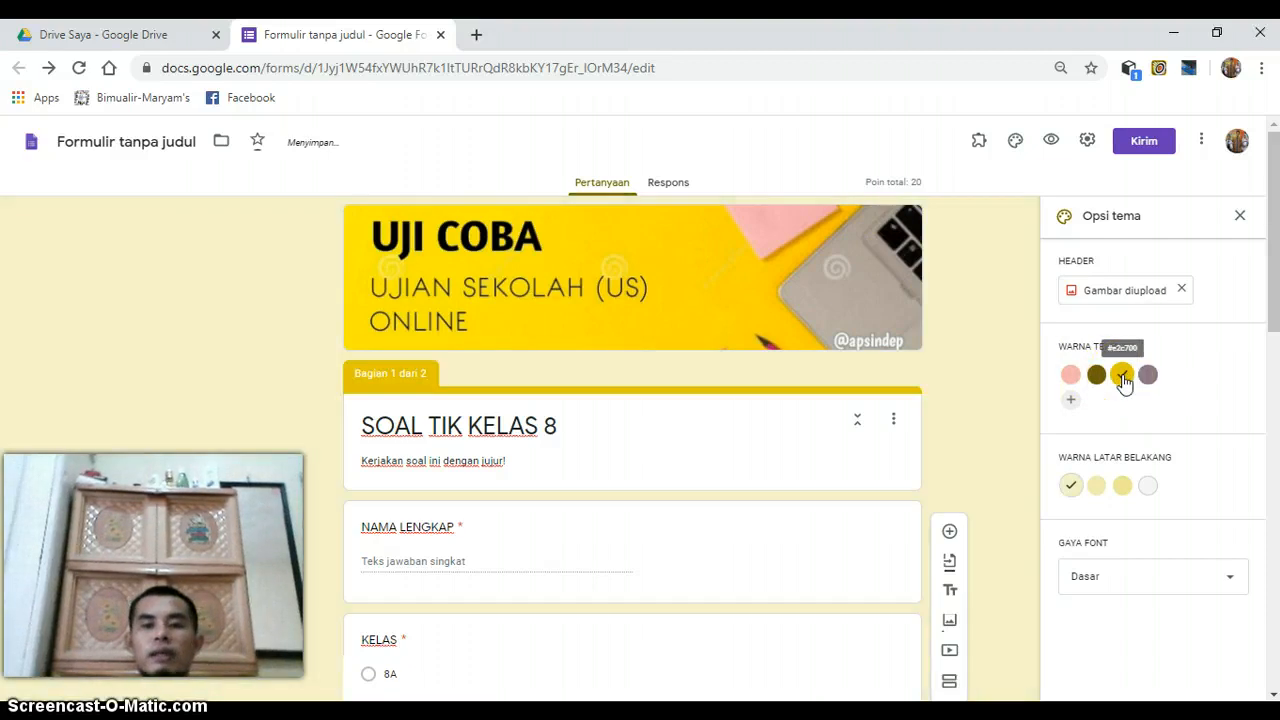
# - Try the decorative font style, set the form's font style to "Lucu" and close the theme options
pyautogui.click(1189, 584)
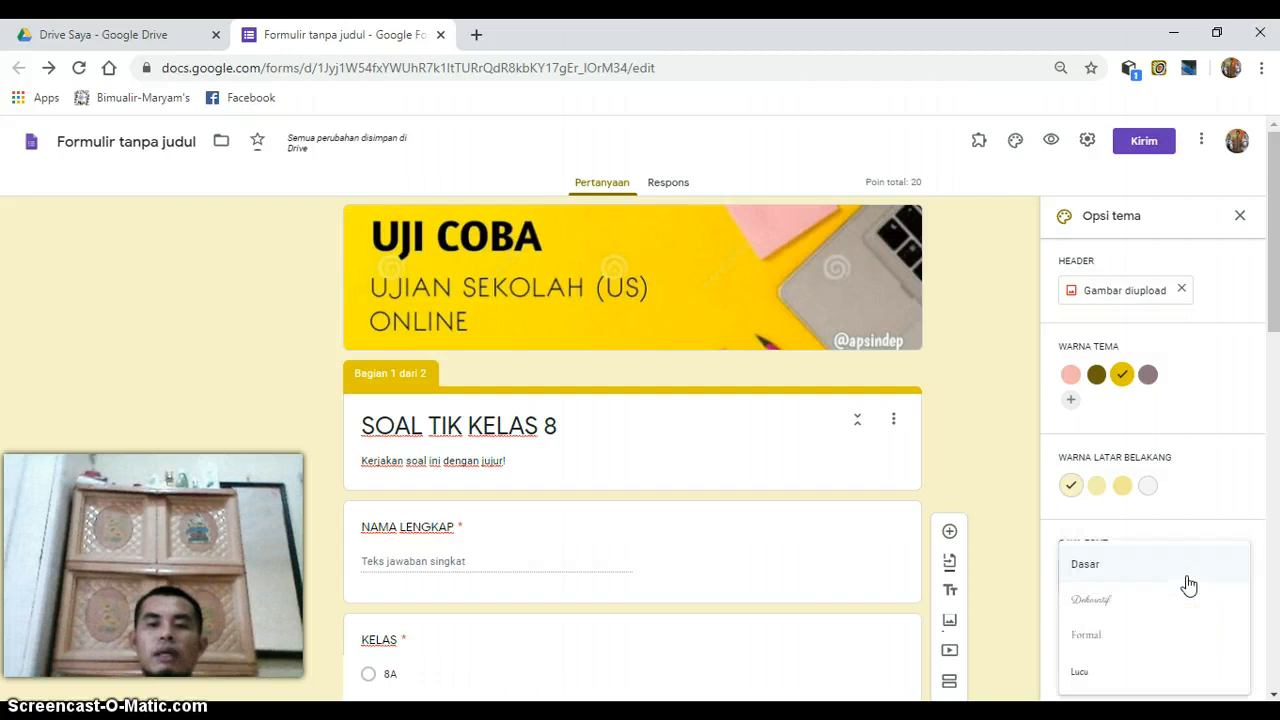
pyautogui.click(1097, 601)
pyautogui.click(1116, 592)
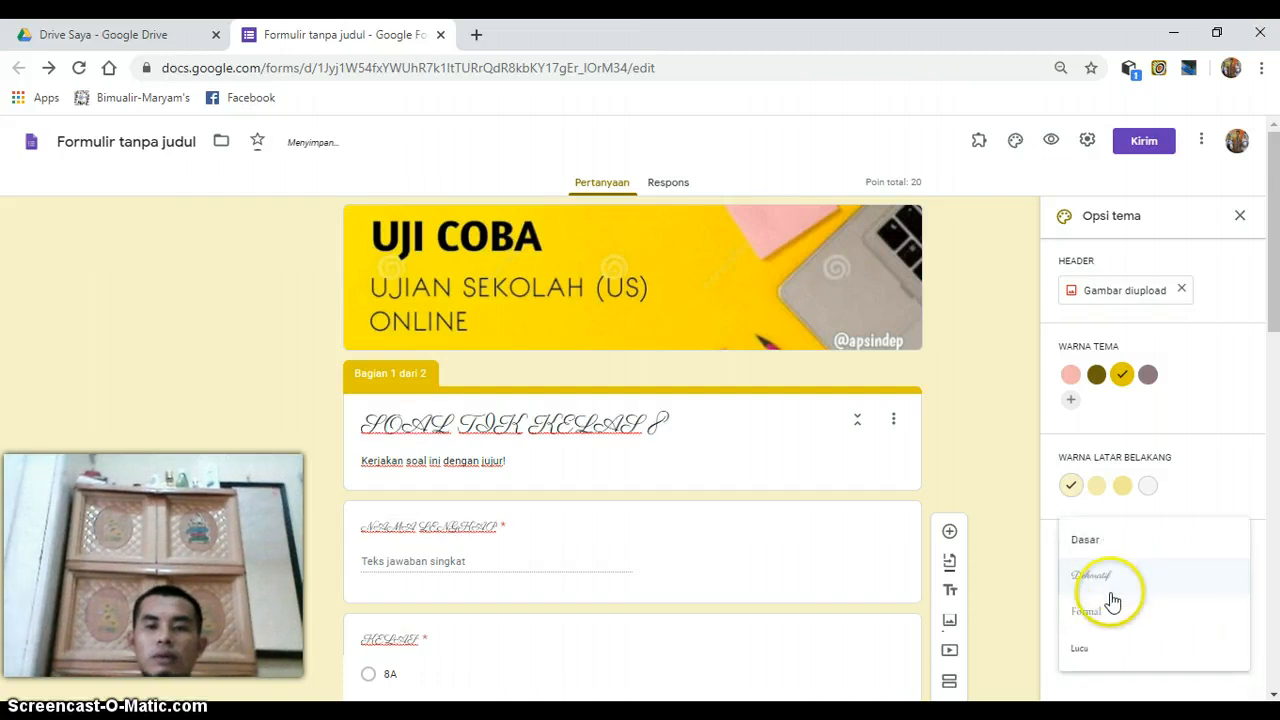
pyautogui.click(1083, 650)
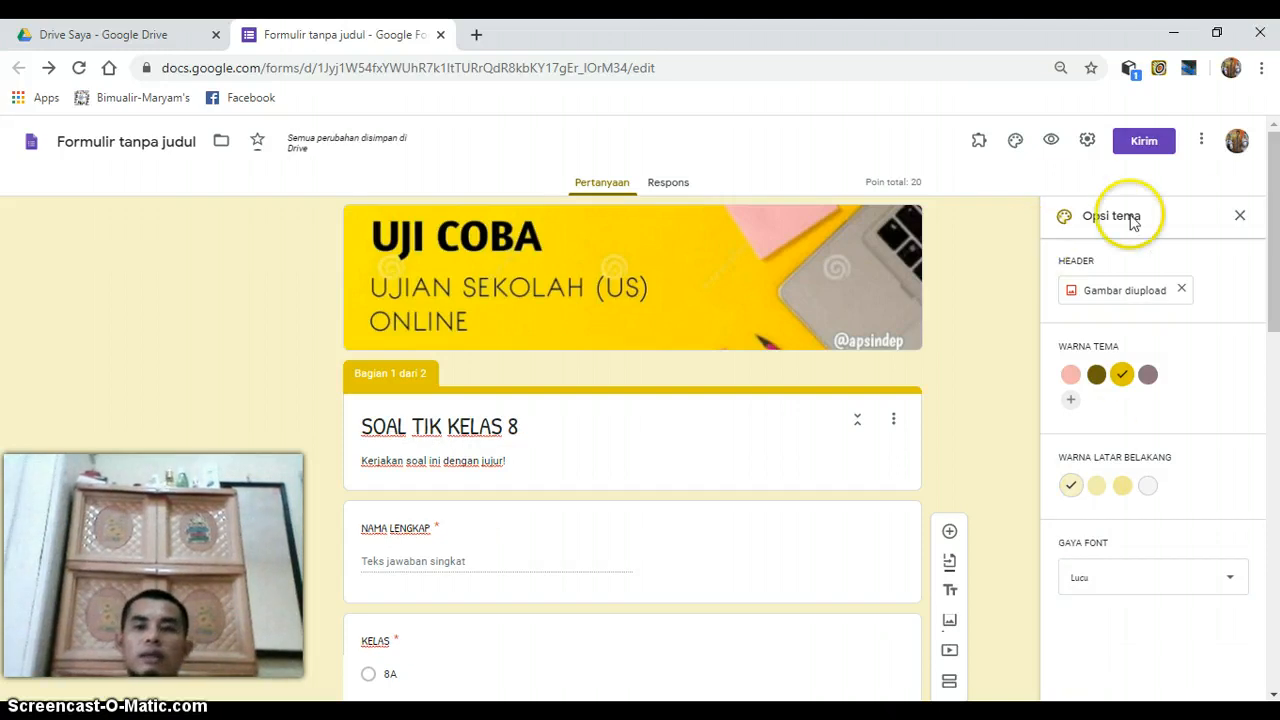
pyautogui.click(1242, 217)
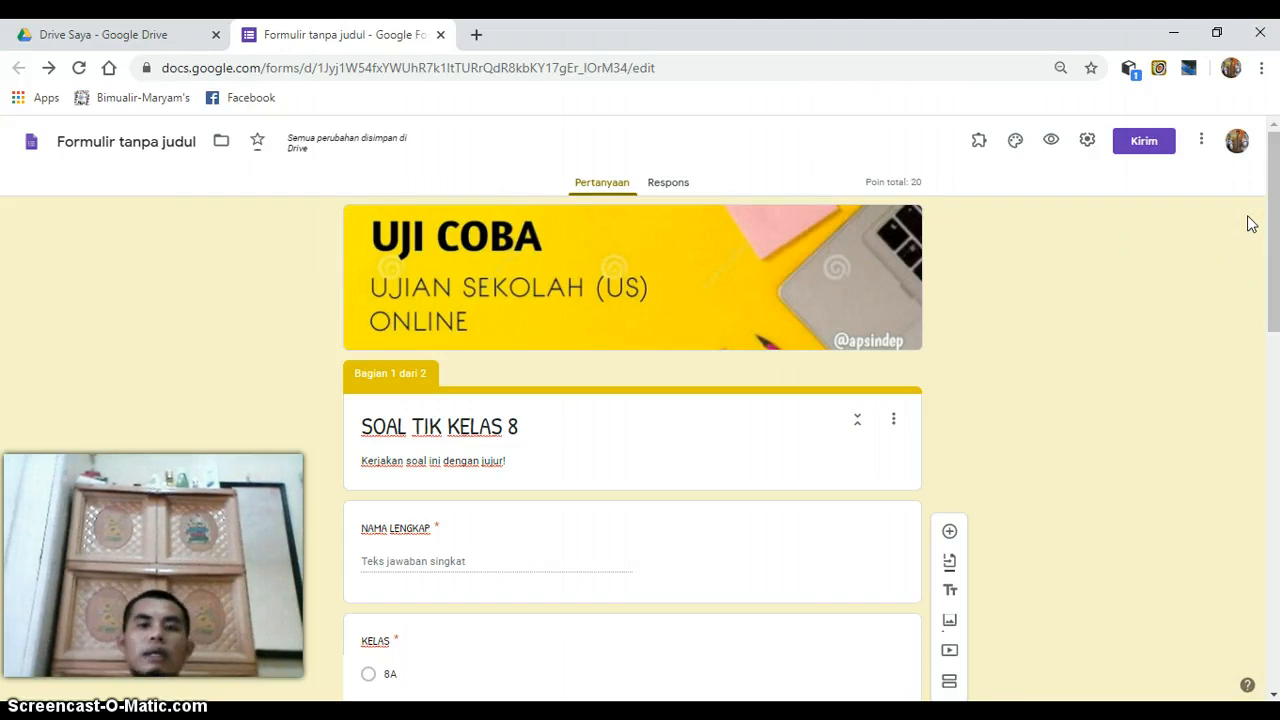
pyautogui.click(1273, 224)
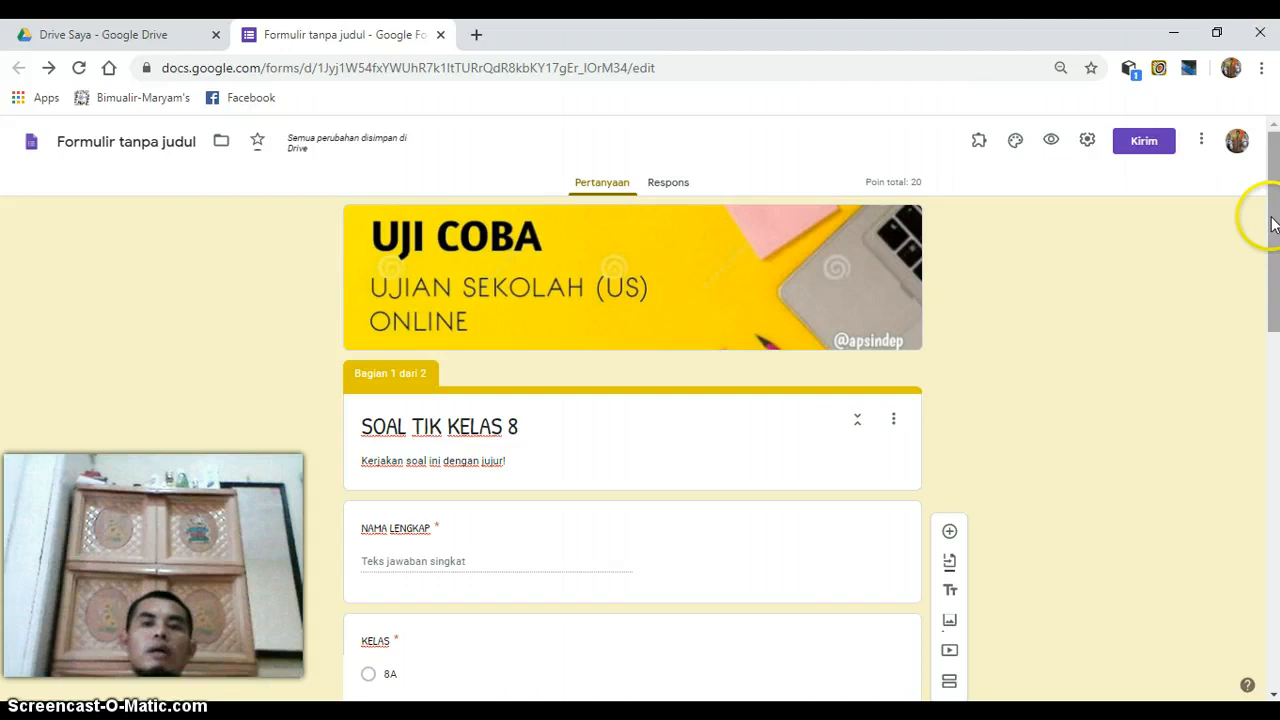
# - Open the formLimiter add-on's limit settings for the form and set the limit type to date and time
pyautogui.click(973, 146)
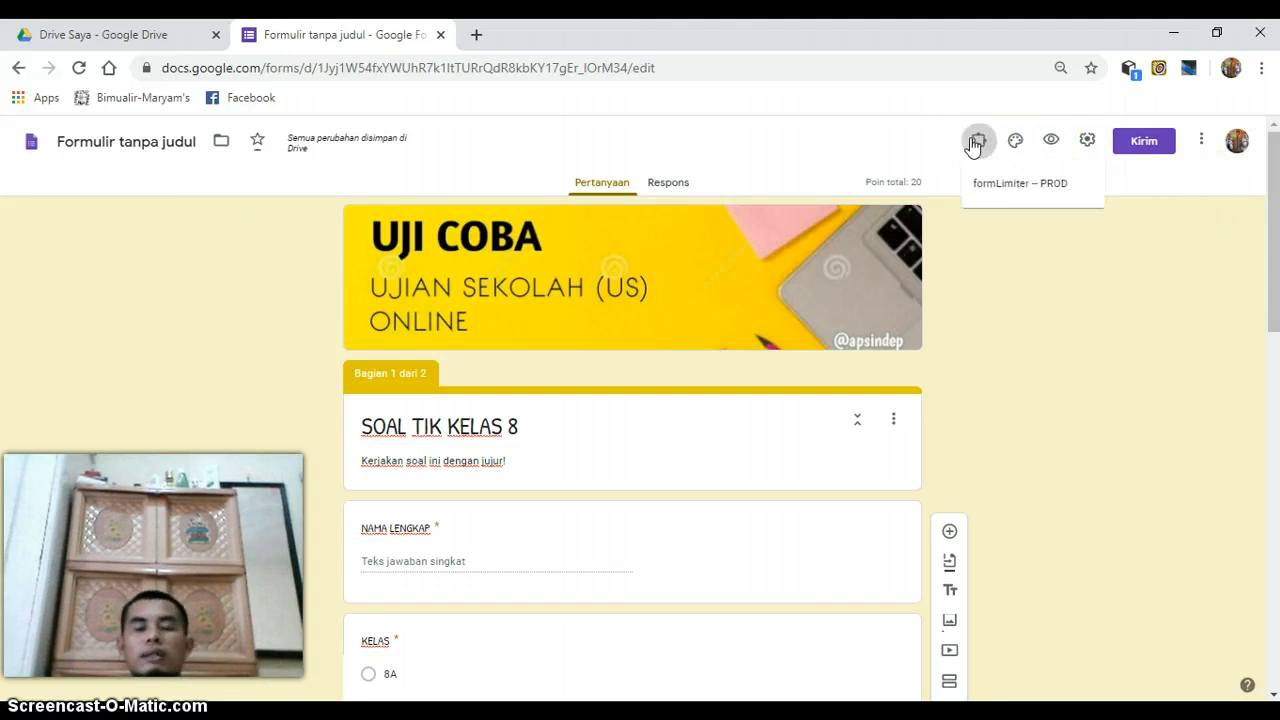
pyautogui.click(993, 192)
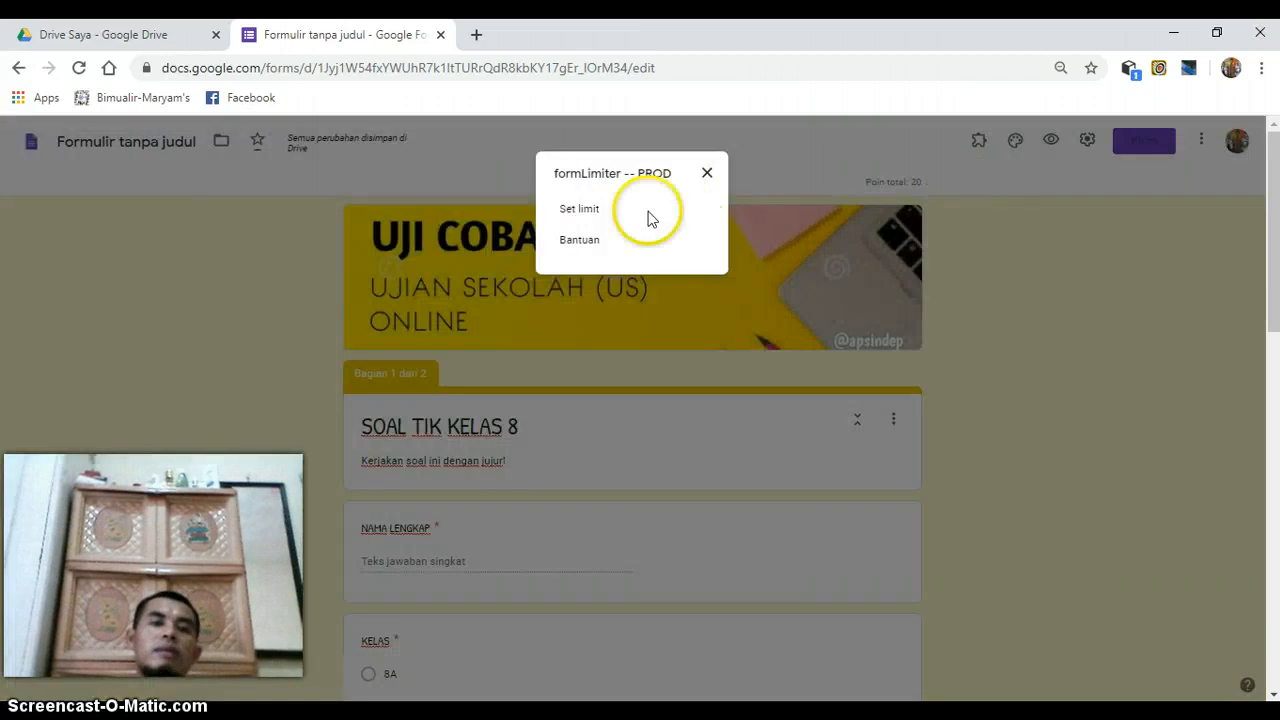
pyautogui.click(579, 211)
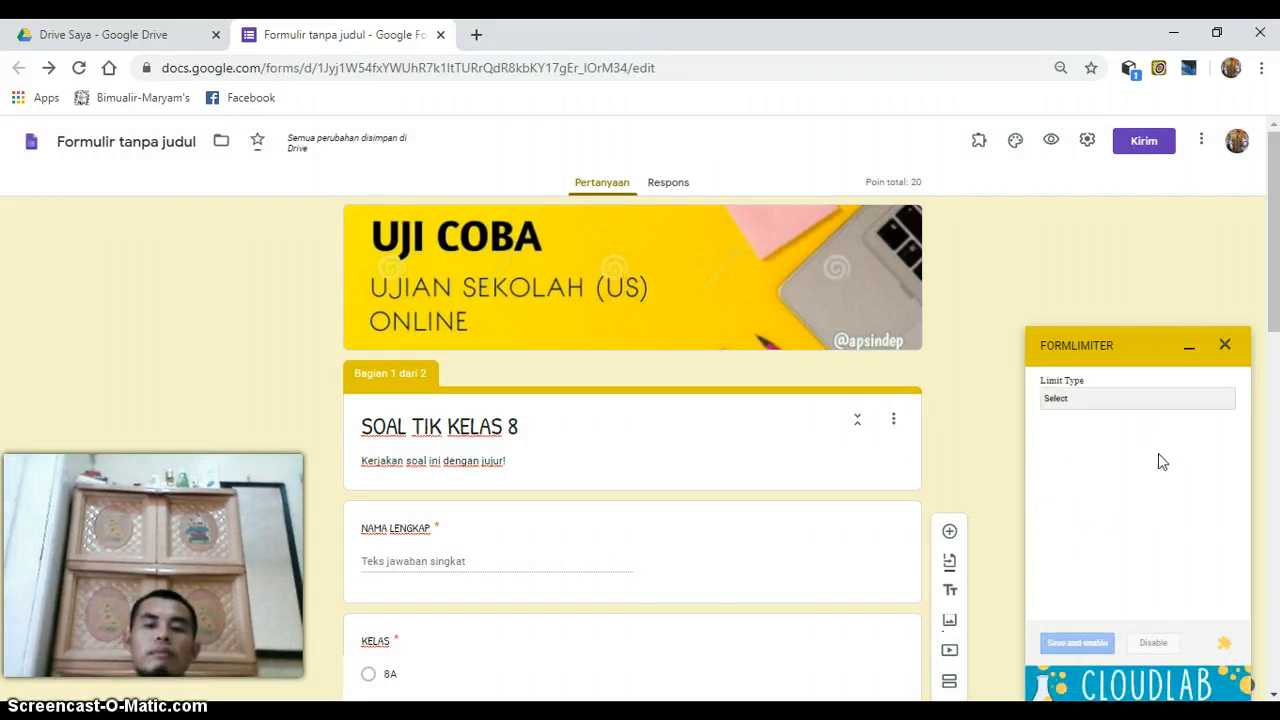
pyautogui.click(1184, 400)
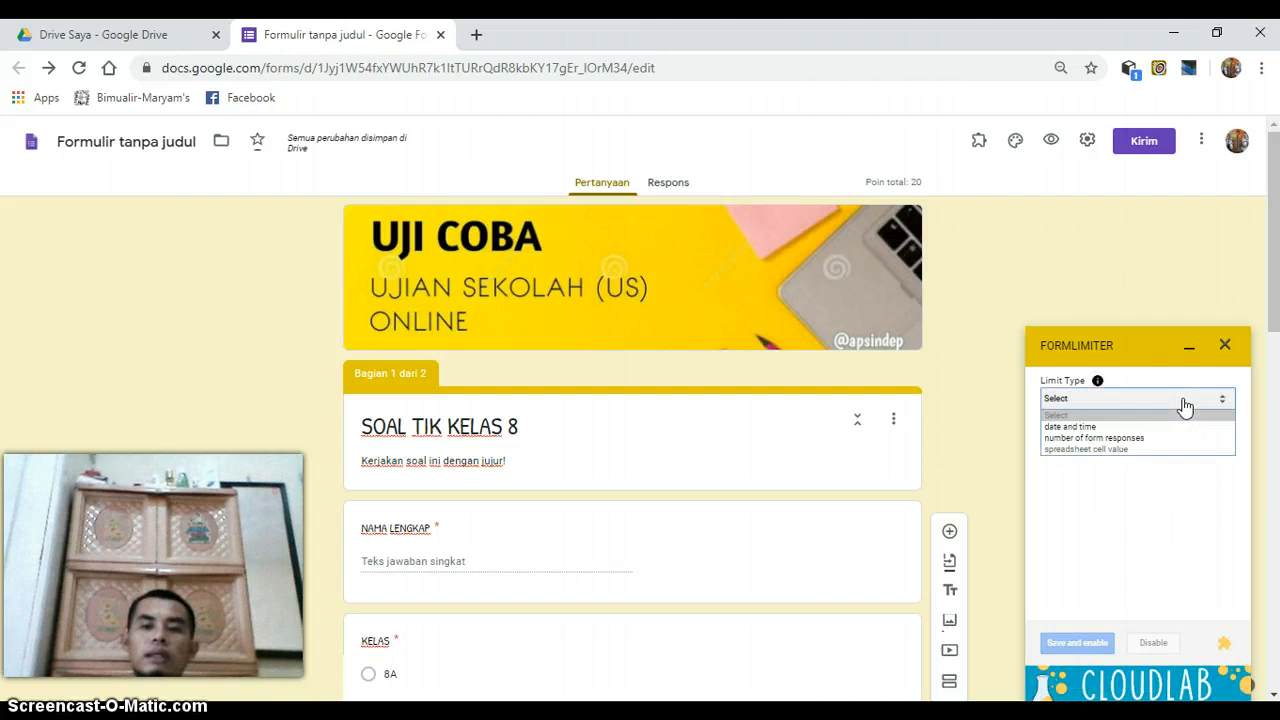
pyautogui.click(1105, 427)
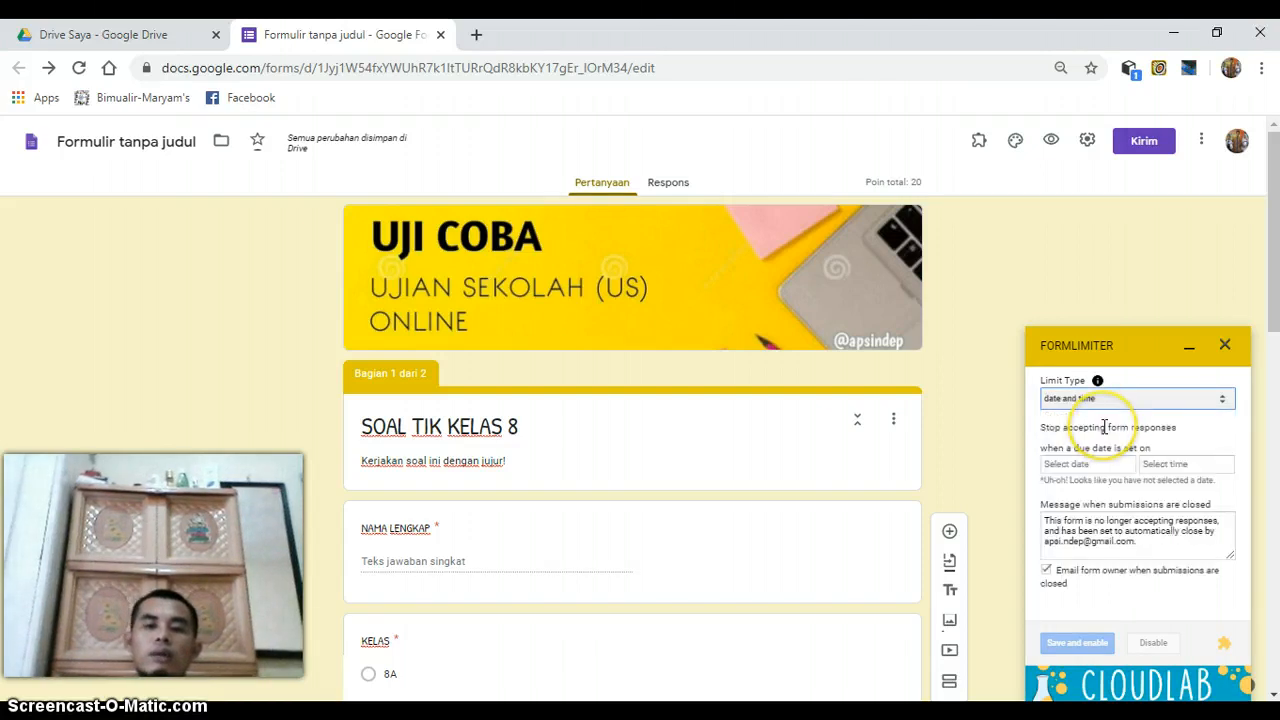
# - Set the formLimiter closing date to 04/15/2020 at 11:00 AM, save and enable the limit, and minimize the add-on
pyautogui.click(1097, 465)
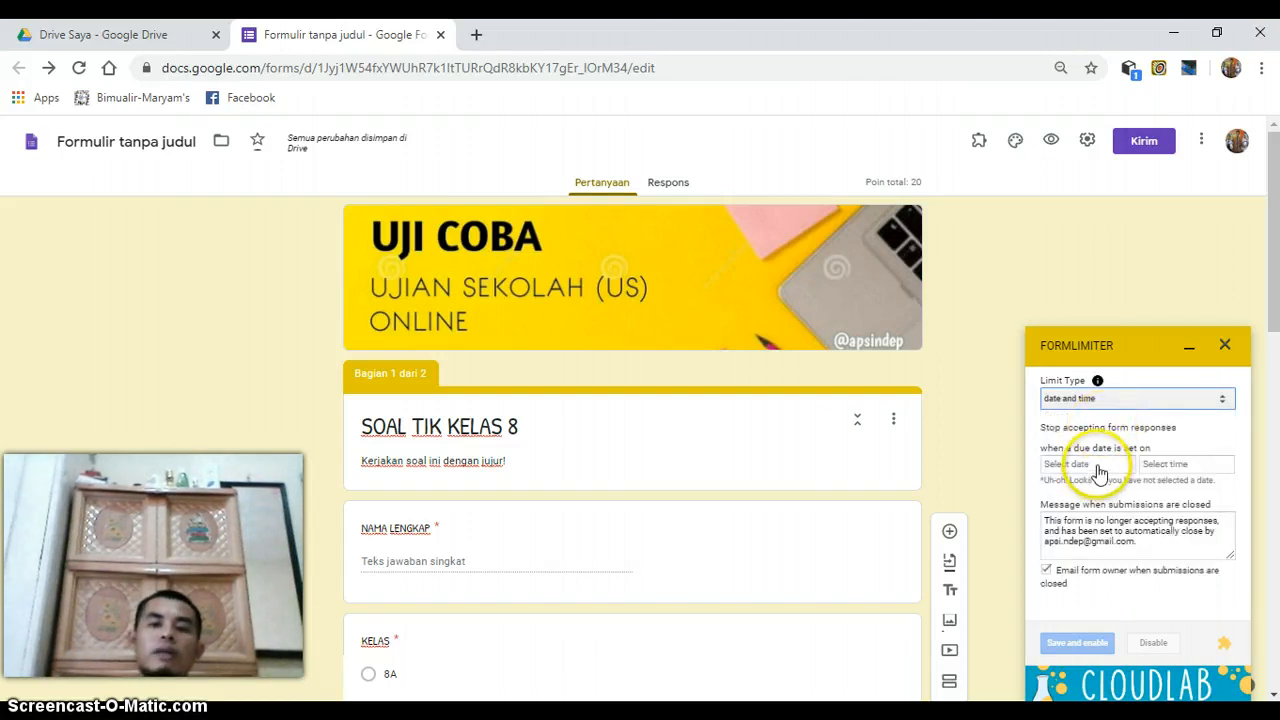
pyautogui.click(1097, 465)
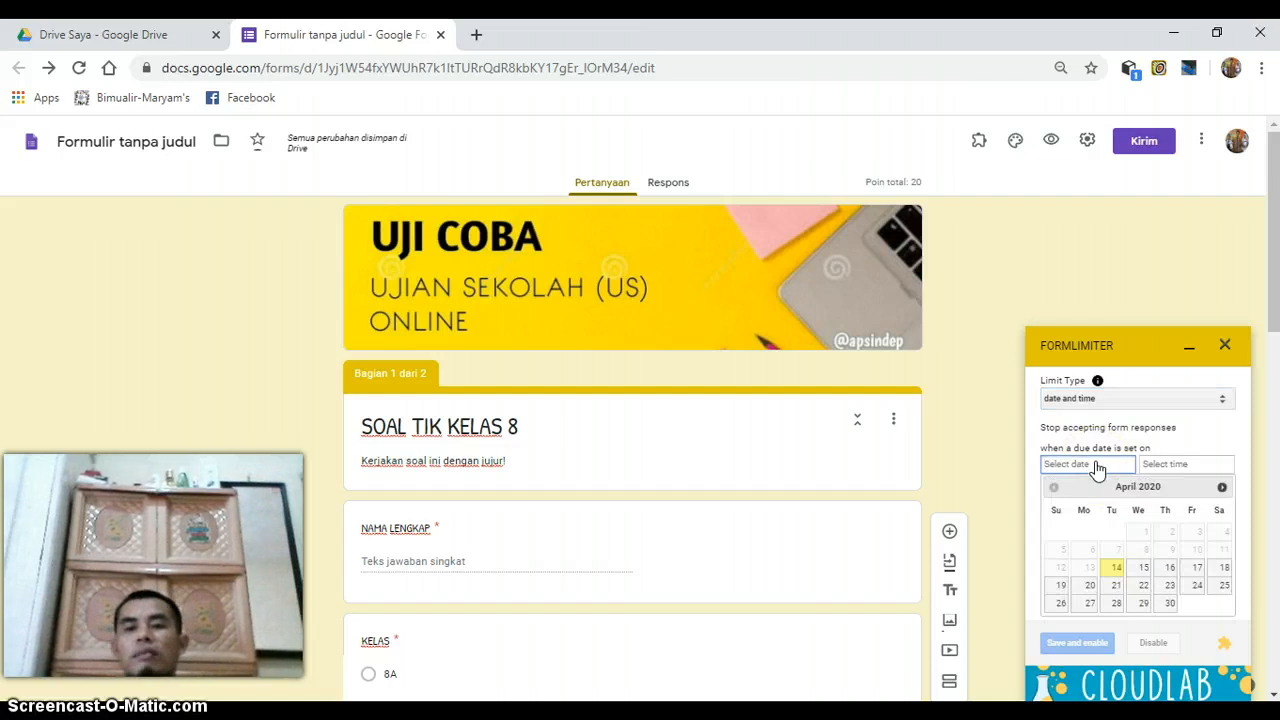
pyautogui.click(1144, 567)
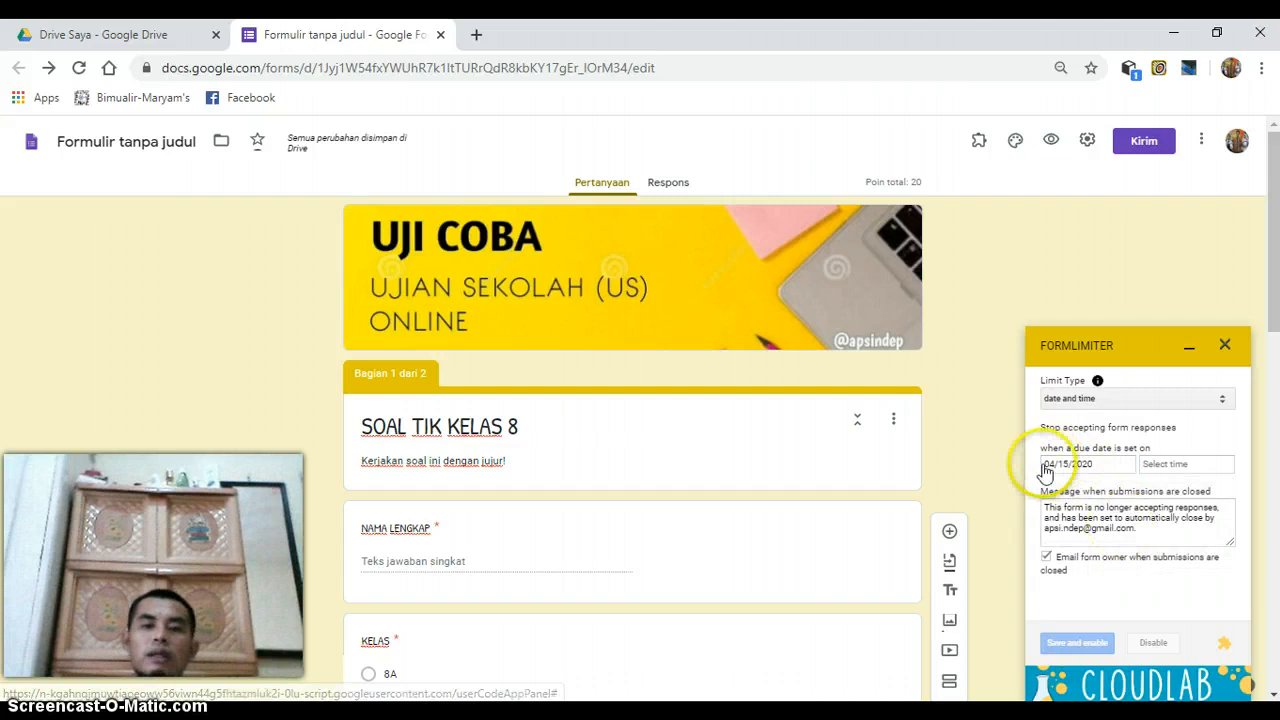
pyautogui.click(1175, 468)
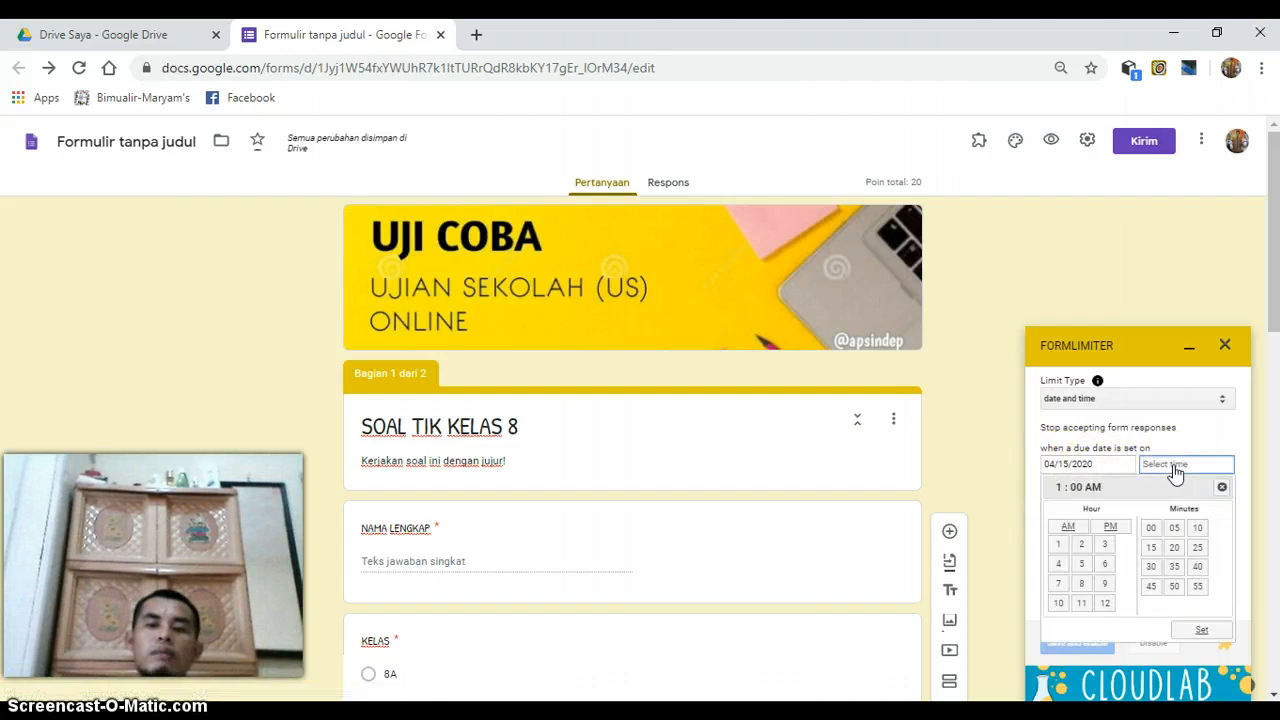
pyautogui.click(1058, 552)
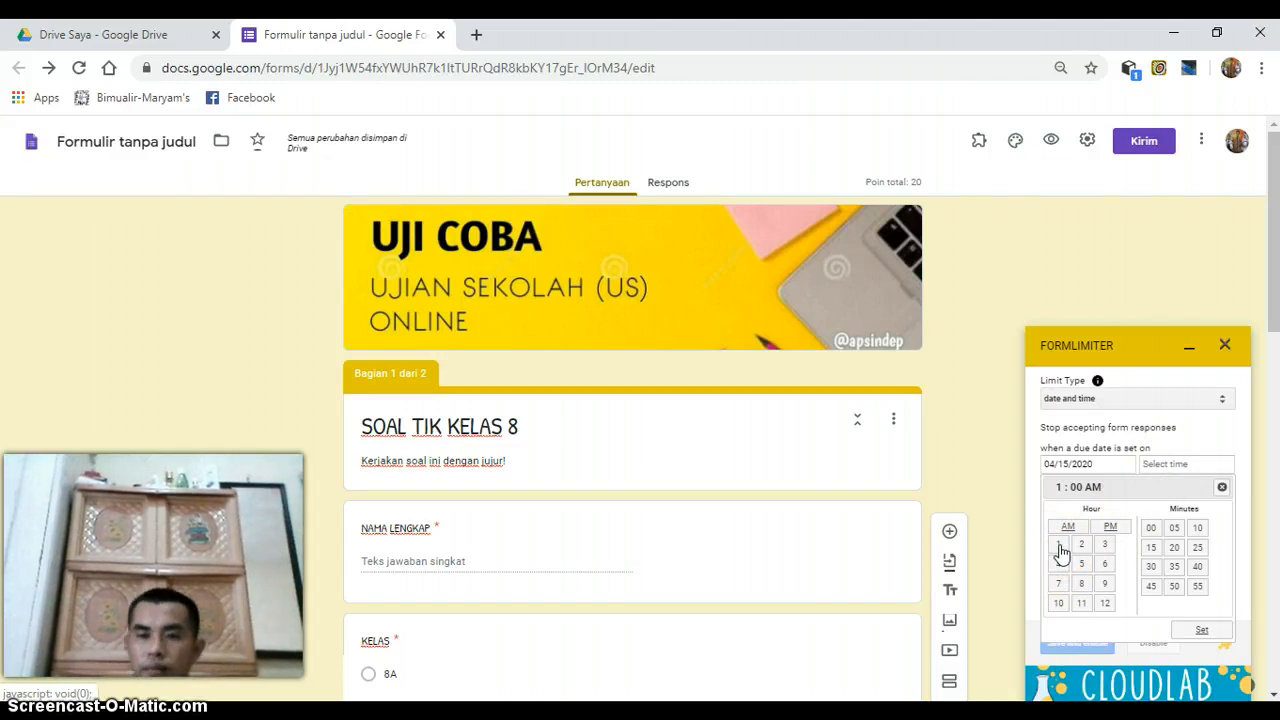
pyautogui.click(1093, 570)
pyautogui.click(1084, 605)
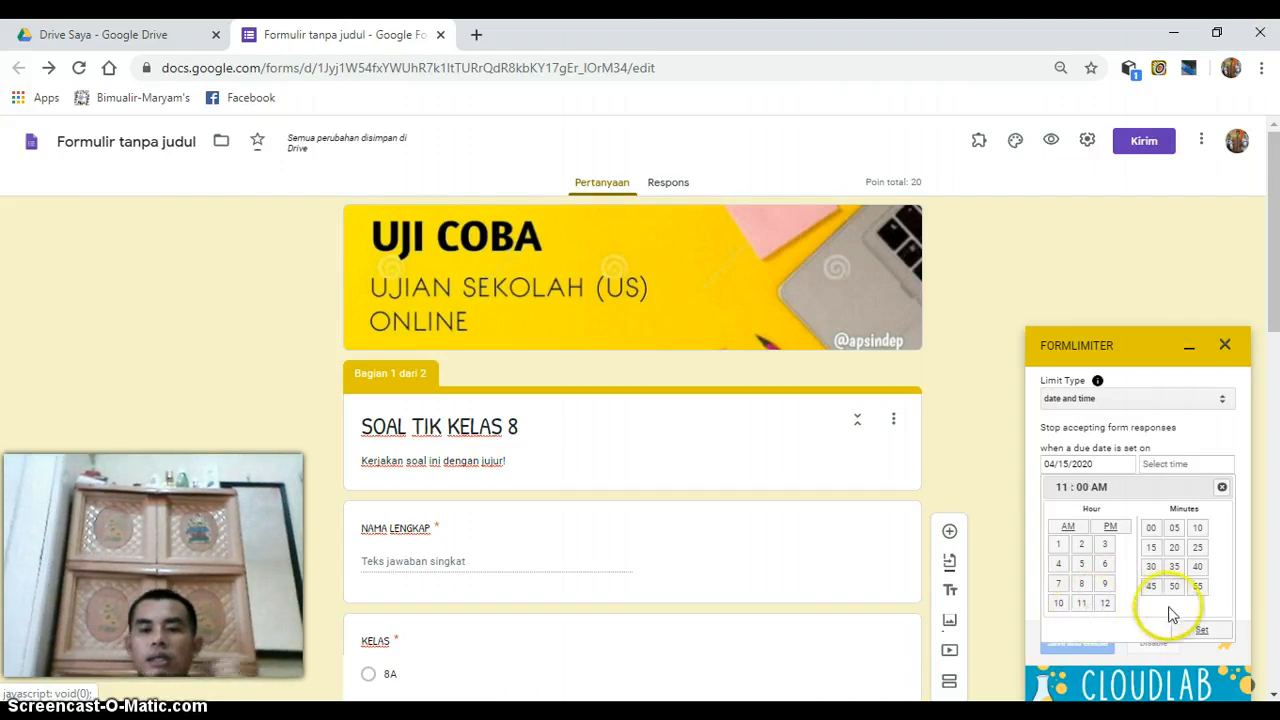
pyautogui.click(1205, 632)
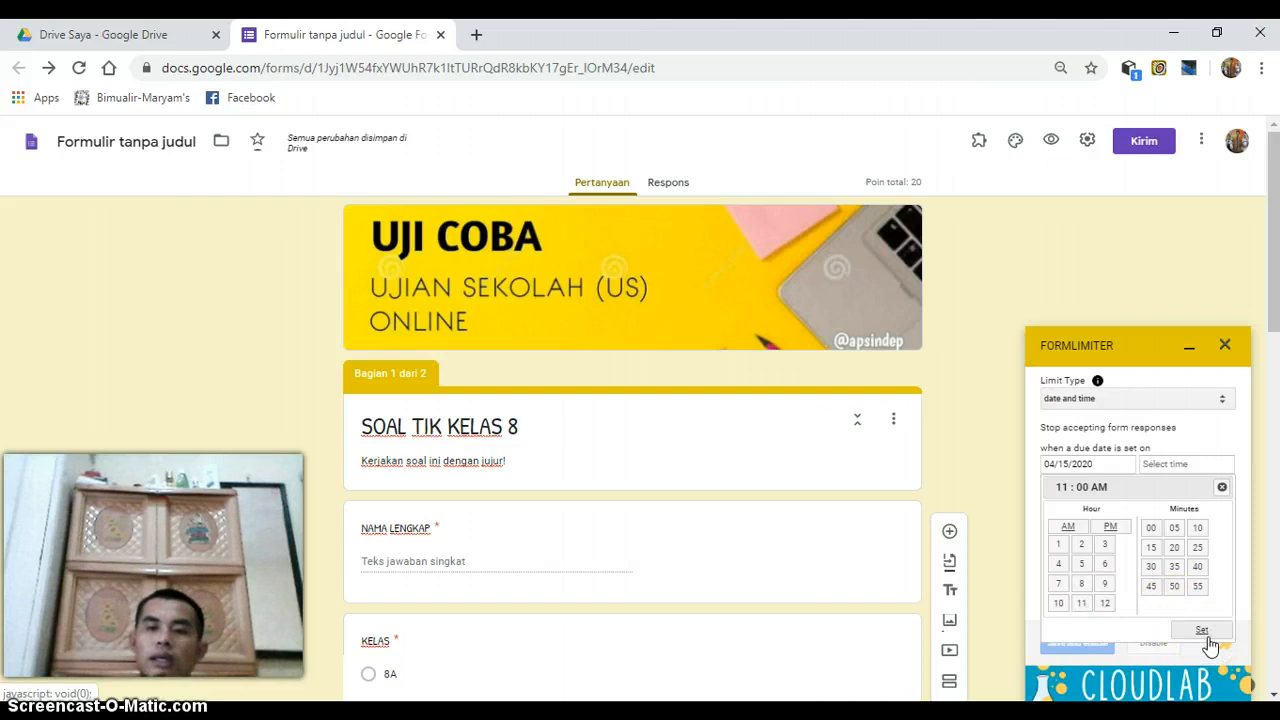
pyautogui.click(1076, 644)
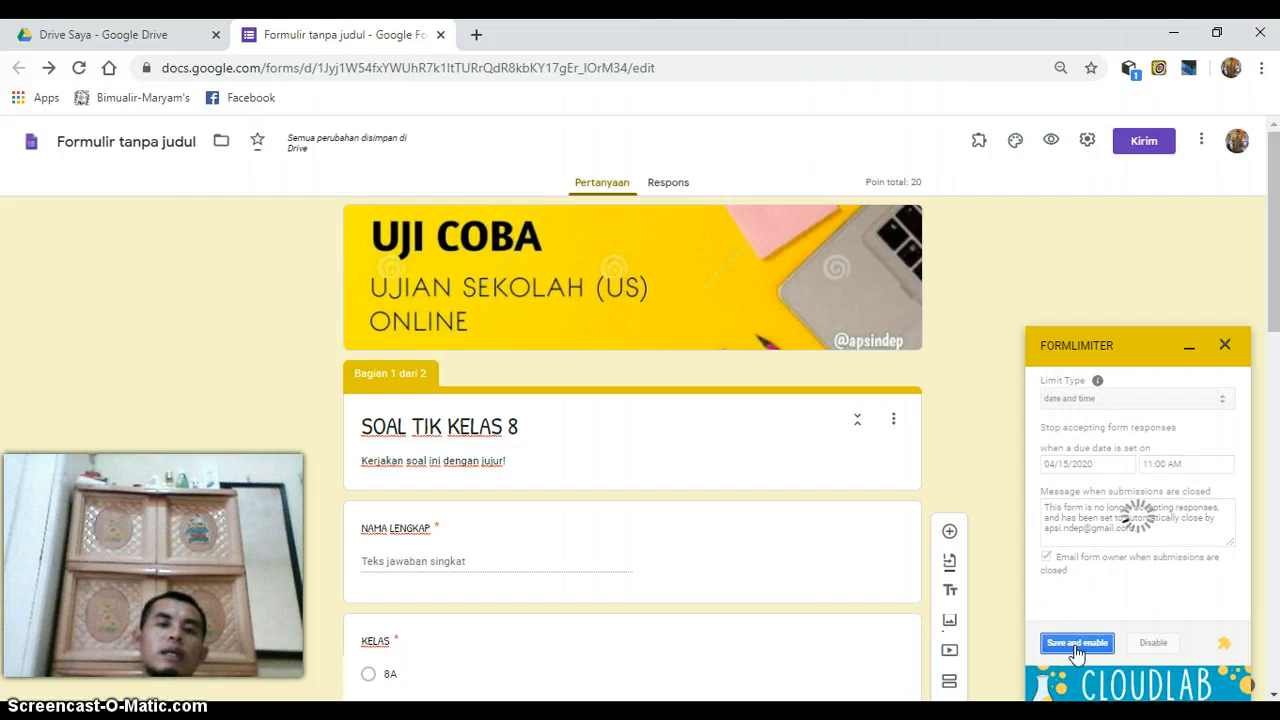
pyautogui.click(1190, 349)
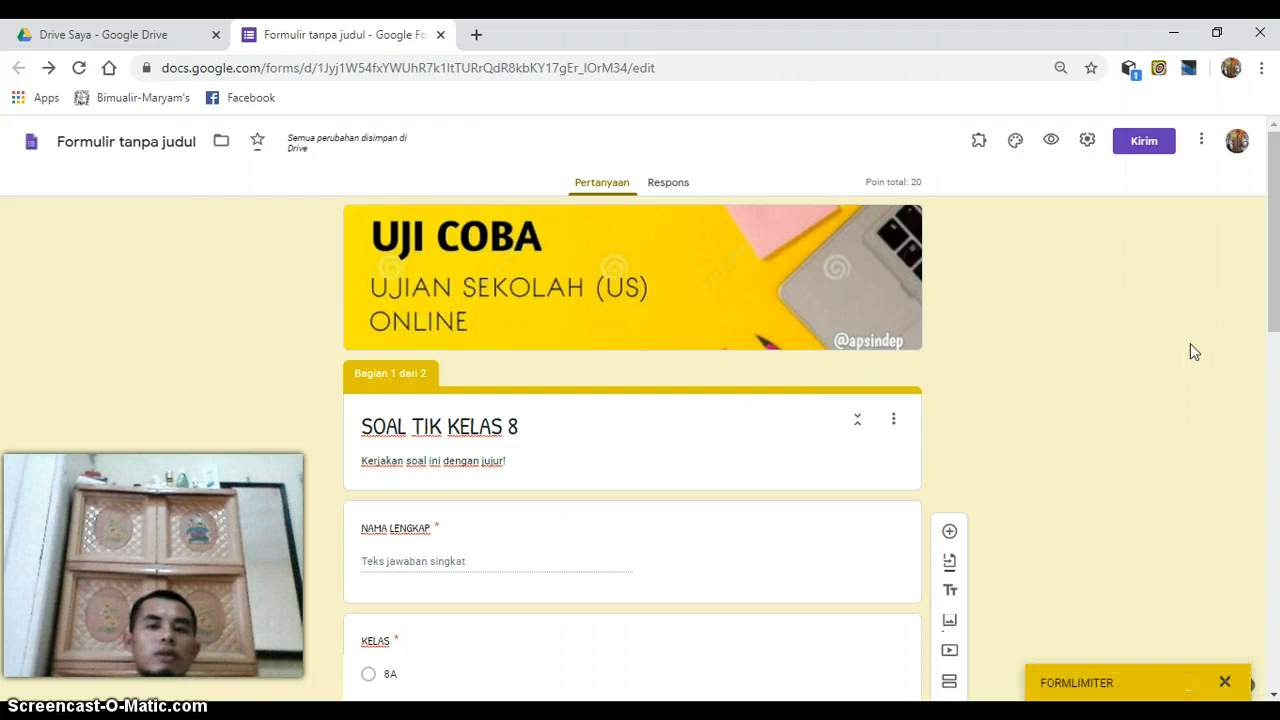